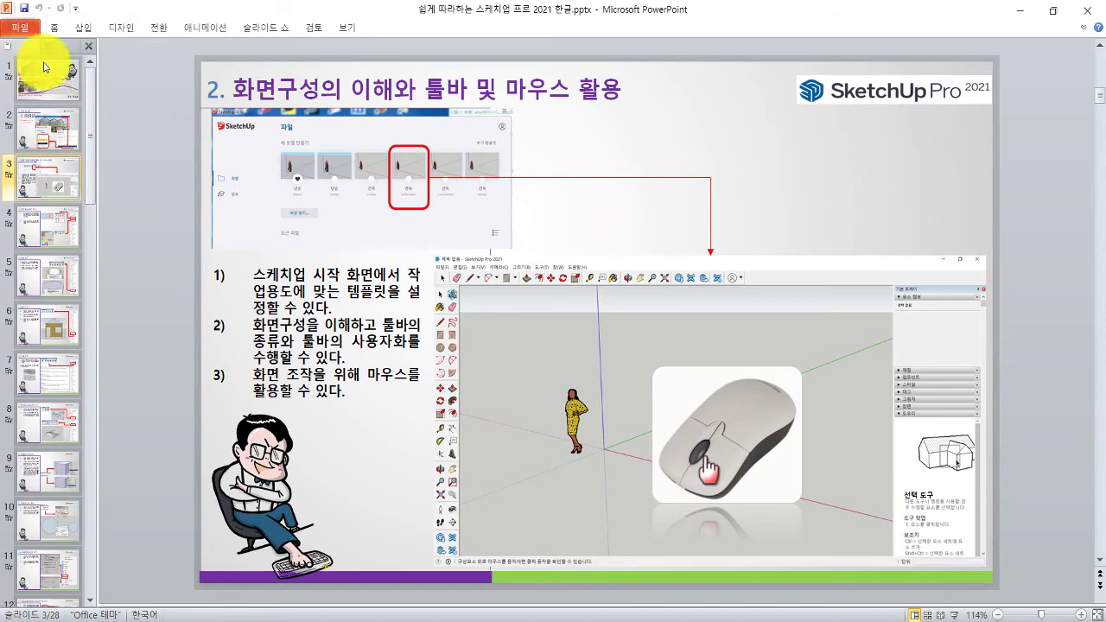
Step: Review the installation and screen-layout slides, then minimize PowerPoint and launch SketchUp Pro 2021
{"action": "left_click", "coordinate": [63, 131]}
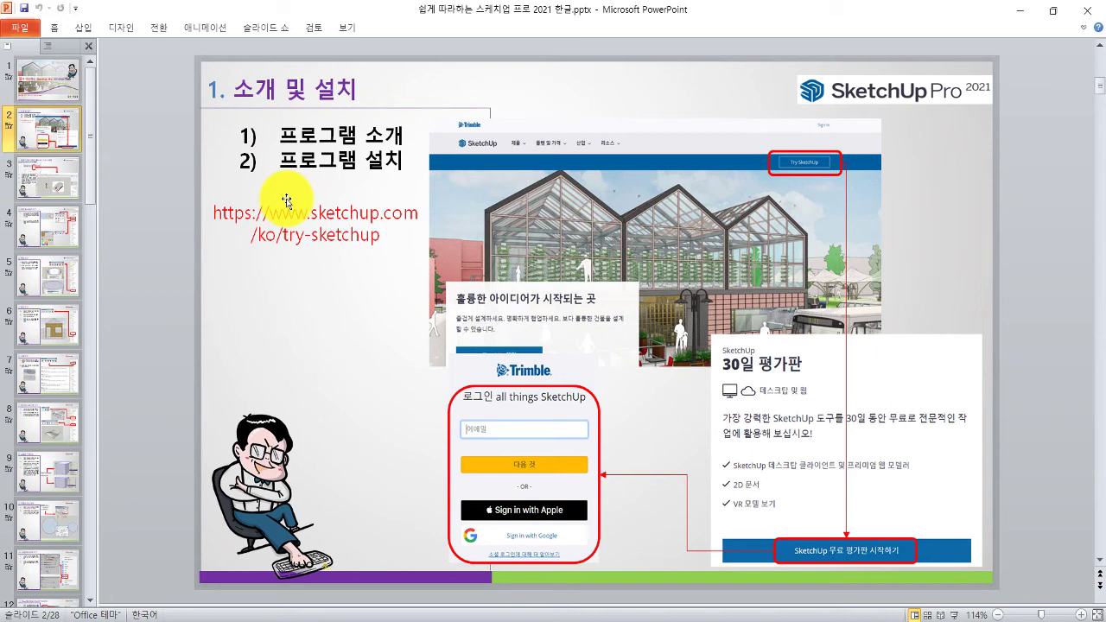
{"action": "left_click", "coordinate": [47, 180]}
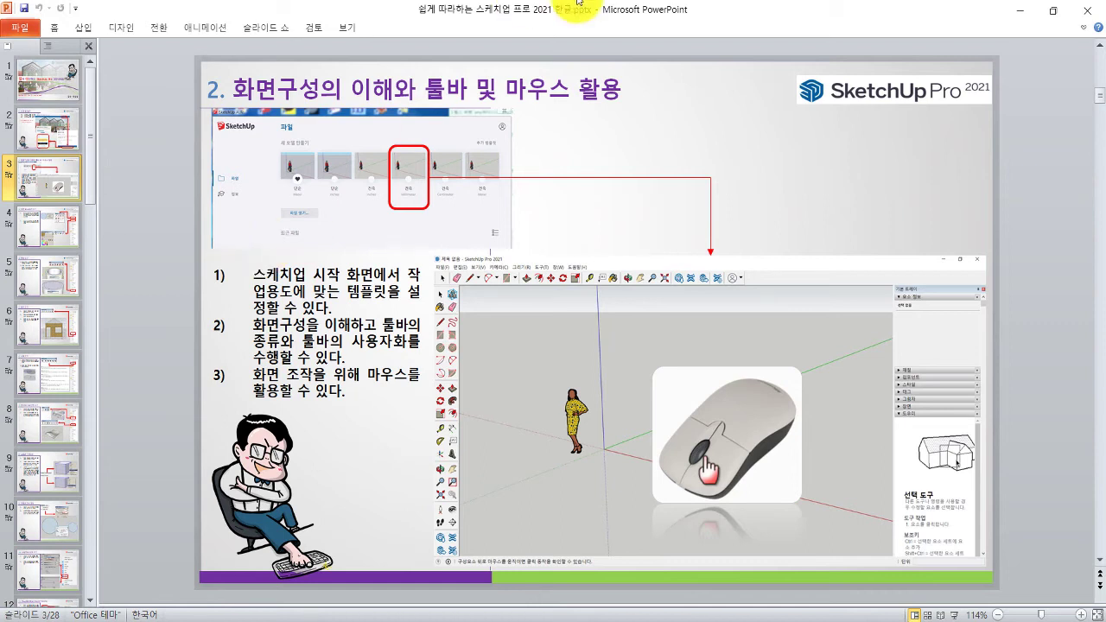
{"action": "left_click", "coordinate": [1020, 12]}
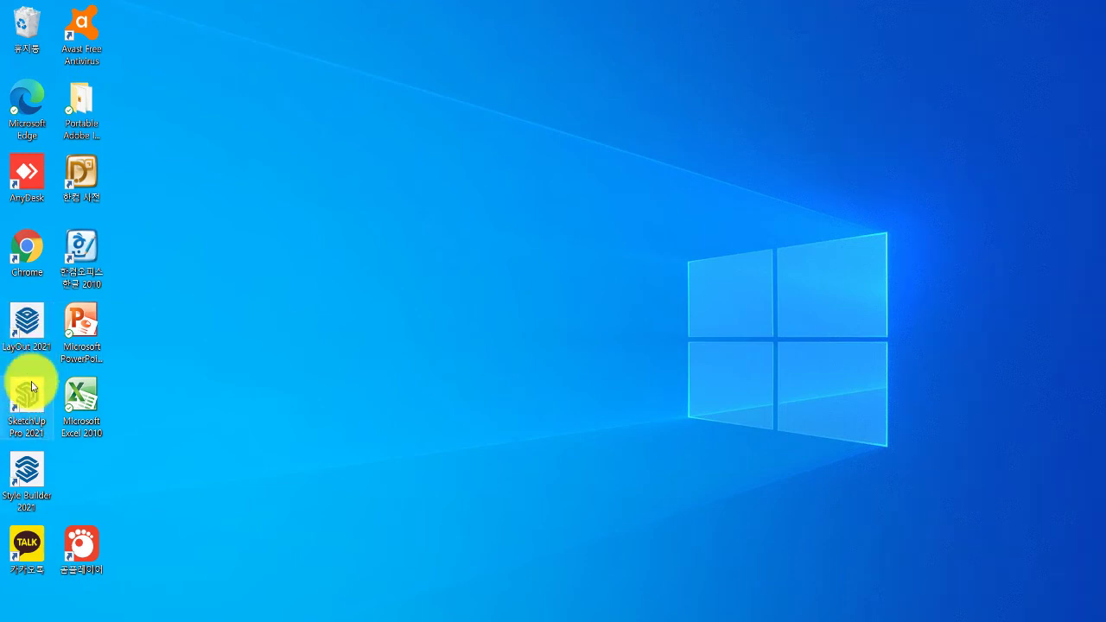
{"action": "double_click", "coordinate": [29, 403]}
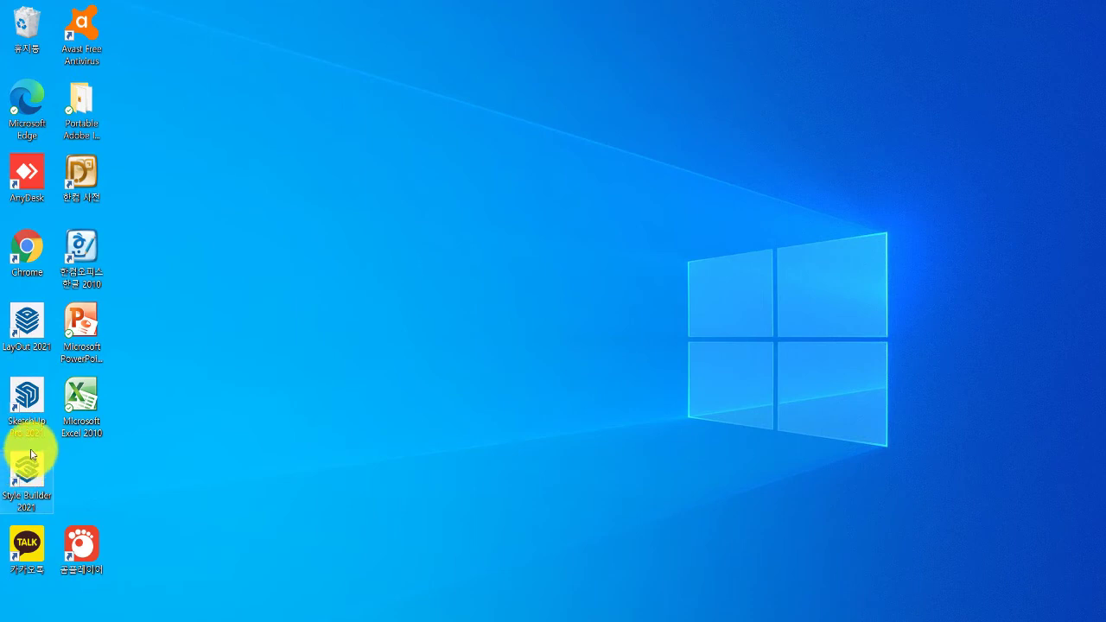
{"action": "double_click", "coordinate": [31, 412]}
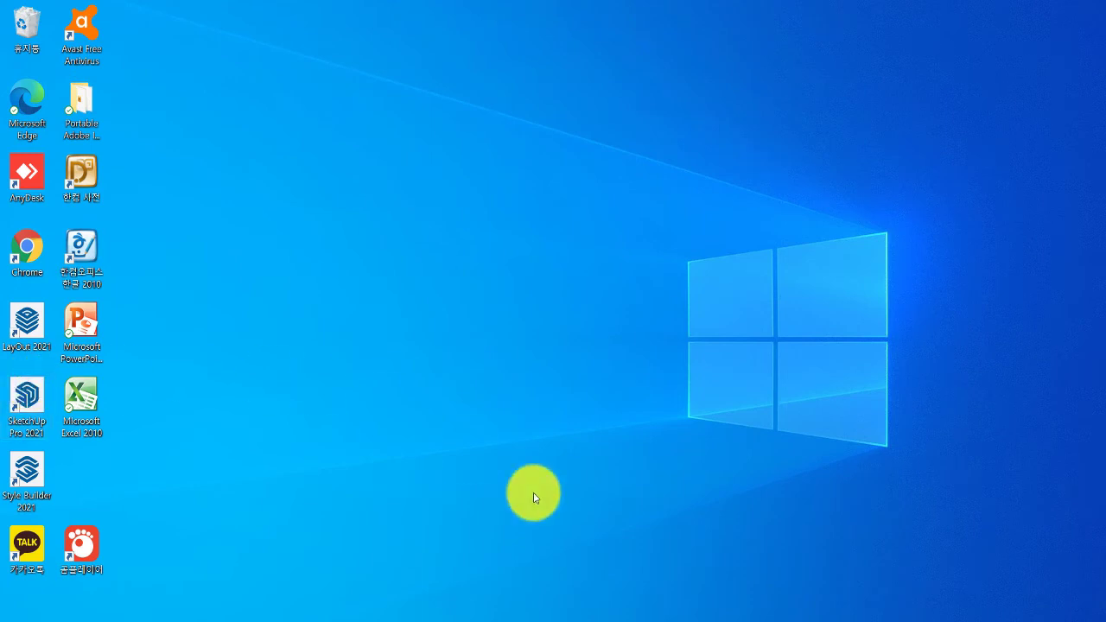
Step: Restore the PowerPoint presentation on slide 3 about screen layout, toolbars and mouse use
{"action": "left_click", "coordinate": [646, 617]}
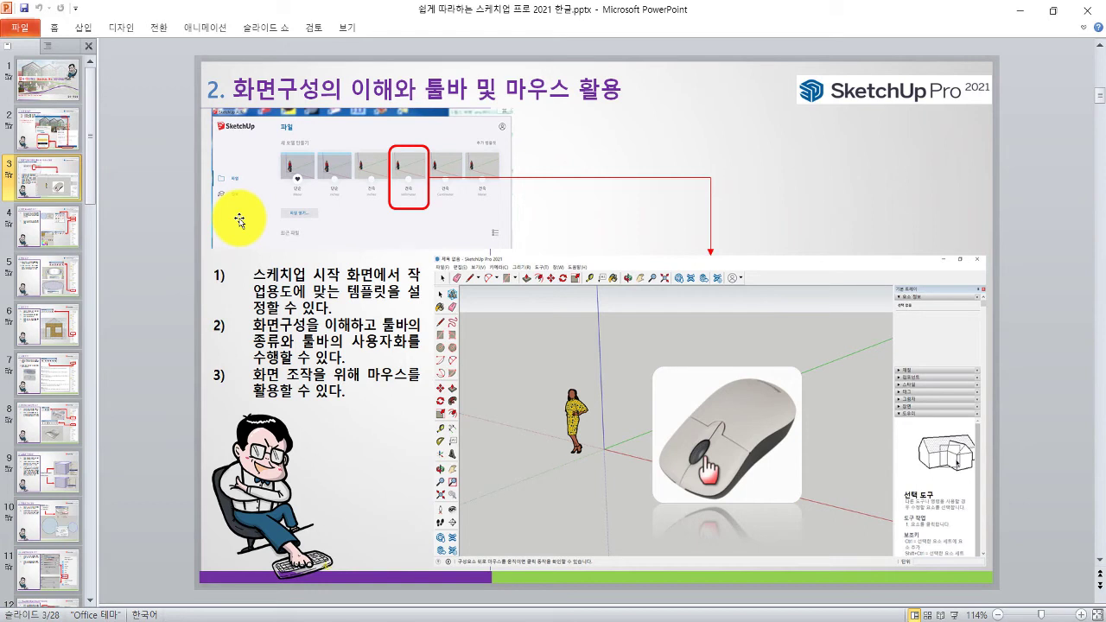
Step: Minimize PowerPoint and launch SketchUp Pro 2021 from its desktop shortcut
{"action": "left_click", "coordinate": [1019, 11]}
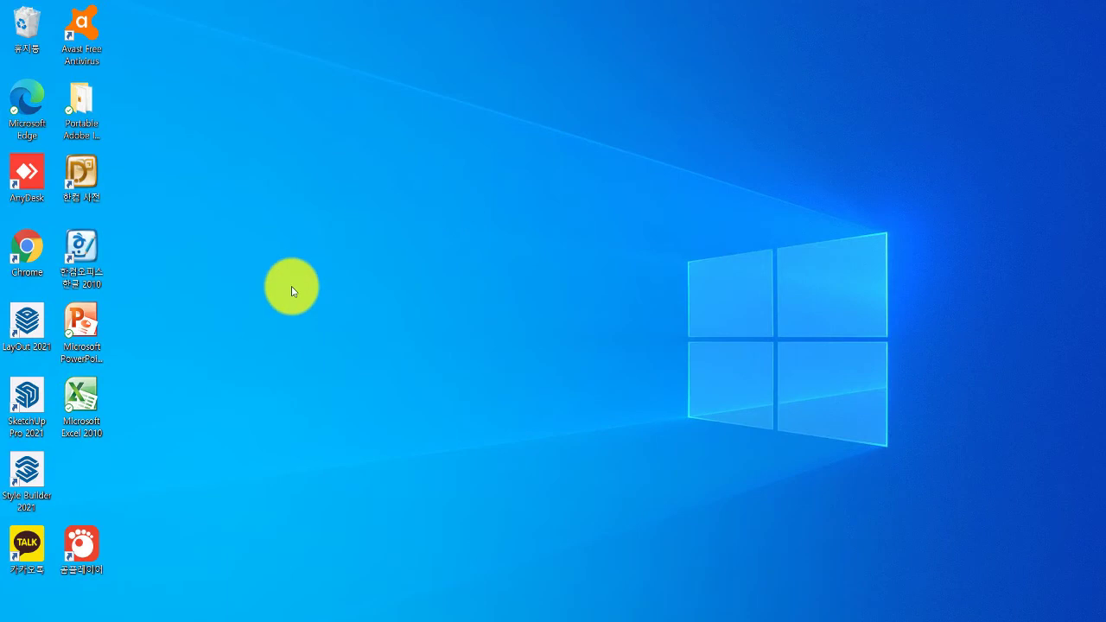
{"action": "left_click", "coordinate": [26, 408]}
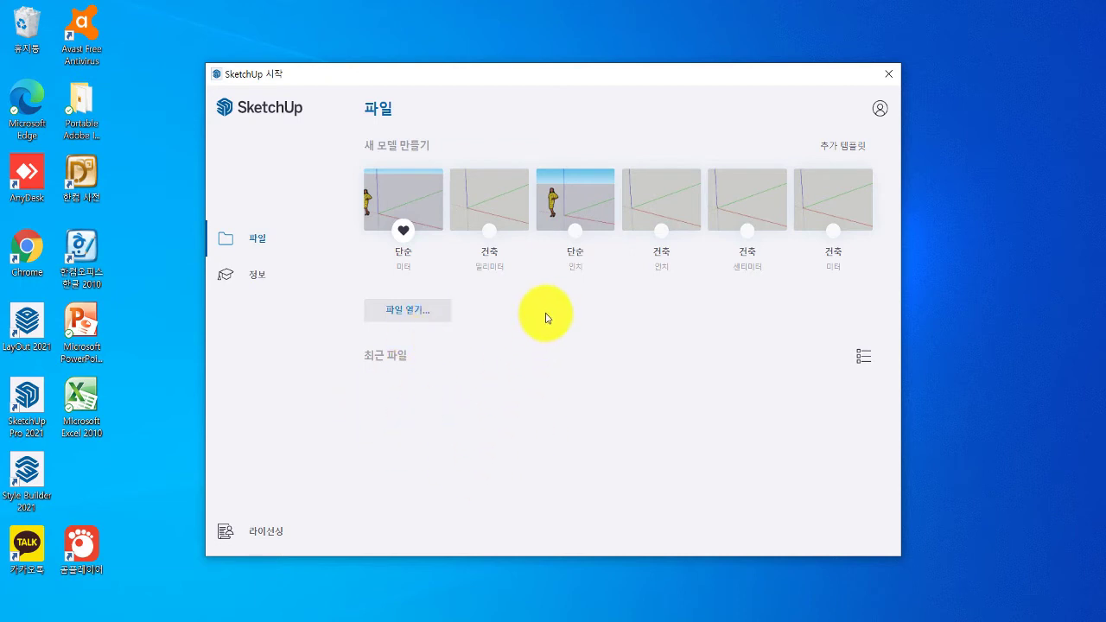
Step: Start a new untitled model from the Simple – Millimeters template
{"action": "left_click", "coordinate": [495, 207]}
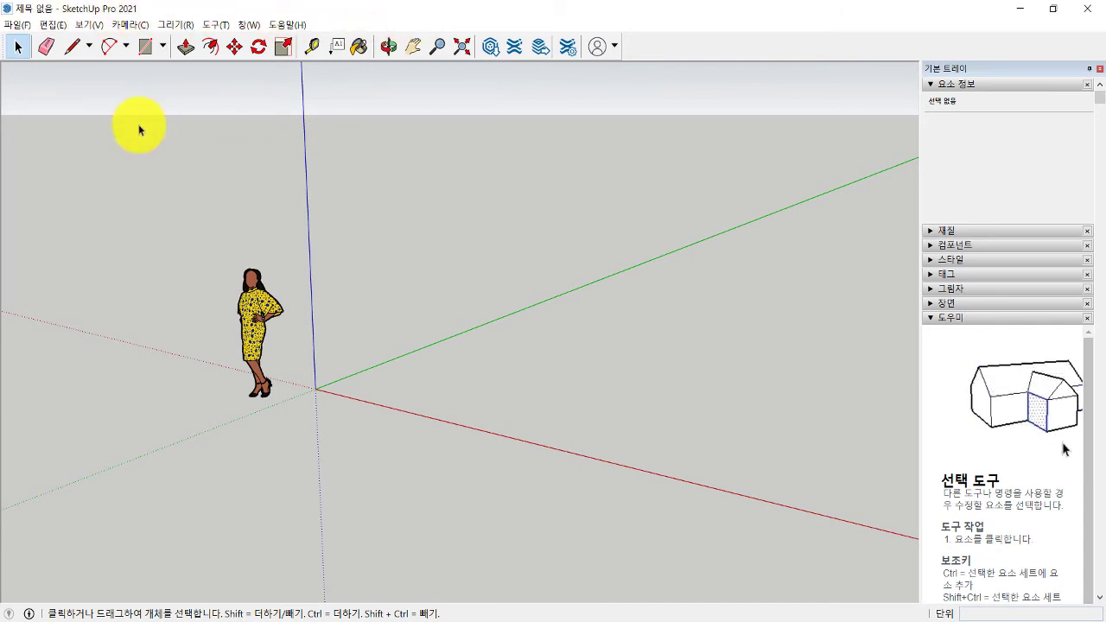
{"action": "left_click", "coordinate": [17, 26]}
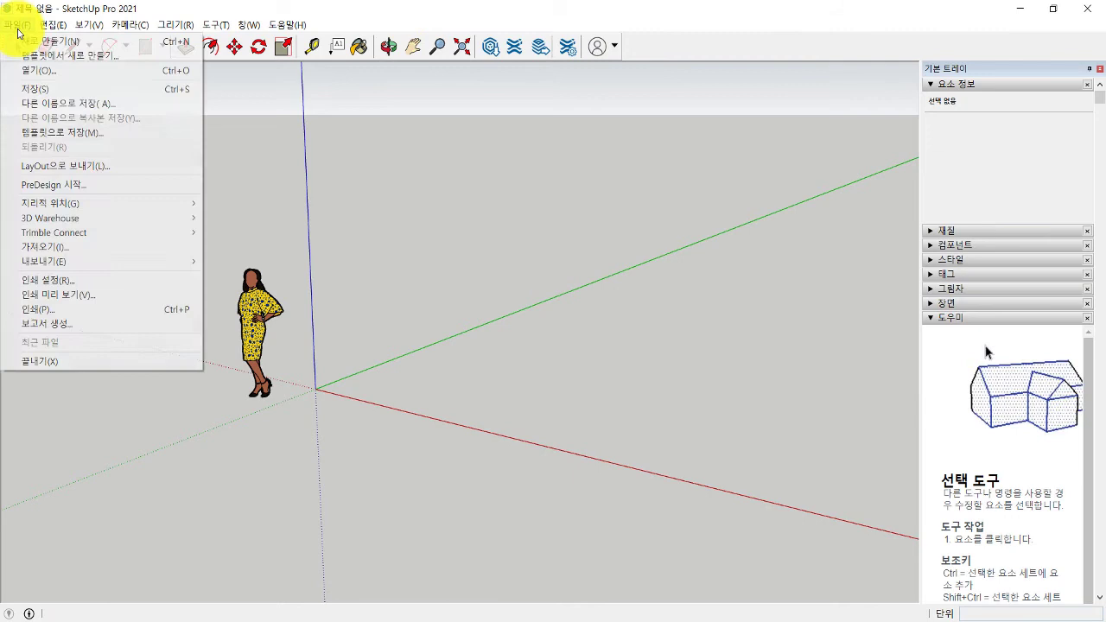
Step: In Save As, browse to D:\동영상 강좌\쉽게 따라하는 SketchUp pro 2021 한글\참고파일 and enter '01 저장'
{"action": "left_click", "coordinate": [54, 93]}
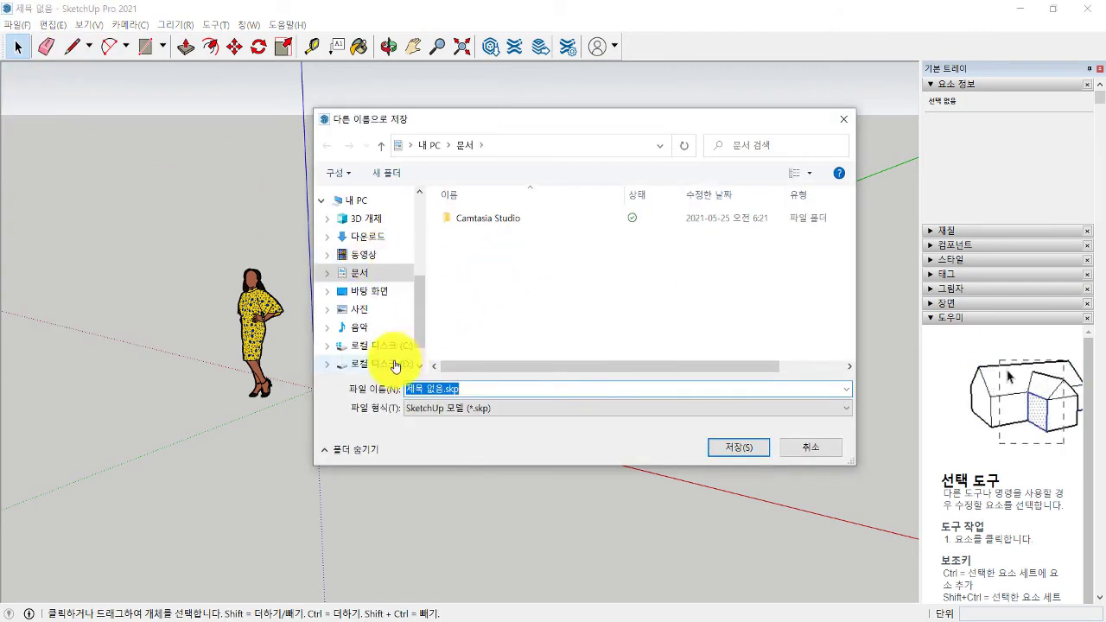
{"action": "left_click", "coordinate": [394, 364]}
{"action": "double_click", "coordinate": [474, 217]}
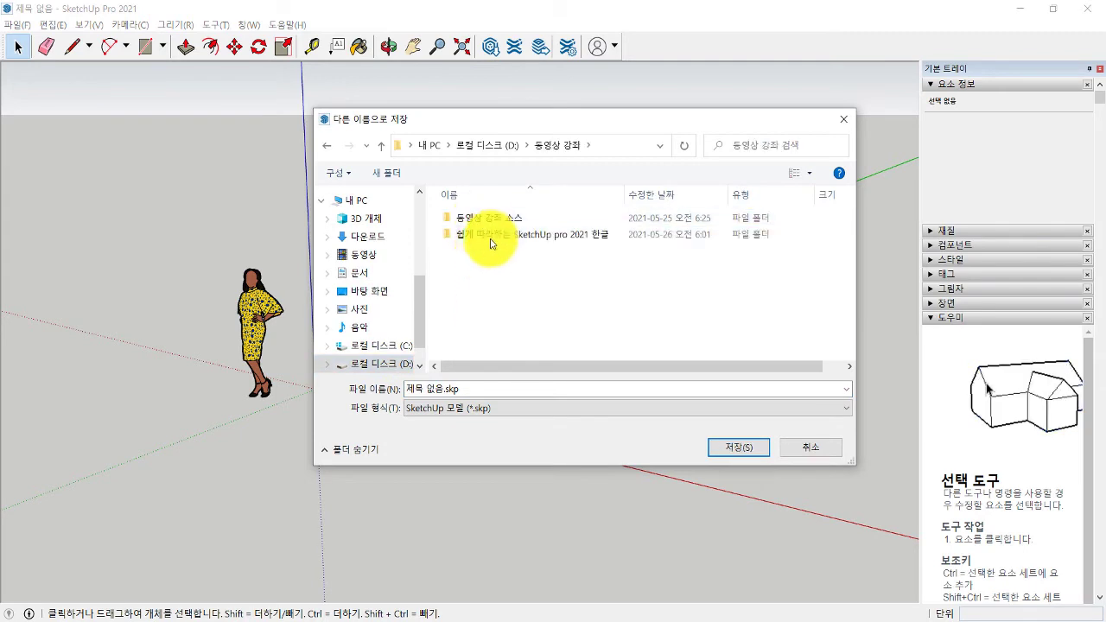
{"action": "double_click", "coordinate": [493, 234]}
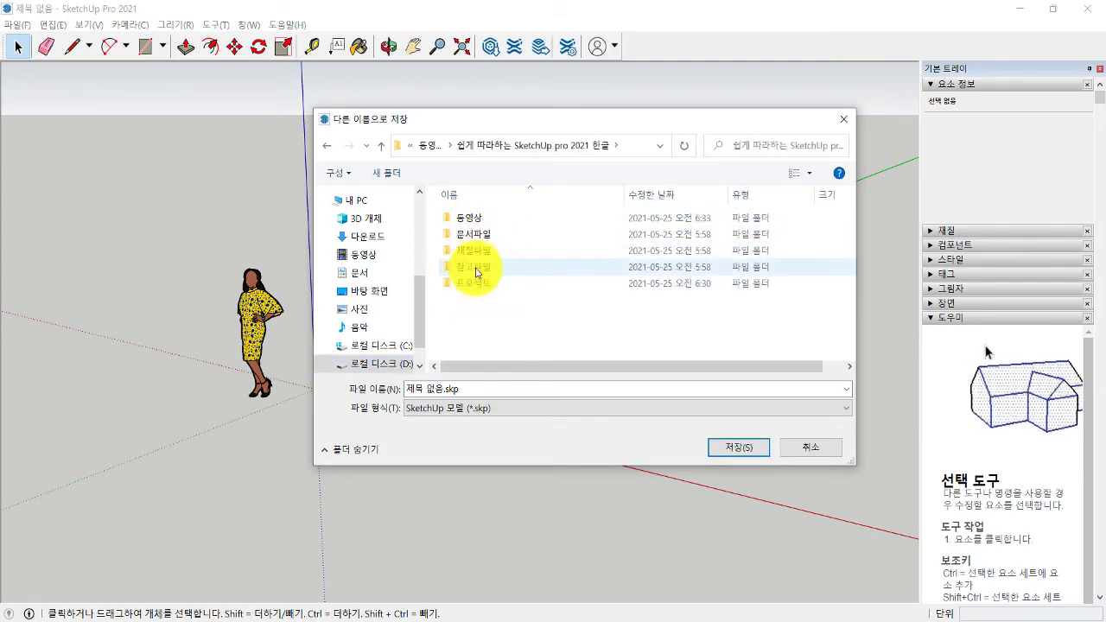
{"action": "double_click", "coordinate": [480, 270]}
{"action": "left_click", "coordinate": [501, 389]}
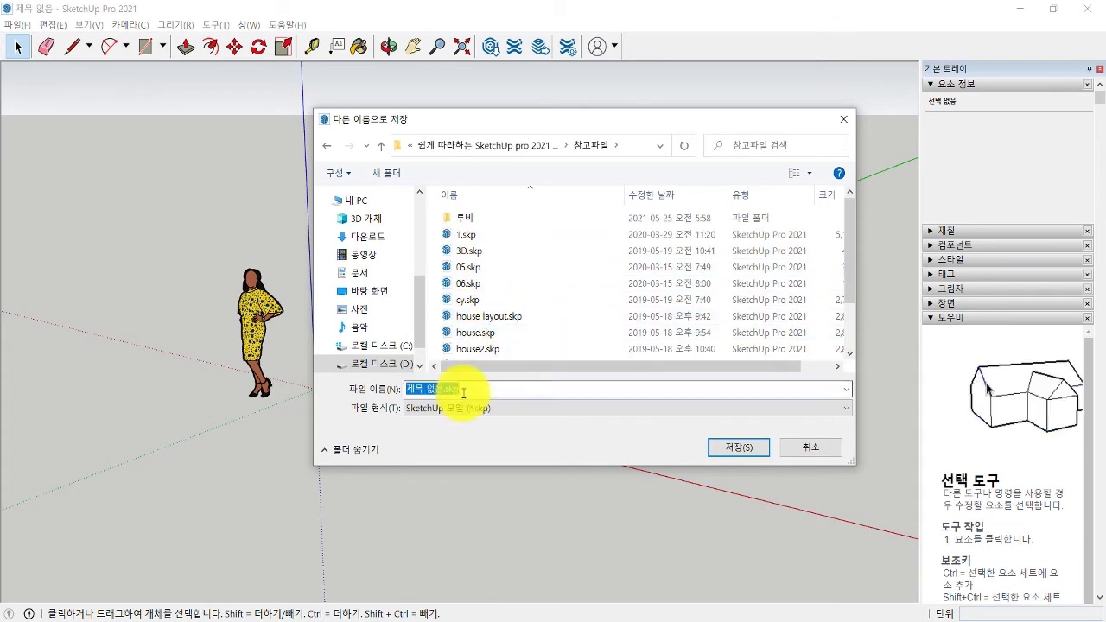
{"action": "type", "text": "01 저"}
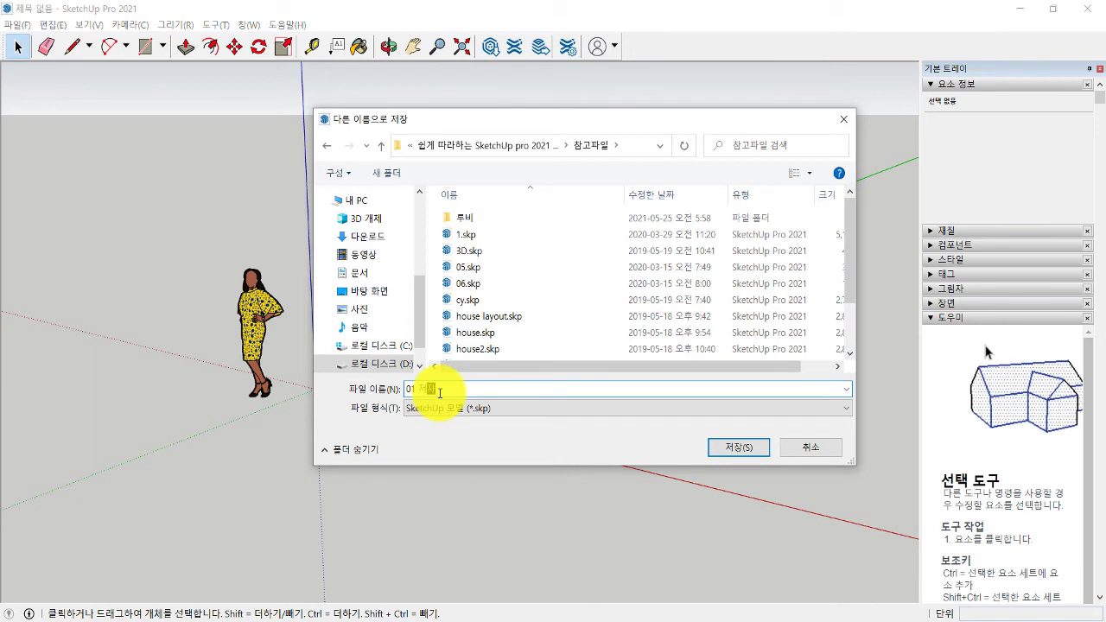
{"action": "type", "text": "장"}
{"action": "key", "text": "Tab"}
Step: Keep the SketchUp Model (*.skp) format and save the model as 01 저장.skp
{"action": "left_click", "coordinate": [534, 413]}
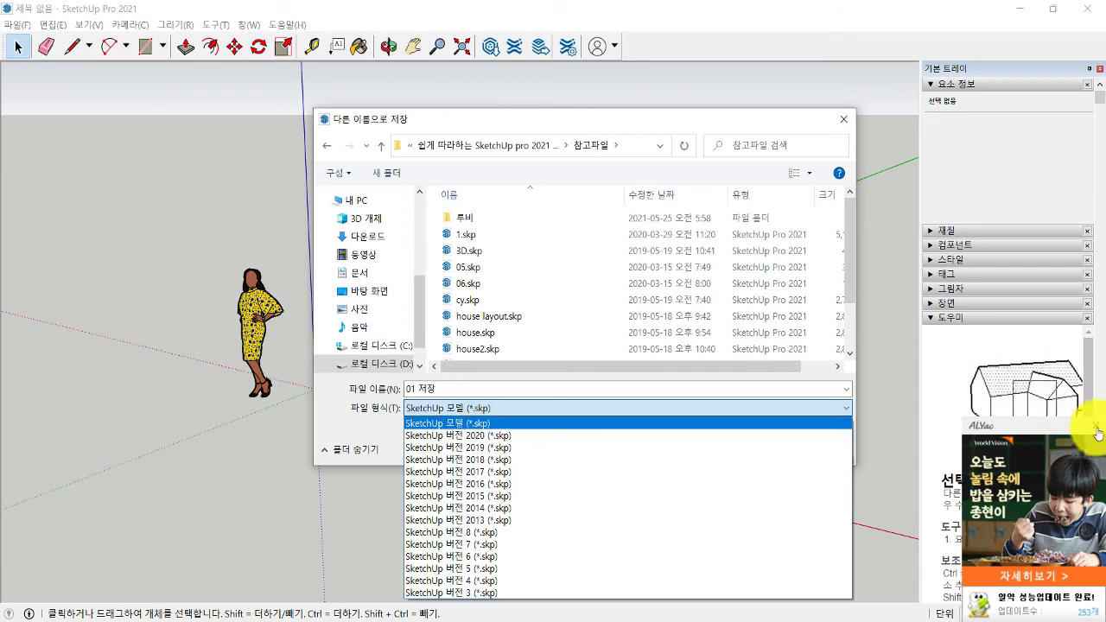
{"action": "left_click", "coordinate": [1096, 429]}
{"action": "left_click", "coordinate": [510, 411]}
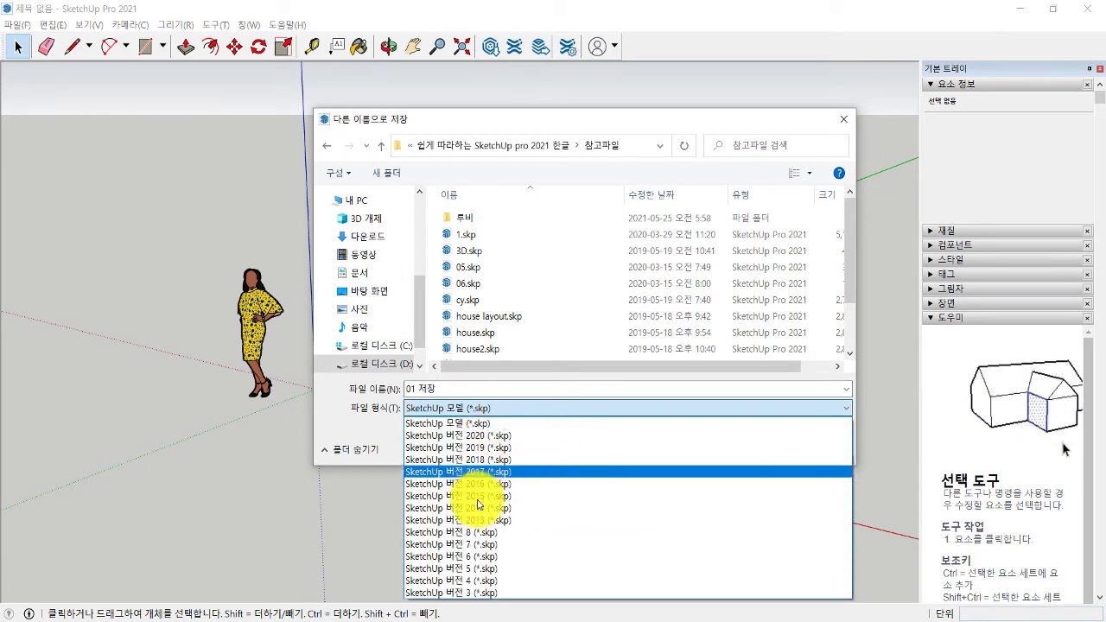
{"action": "left_click", "coordinate": [377, 426]}
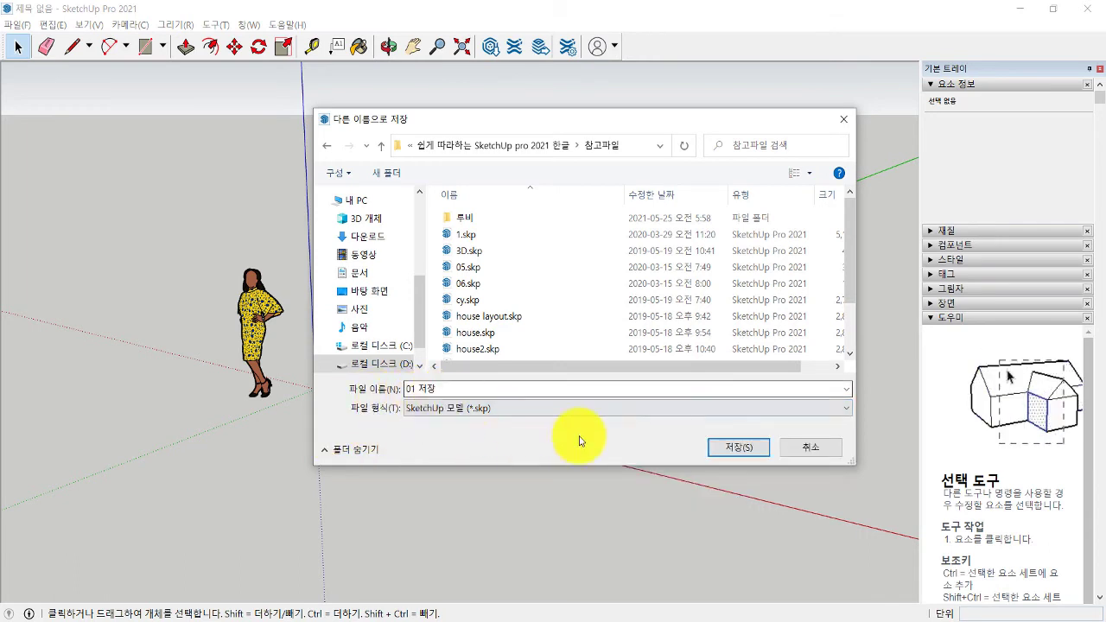
{"action": "left_click", "coordinate": [749, 447]}
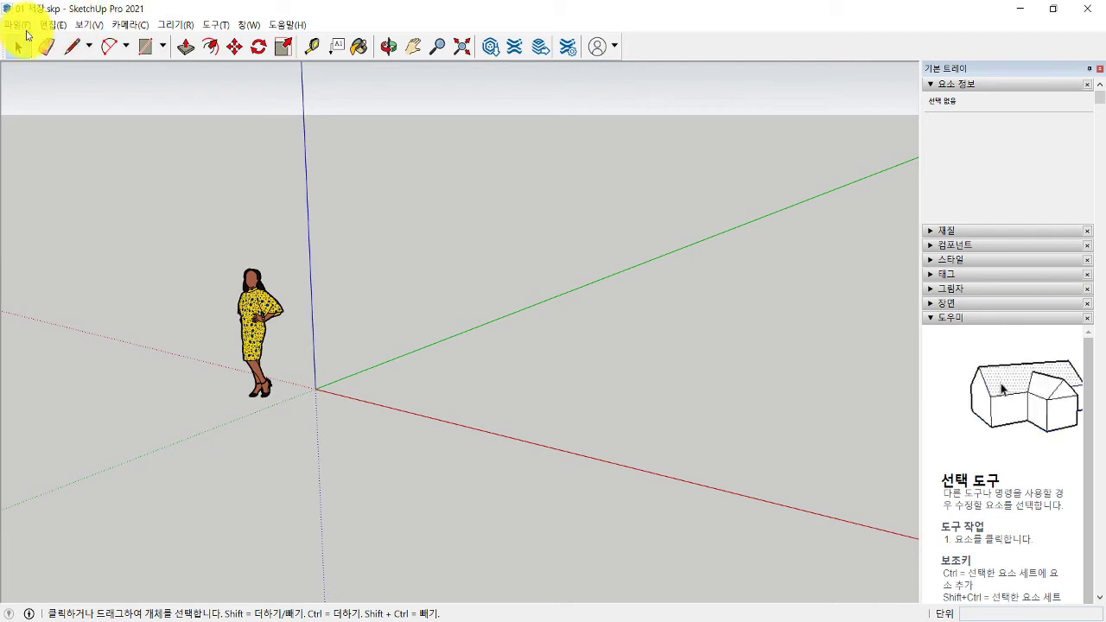
{"action": "left_click", "coordinate": [16, 32]}
{"action": "left_click", "coordinate": [52, 25]}
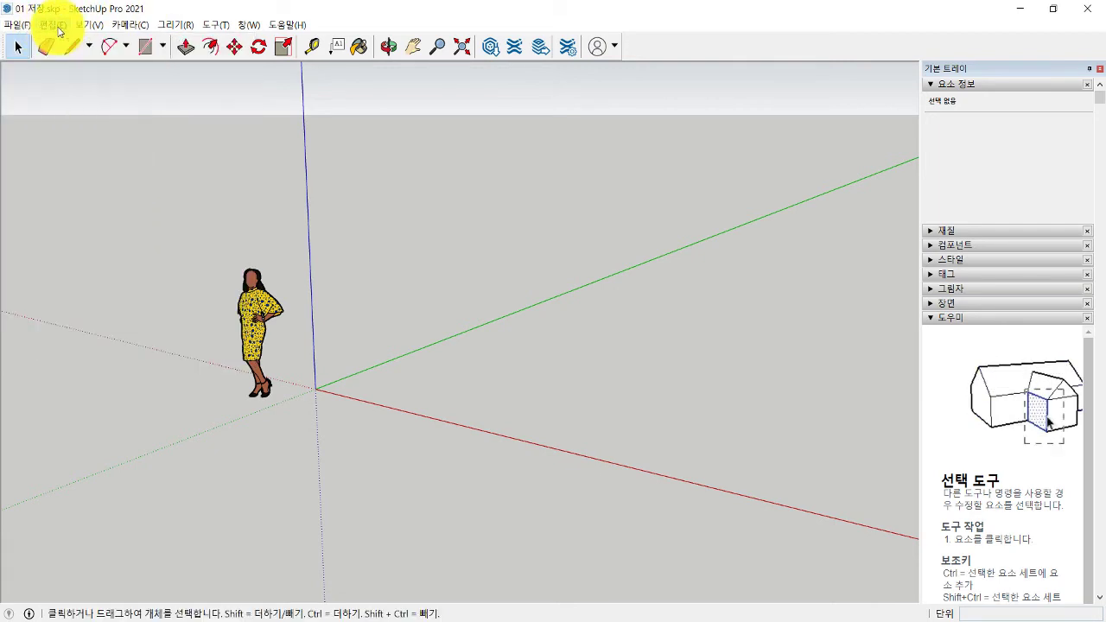
{"action": "left_click", "coordinate": [19, 26]}
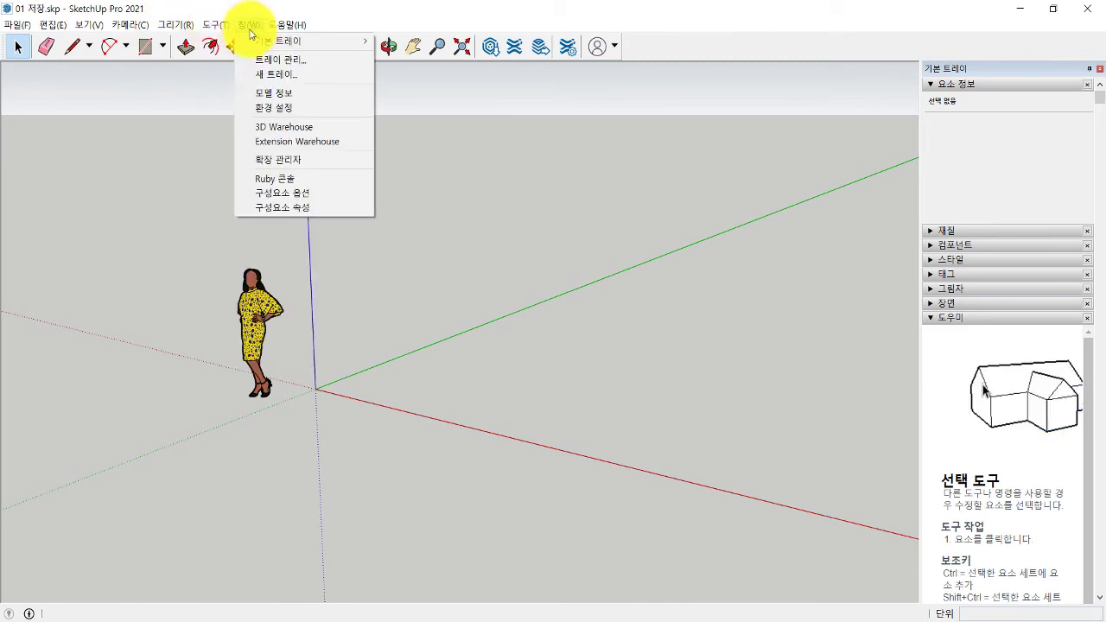
{"action": "left_click", "coordinate": [144, 133]}
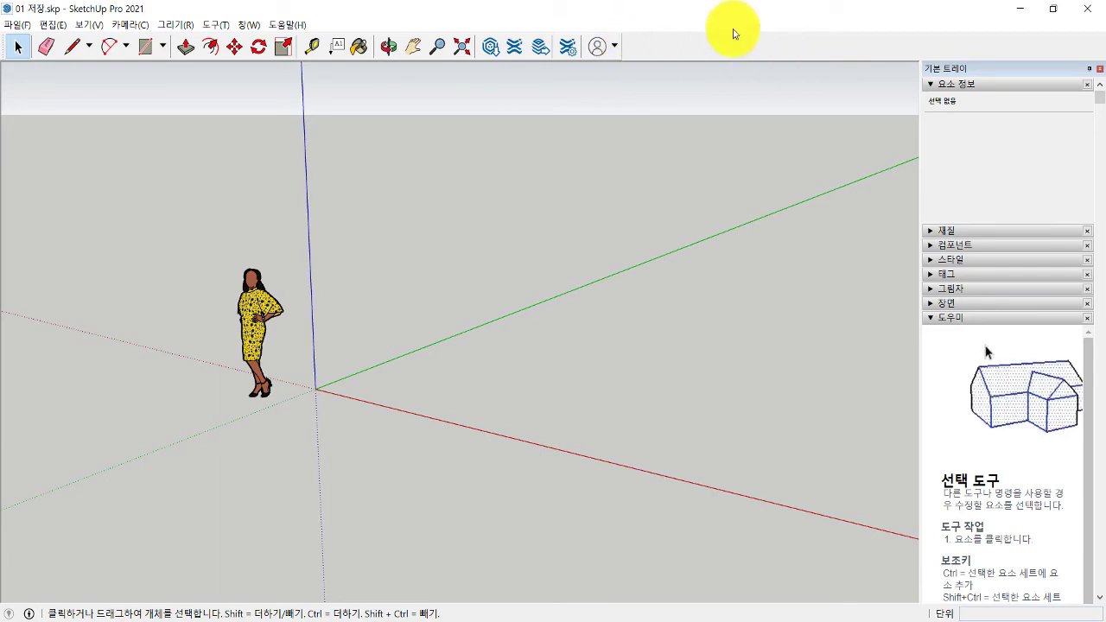
Step: Turn the large tool set toolbar on, off and back on from the toolbar list
{"action": "right_click", "coordinate": [645, 48]}
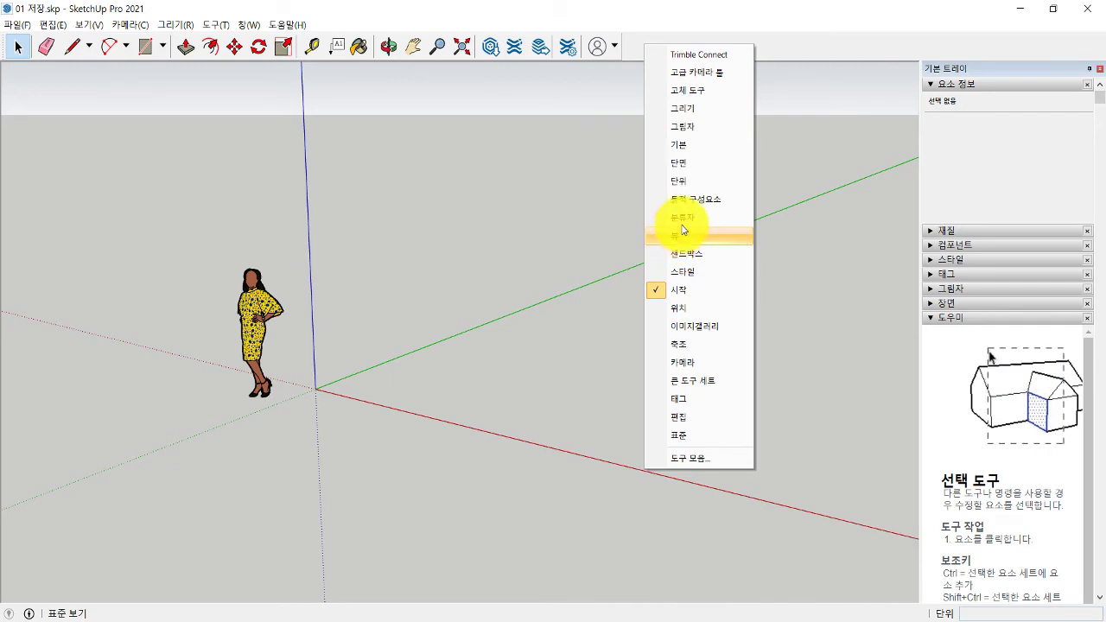
{"action": "left_click", "coordinate": [700, 386]}
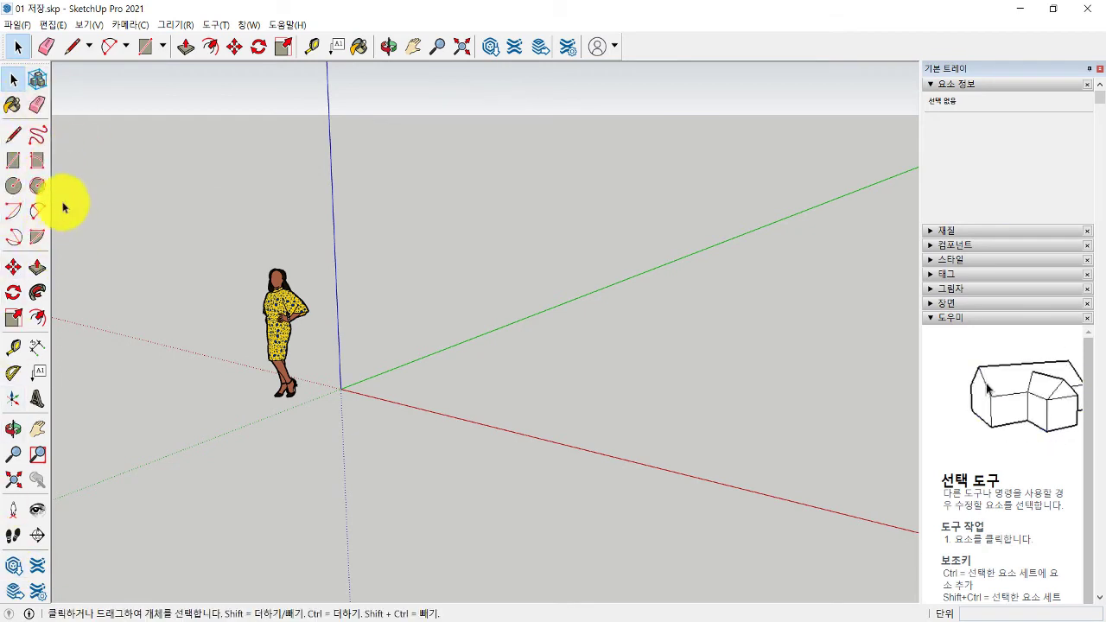
{"action": "right_click", "coordinate": [641, 46]}
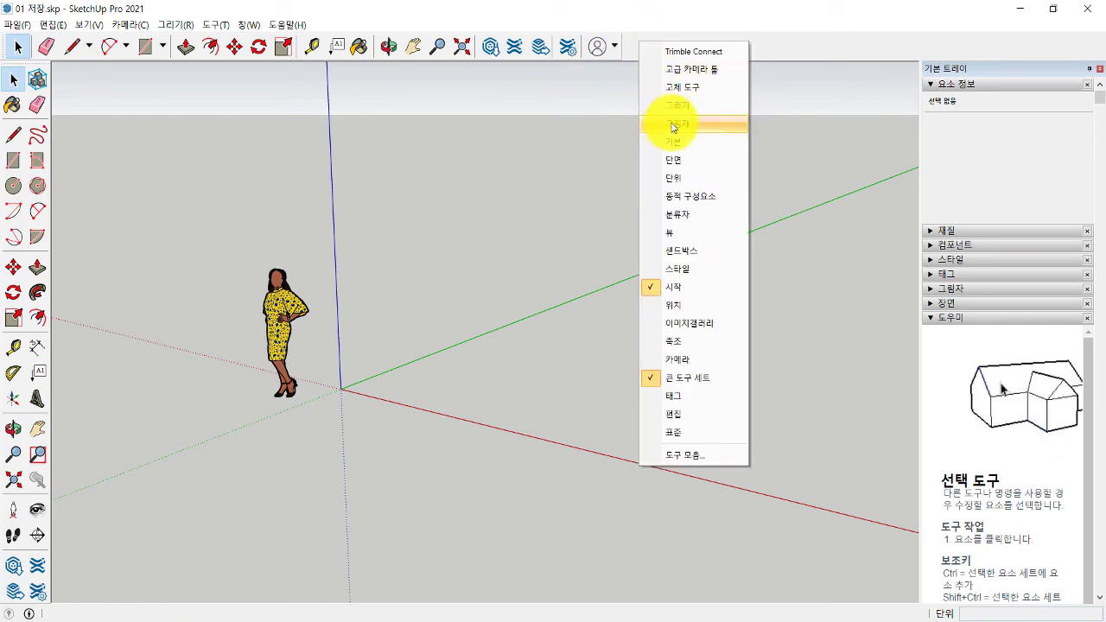
{"action": "left_click", "coordinate": [648, 378]}
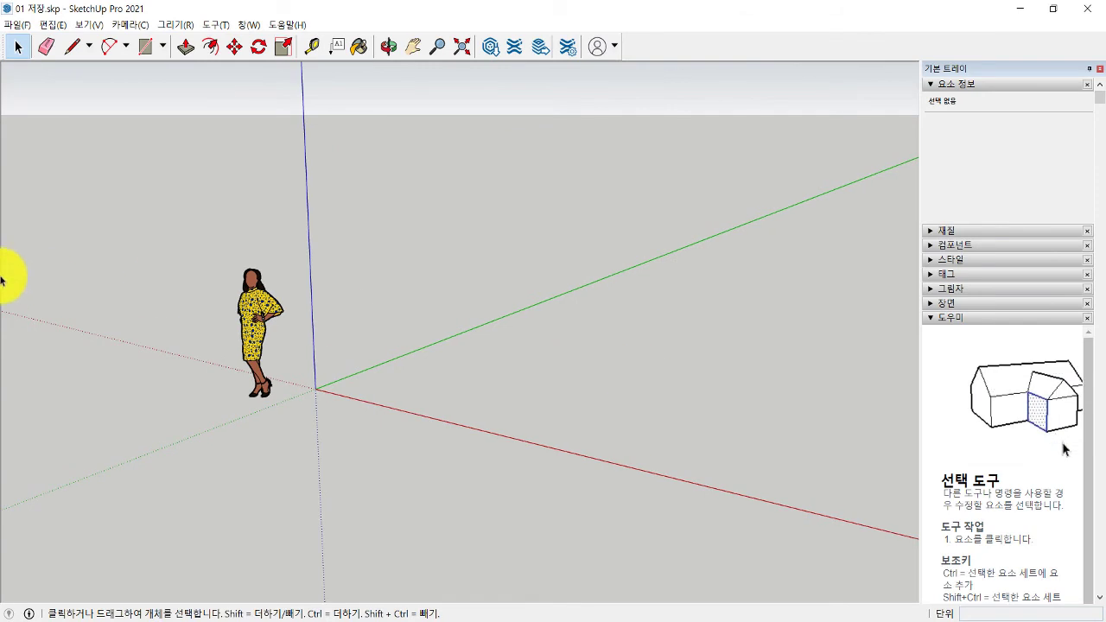
{"action": "right_click", "coordinate": [643, 48]}
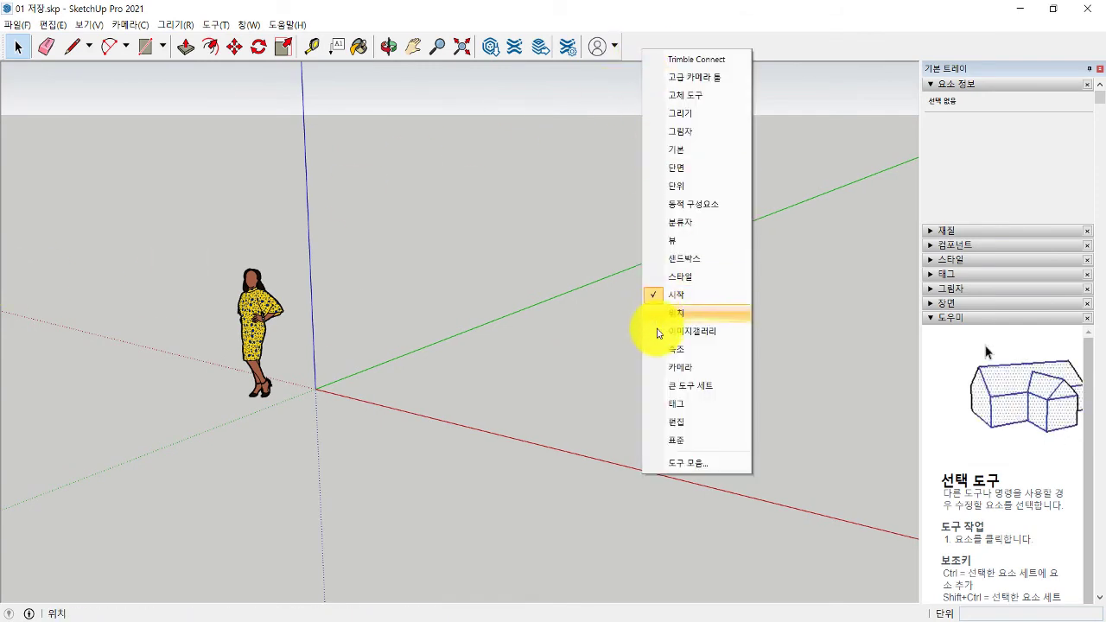
{"action": "left_click", "coordinate": [648, 385]}
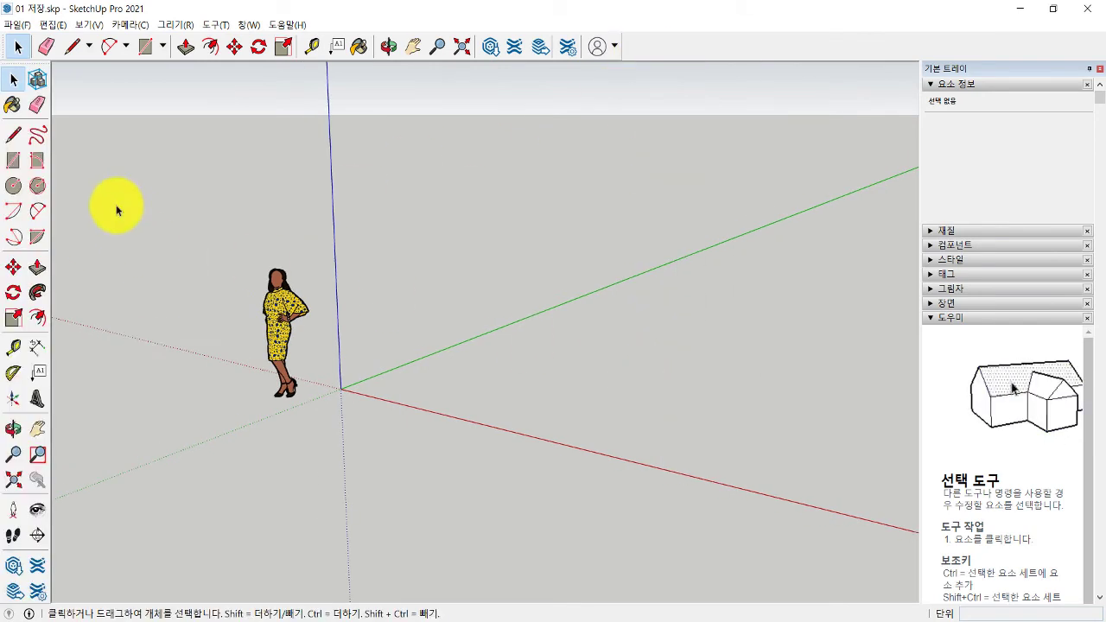
{"action": "right_click", "coordinate": [643, 45]}
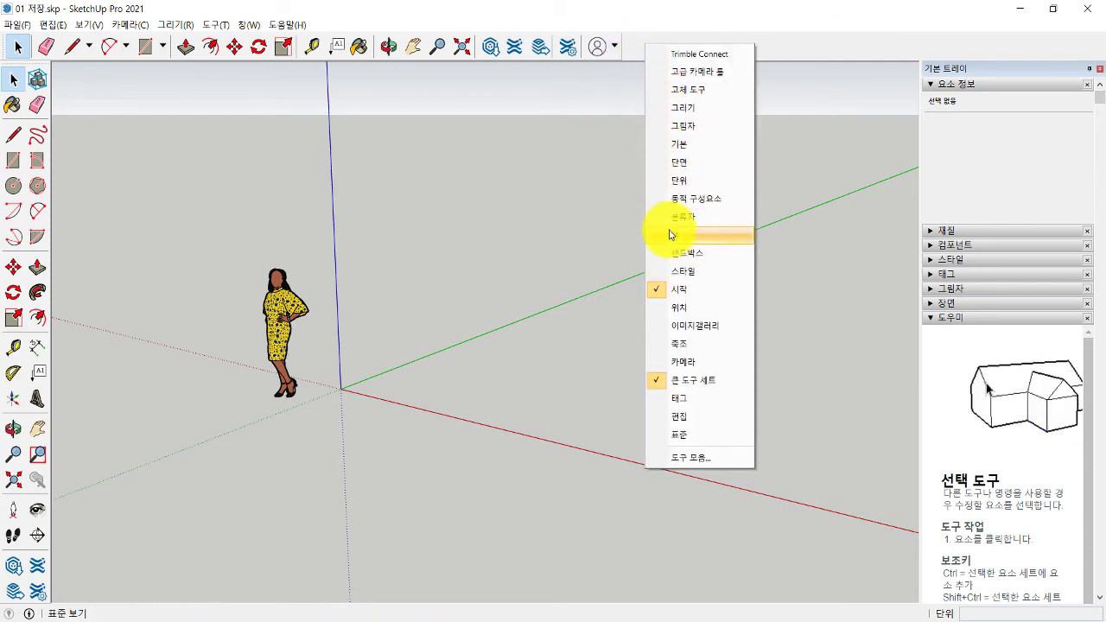
{"action": "left_click", "coordinate": [580, 200]}
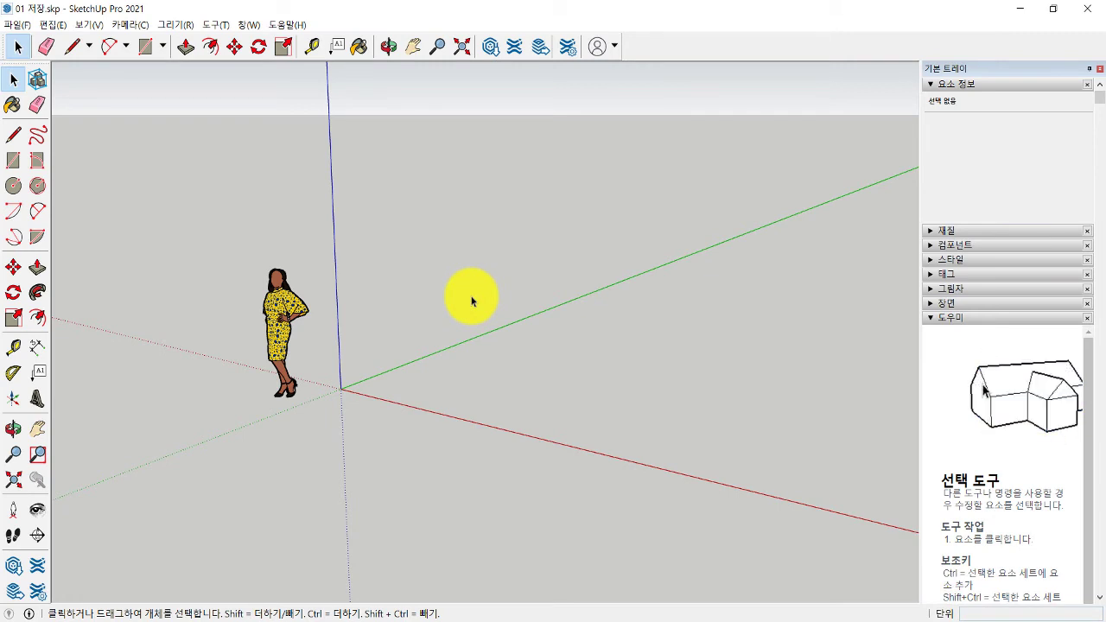
Step: Turn on the 단위 toolbar and drag it out to float at the upper left
{"action": "right_click", "coordinate": [659, 54]}
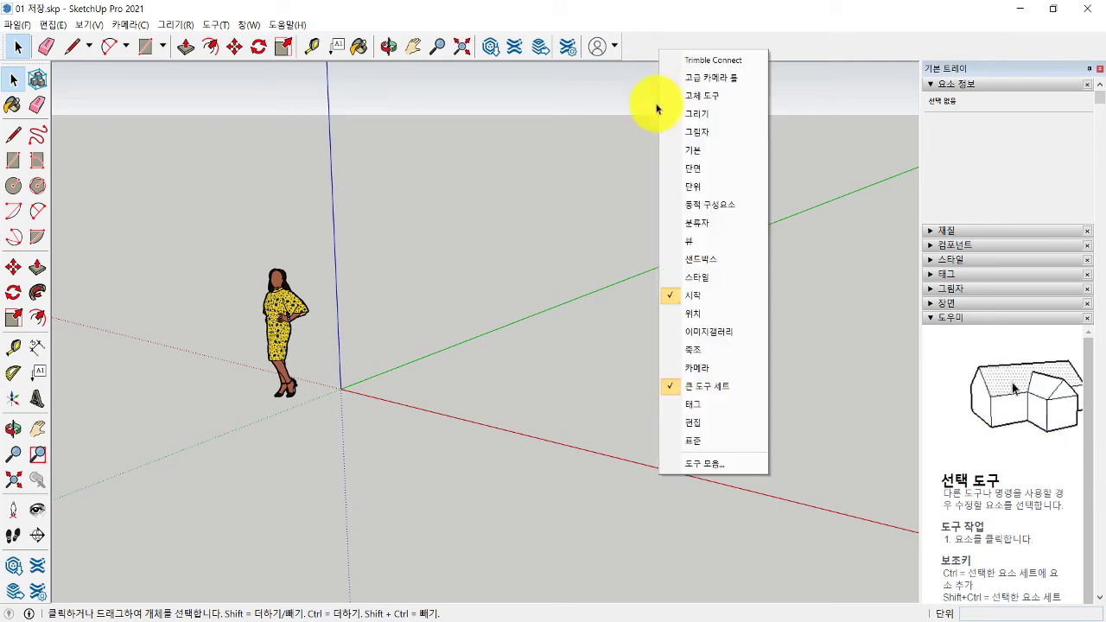
{"action": "left_click", "coordinate": [676, 180]}
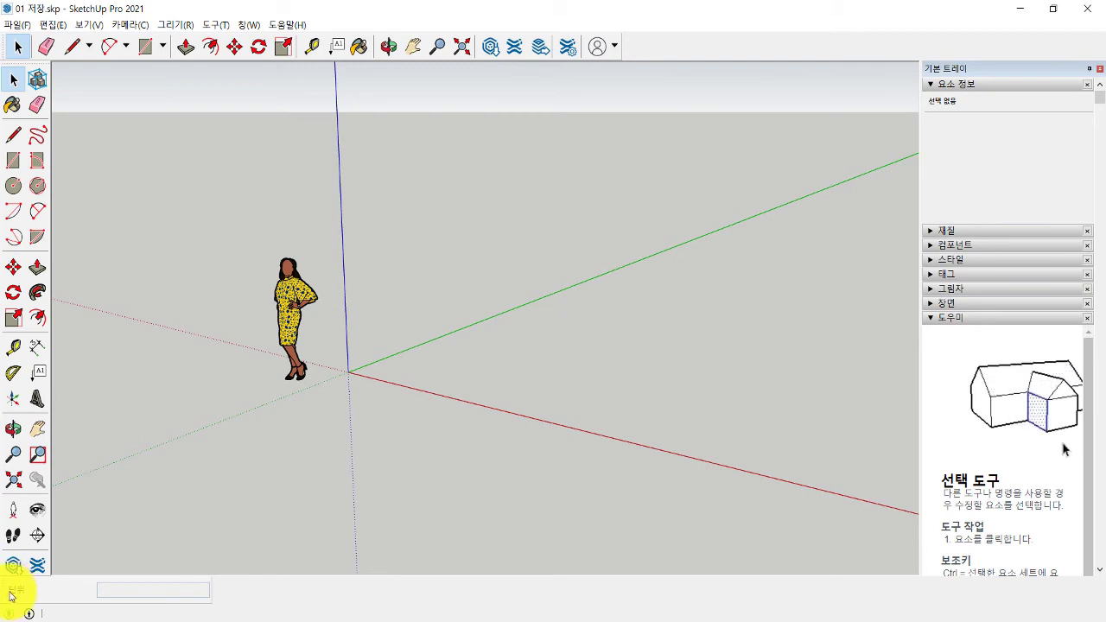
{"action": "left_click_drag", "start_coordinate": [13, 586], "coordinate": [245, 116]}
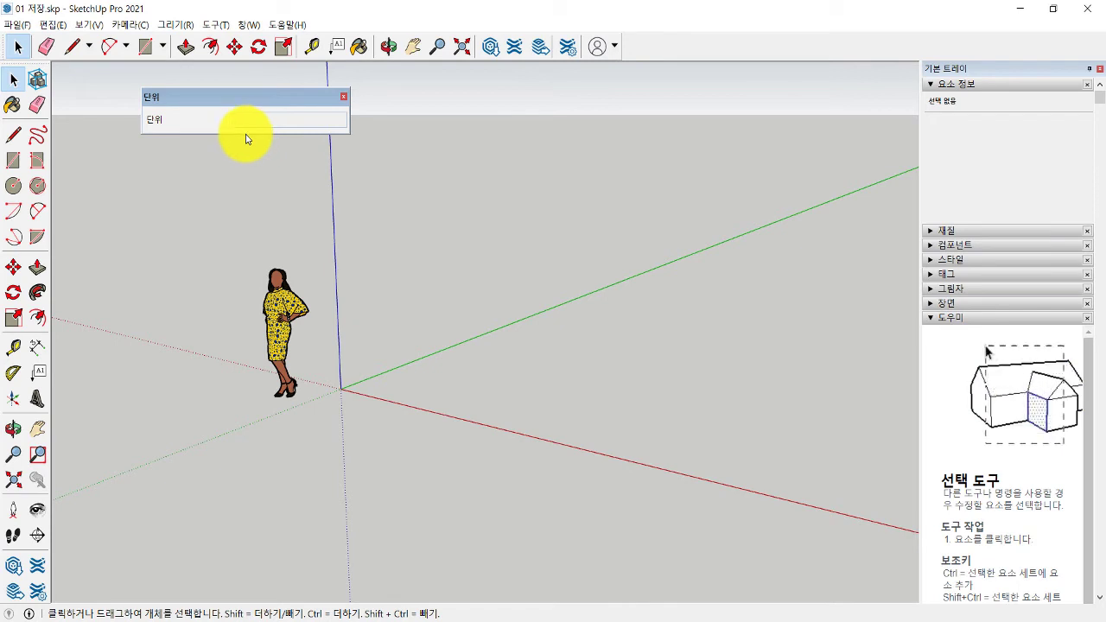
{"action": "mouse_move", "coordinate": [217, 101]}
{"action": "left_mouse_down"}
{"action": "mouse_move", "coordinate": [521, 103]}
{"action": "mouse_move", "coordinate": [639, 77]}
{"action": "mouse_move", "coordinate": [676, 42]}
{"action": "mouse_move", "coordinate": [657, 76]}
{"action": "mouse_move", "coordinate": [576, 121]}
{"action": "mouse_move", "coordinate": [657, 49]}
{"action": "mouse_move", "coordinate": [671, 67]}
{"action": "mouse_move", "coordinate": [553, 94]}
{"action": "mouse_move", "coordinate": [469, 82]}
{"action": "mouse_move", "coordinate": [559, 29]}
{"action": "mouse_move", "coordinate": [628, 66]}
{"action": "mouse_move", "coordinate": [414, 79]}
{"action": "left_mouse_up"}
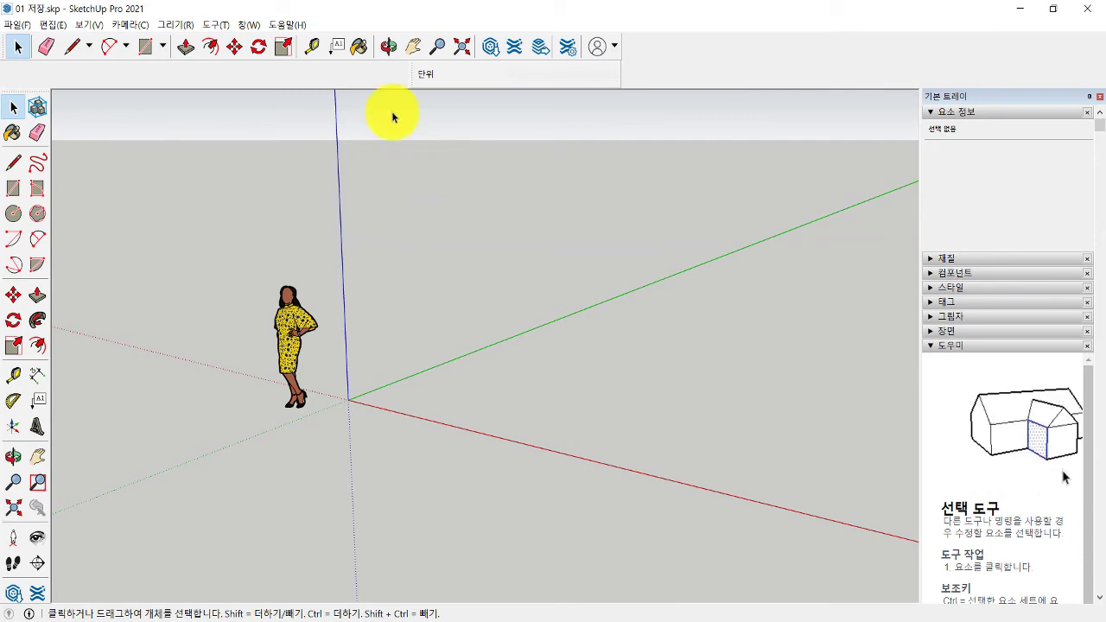
{"action": "mouse_move", "coordinate": [413, 75]}
{"action": "left_mouse_down"}
{"action": "mouse_move", "coordinate": [96, 165]}
{"action": "mouse_move", "coordinate": [48, 163]}
{"action": "left_mouse_up"}
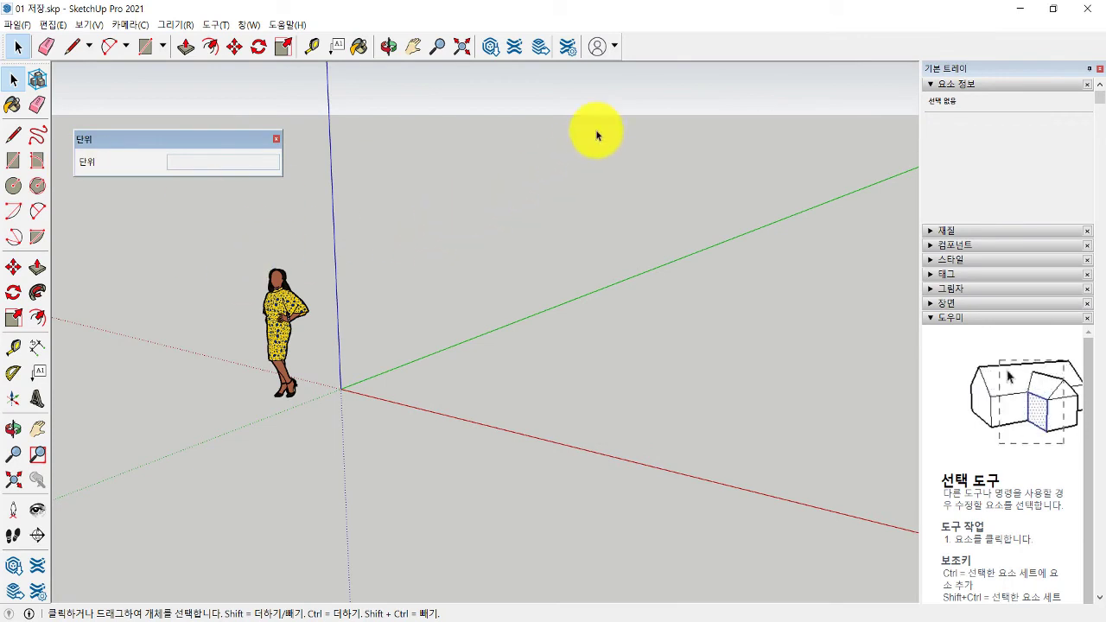
Step: Turn on the 뷰 views toolbar and dock it in the top toolbar row
{"action": "right_click", "coordinate": [656, 50]}
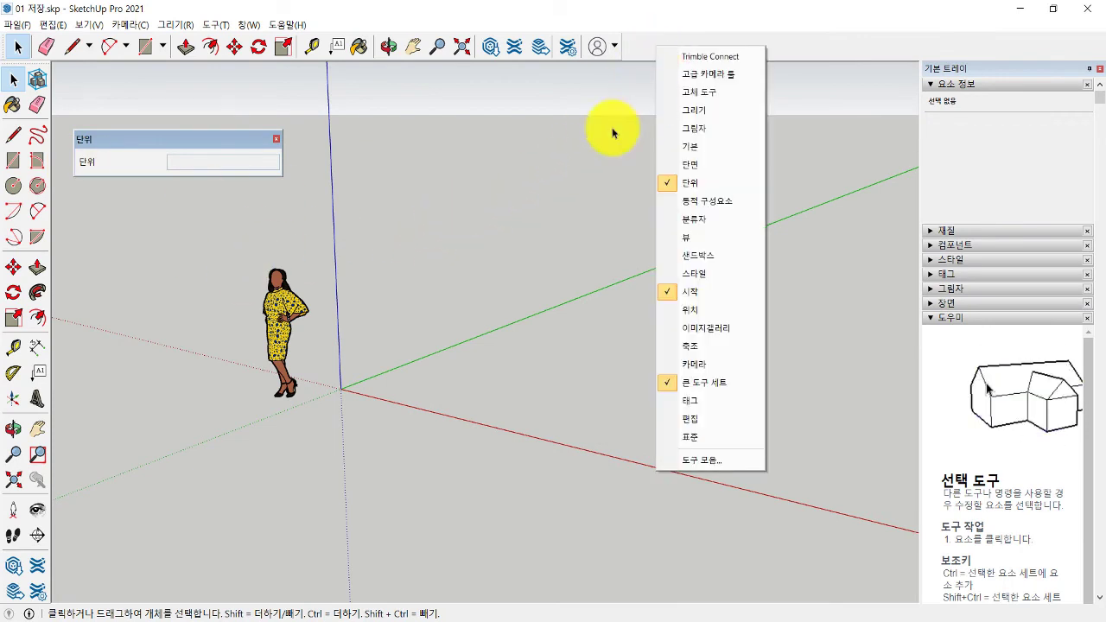
{"action": "left_click", "coordinate": [690, 244]}
{"action": "mouse_move", "coordinate": [445, 44]}
{"action": "left_mouse_down"}
{"action": "mouse_move", "coordinate": [610, 83]}
{"action": "mouse_move", "coordinate": [583, 86]}
{"action": "left_mouse_up"}
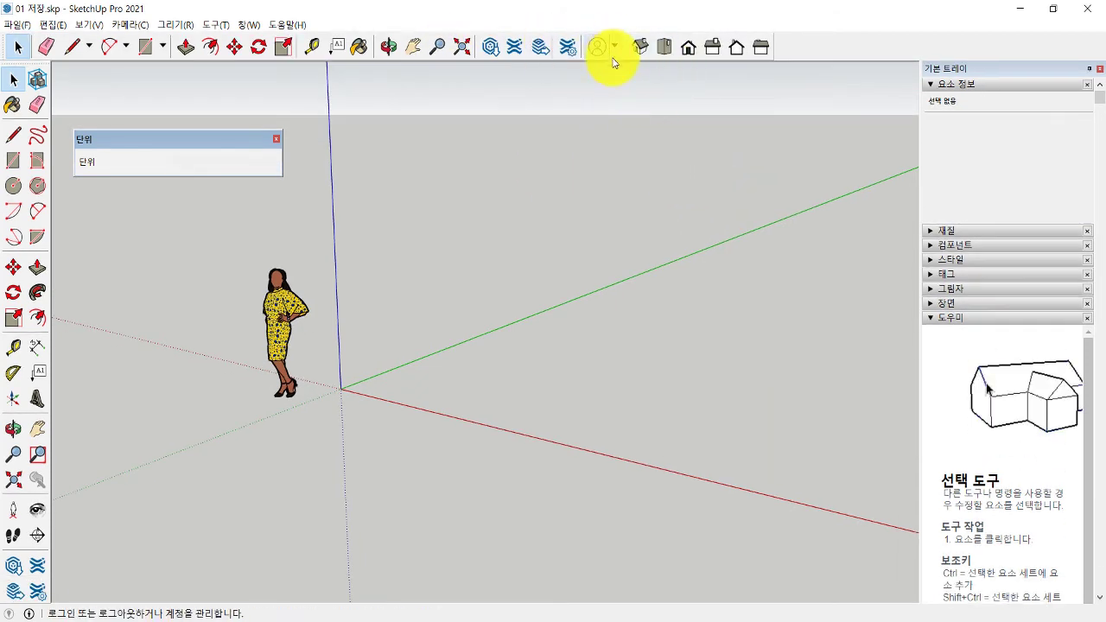
Step: Turn on the 고체 도구 solid tools toolbar and dock it at the row's end
{"action": "right_click", "coordinate": [820, 47]}
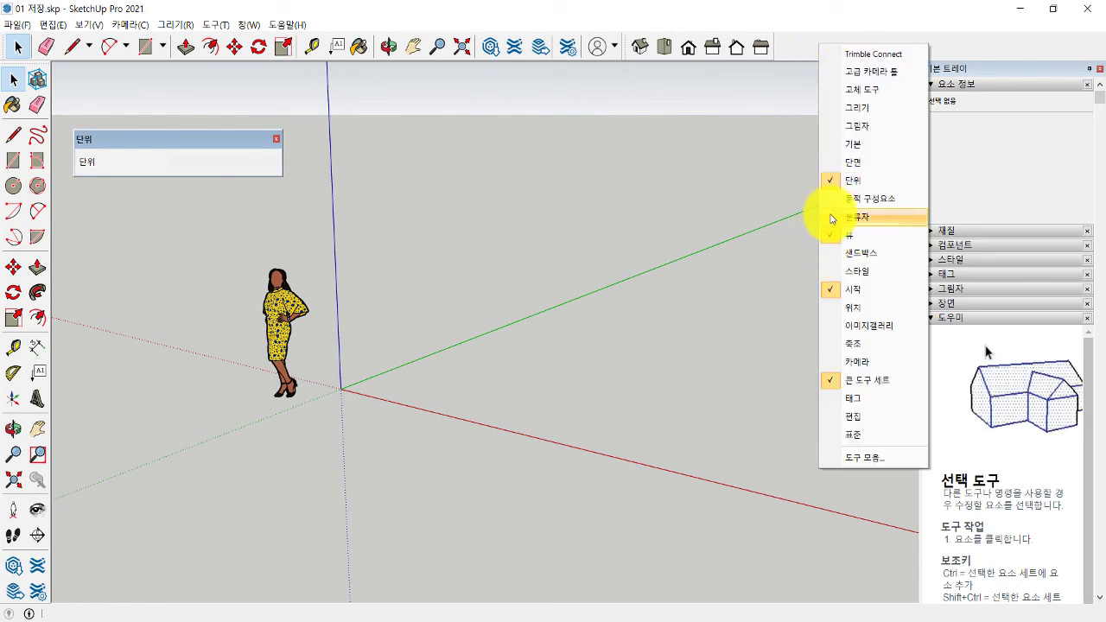
{"action": "left_click", "coordinate": [847, 89]}
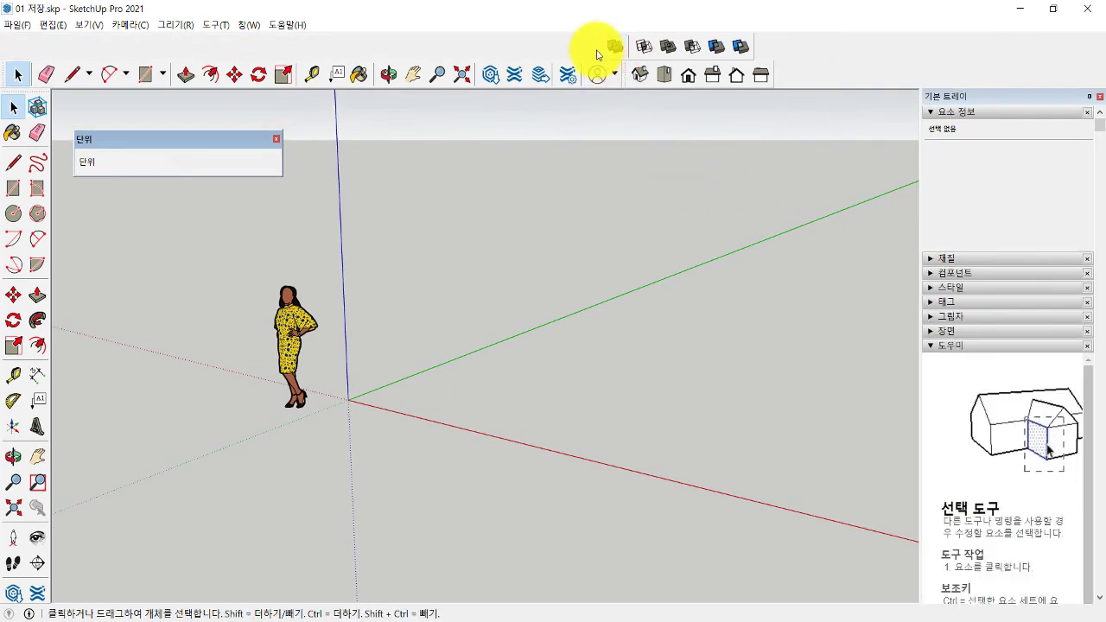
{"action": "left_click_drag", "start_coordinate": [599, 48], "coordinate": [773, 78]}
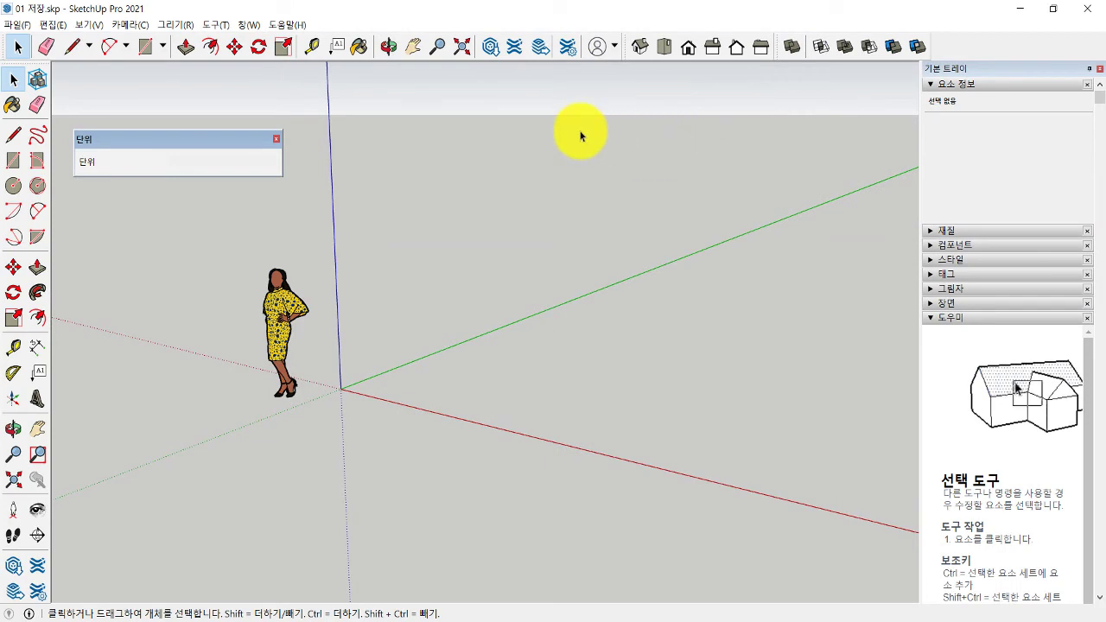
{"action": "right_click", "coordinate": [954, 49]}
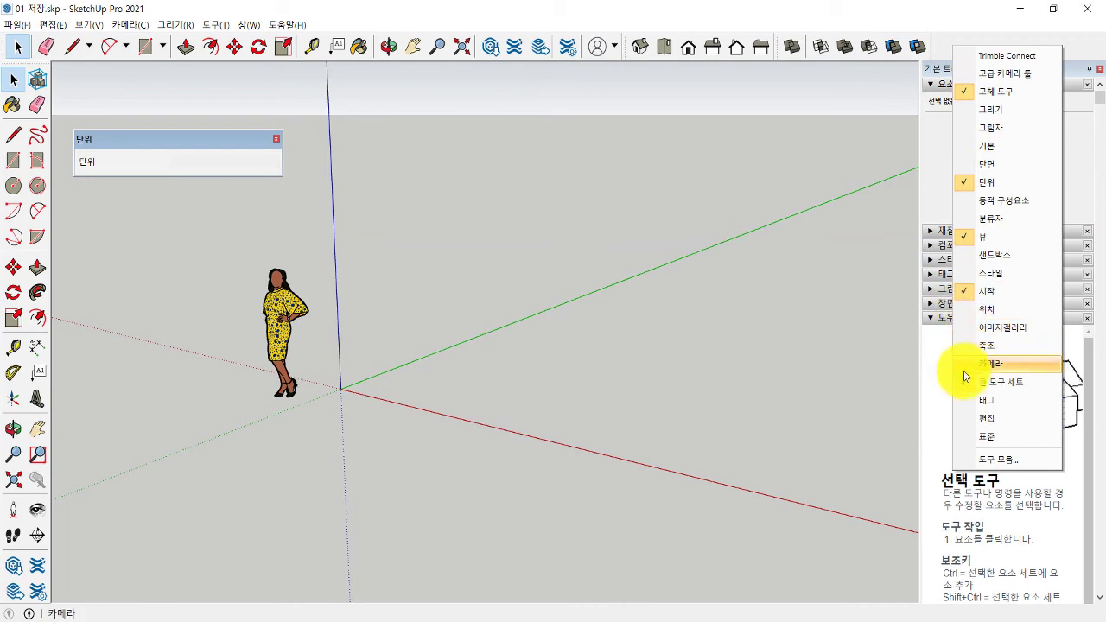
Step: Turn on the 샌드박스 toolbar and dock it flush at the left of the second toolbar row
{"action": "left_click", "coordinate": [971, 255]}
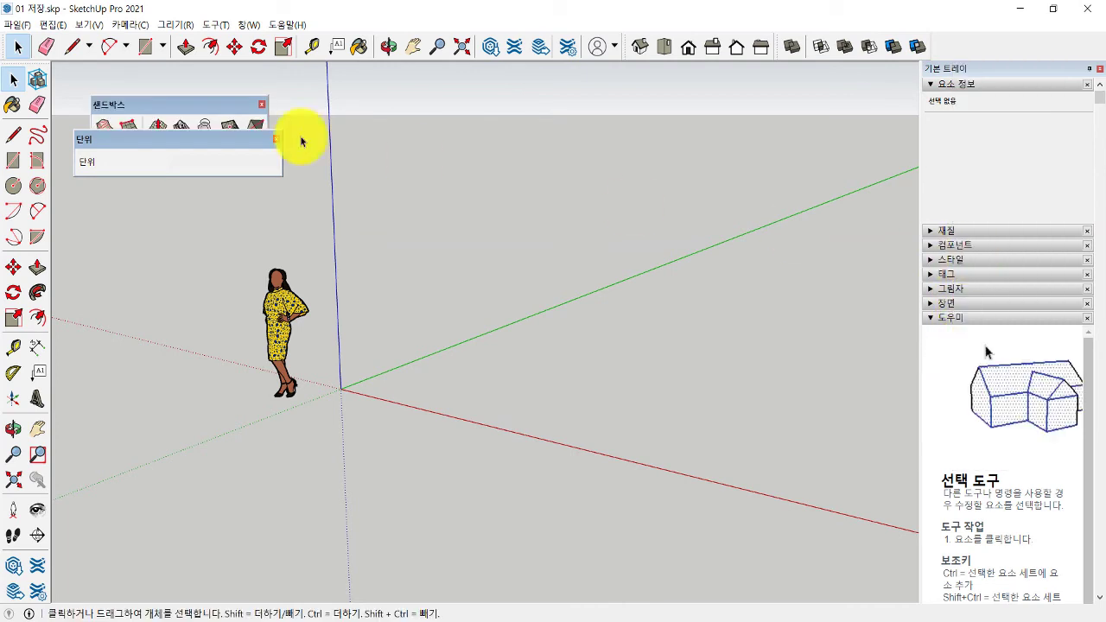
{"action": "left_click_drag", "start_coordinate": [185, 102], "coordinate": [998, 35]}
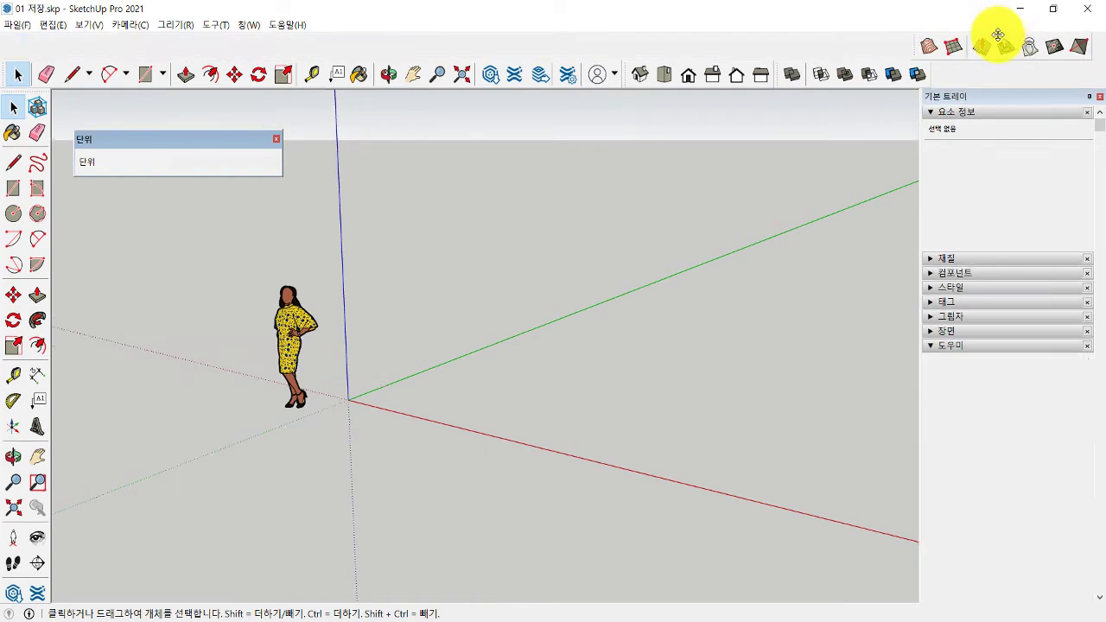
{"action": "mouse_move", "coordinate": [998, 35]}
{"action": "left_mouse_down"}
{"action": "mouse_move", "coordinate": [305, 43]}
{"action": "mouse_move", "coordinate": [94, 72]}
{"action": "left_mouse_up"}
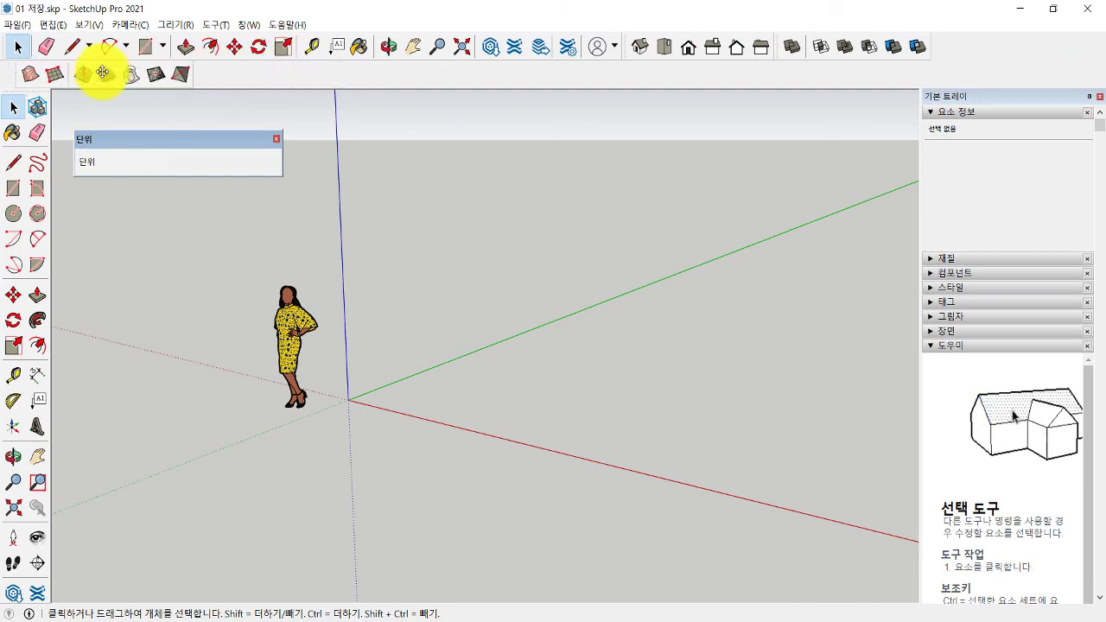
{"action": "left_click_drag", "start_coordinate": [149, 72], "coordinate": [95, 72]}
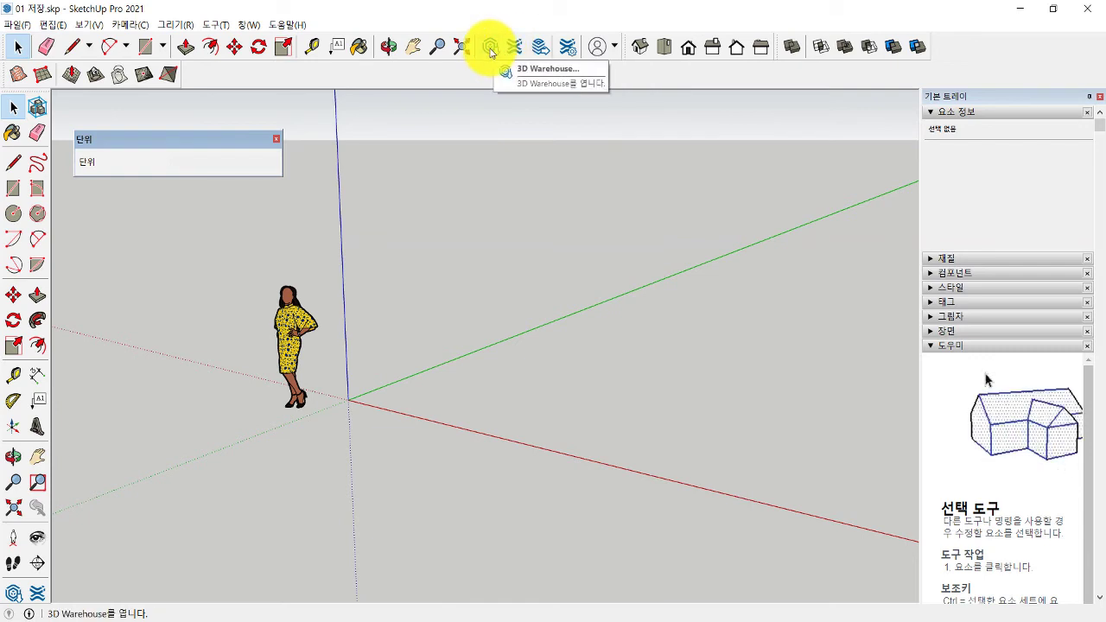
{"action": "left_click", "coordinate": [491, 50]}
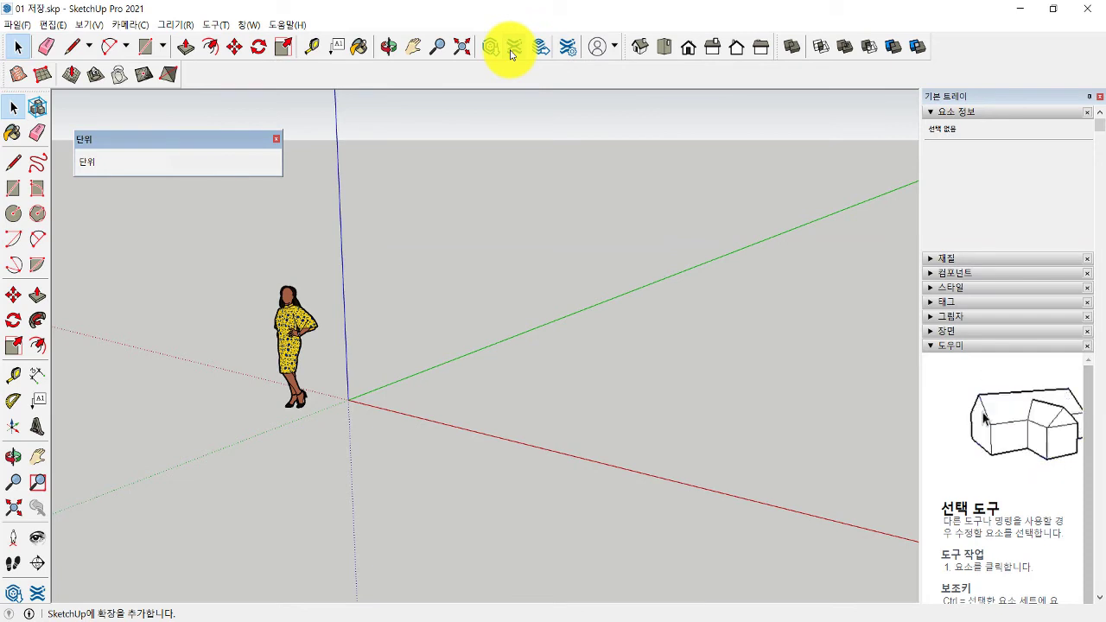
Step: Open the Extension Warehouse and agree to sign in, bringing up the Trimble login page
{"action": "left_click", "coordinate": [512, 55]}
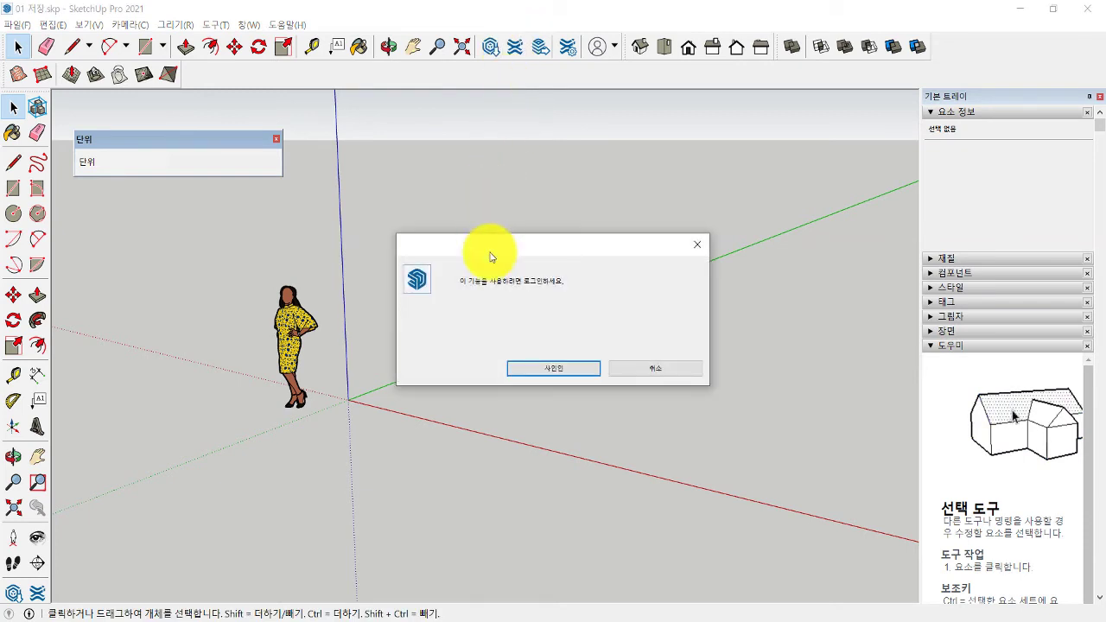
{"action": "left_click", "coordinate": [542, 373]}
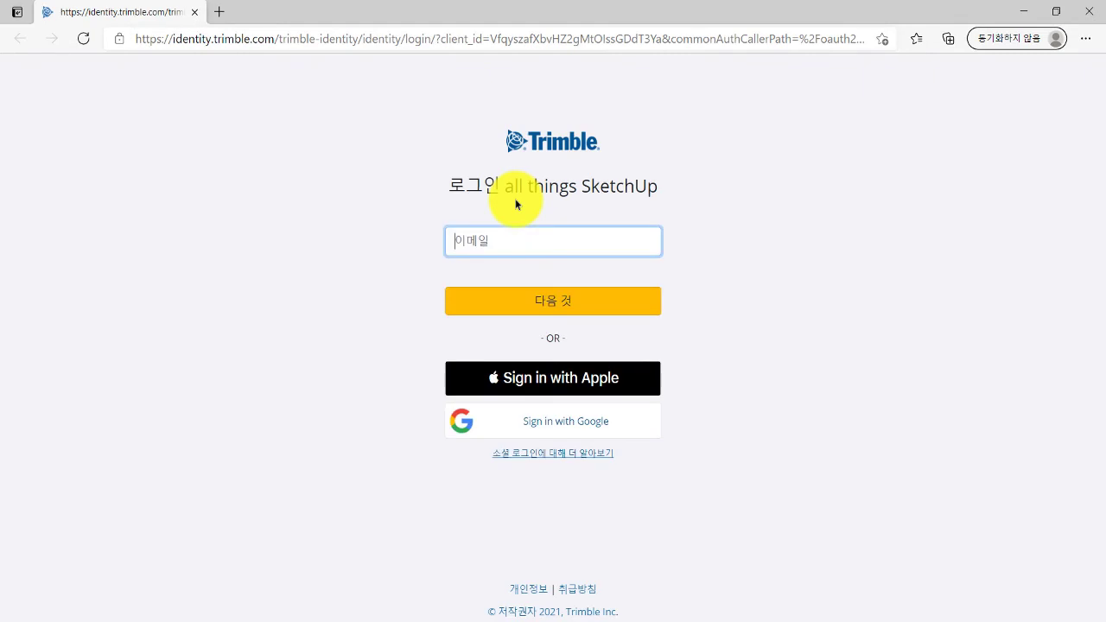
Step: Sign in to Trimble Identity through Google by choosing the Google account
{"action": "left_click", "coordinate": [529, 428]}
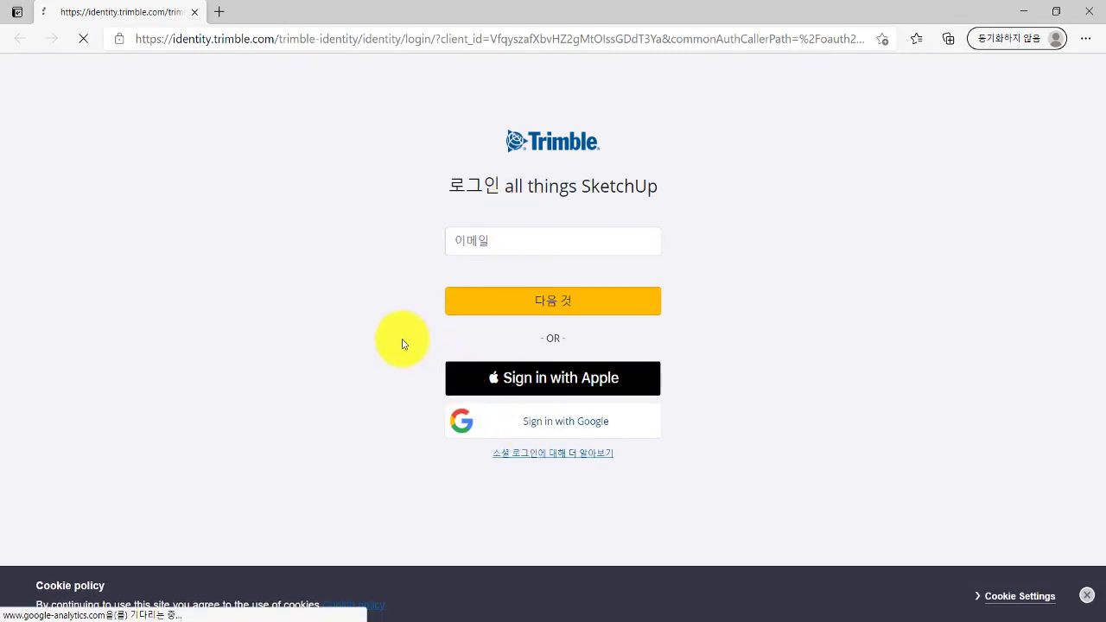
{"action": "left_click", "coordinate": [482, 317]}
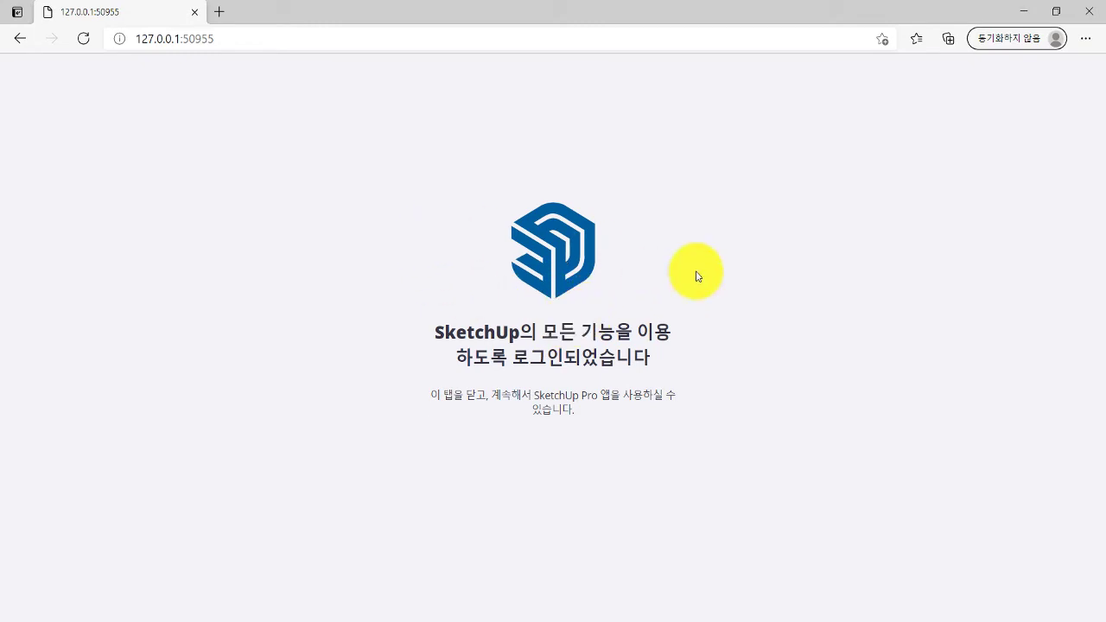
Step: Close the browser, move the Extension Warehouse window over the workspace, and scroll down the featured extensions
{"action": "left_click", "coordinate": [1088, 19]}
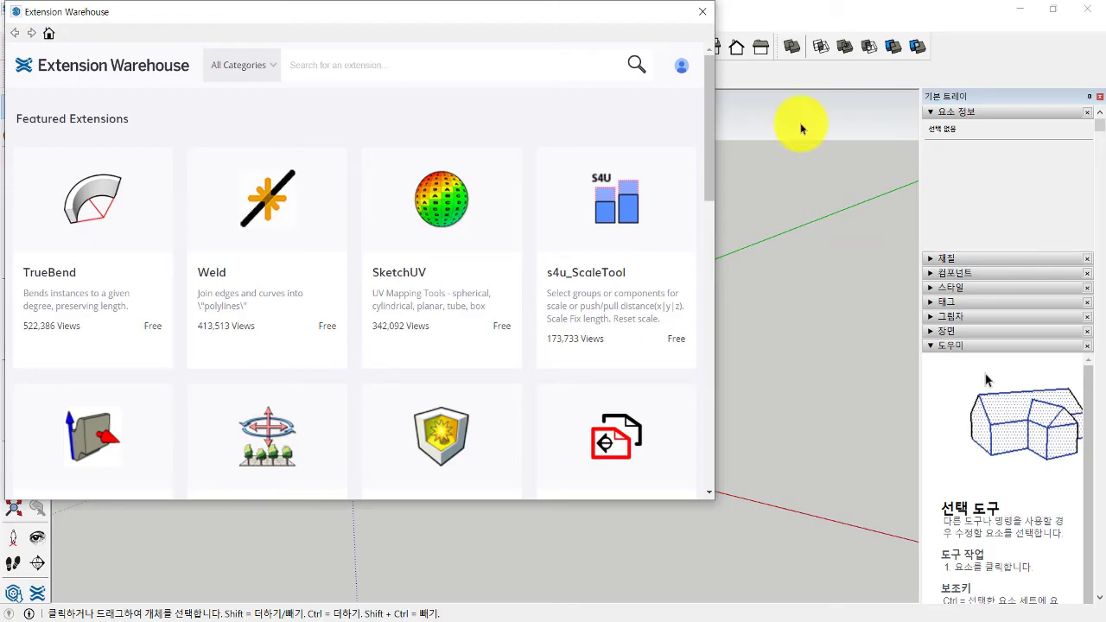
{"action": "left_click_drag", "start_coordinate": [306, 18], "coordinate": [533, 59]}
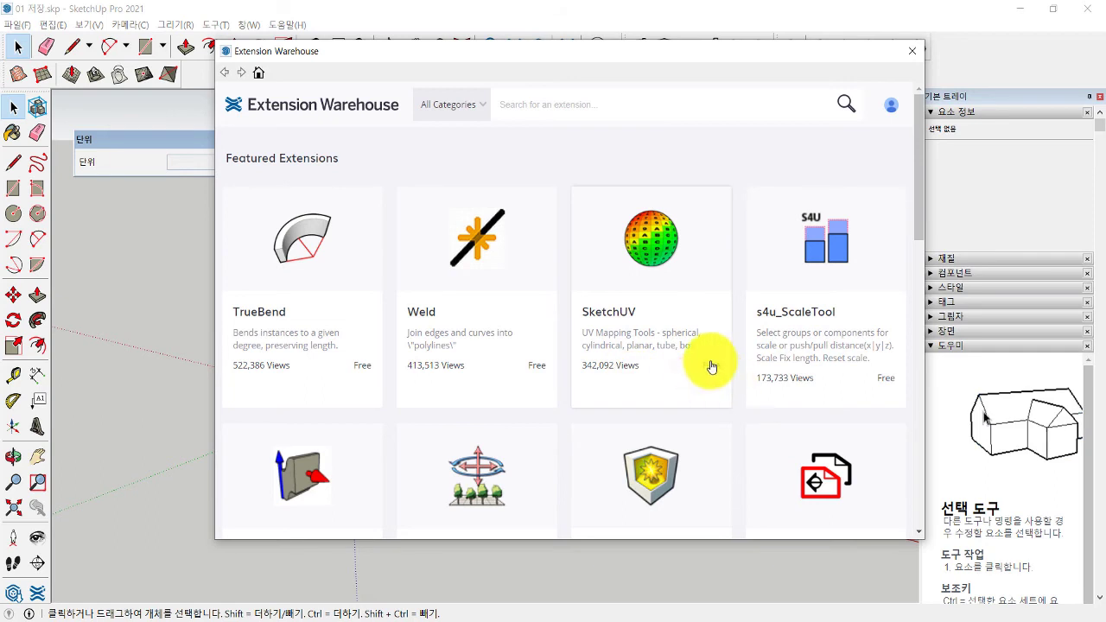
{"action": "scroll", "coordinate": [487, 337], "scroll_direction": "down", "scroll_amount": 1}
{"action": "scroll", "coordinate": [487, 337], "scroll_direction": "down", "scroll_amount": 4}
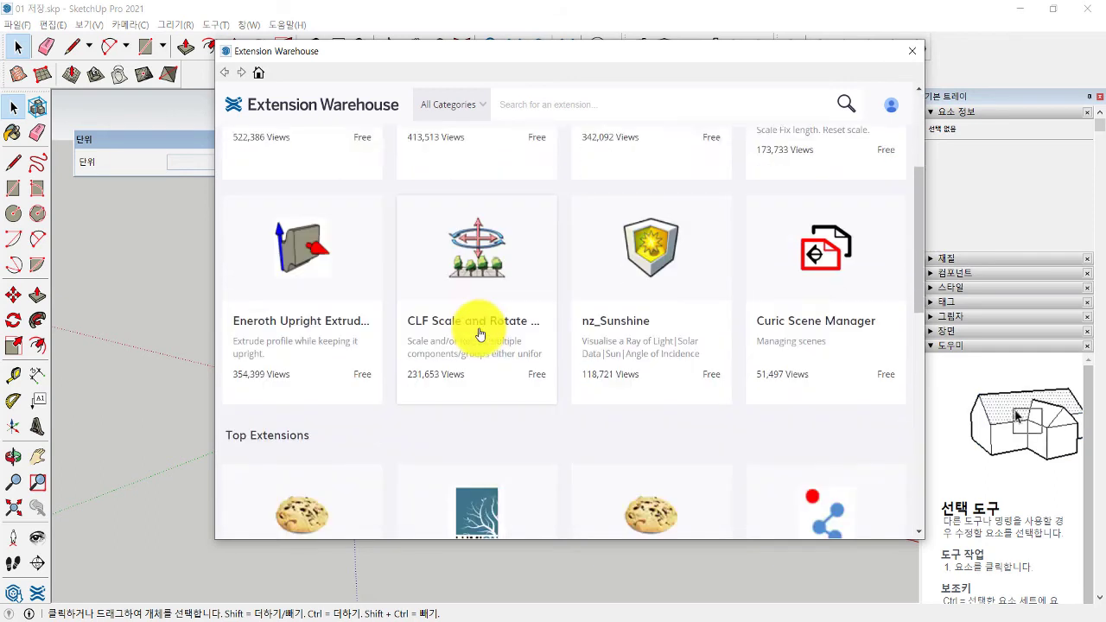
{"action": "scroll", "coordinate": [477, 265], "scroll_direction": "down", "scroll_amount": 3}
{"action": "scroll", "coordinate": [469, 314], "scroll_direction": "down", "scroll_amount": 7}
{"action": "scroll", "coordinate": [457, 308], "scroll_direction": "down", "scroll_amount": 3}
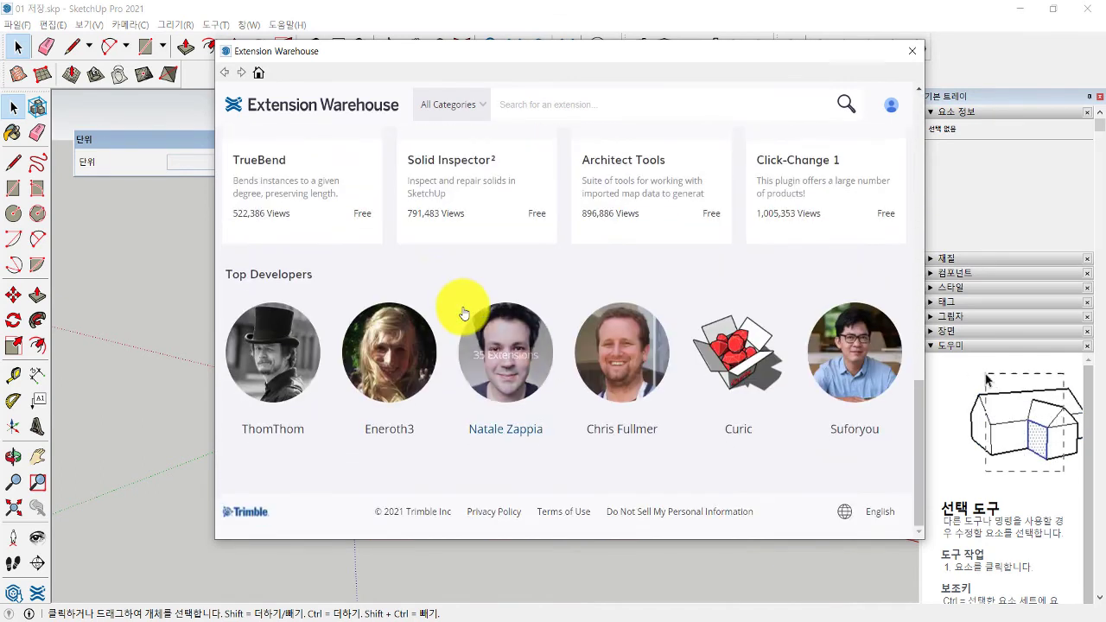
Step: Scroll through the featured extensions like TrueBend and Weld, then open the All Categories list
{"action": "scroll", "coordinate": [452, 302], "scroll_direction": "up", "scroll_amount": 1}
{"action": "scroll", "coordinate": [454, 305], "scroll_direction": "up", "scroll_amount": 4}
{"action": "scroll", "coordinate": [458, 308], "scroll_direction": "up", "scroll_amount": 5}
{"action": "scroll", "coordinate": [457, 309], "scroll_direction": "up", "scroll_amount": 1}
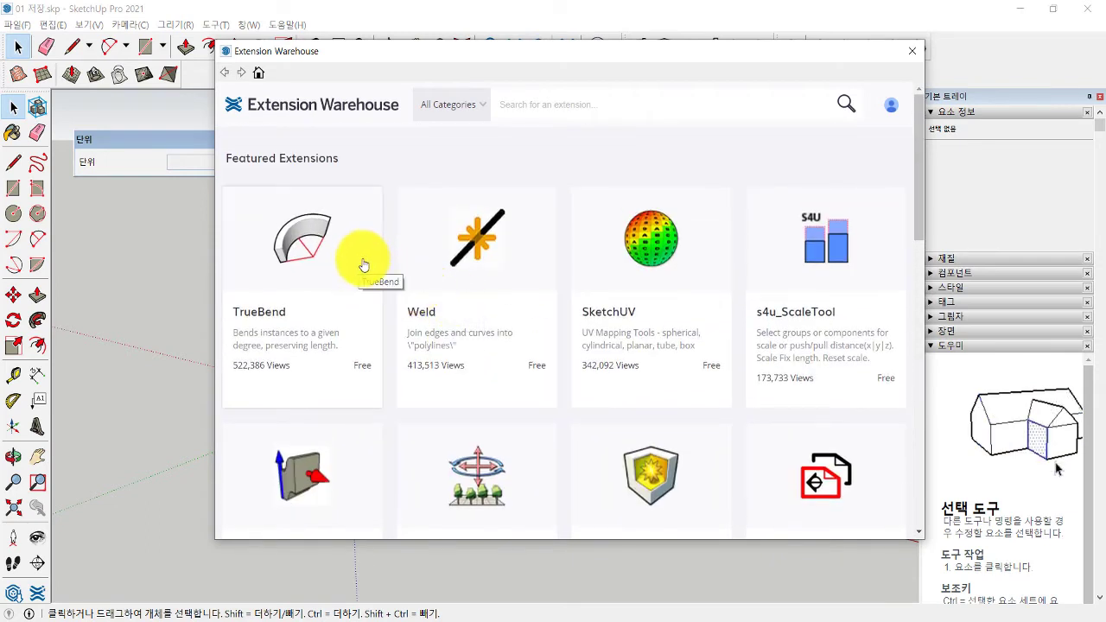
{"action": "scroll", "coordinate": [383, 267], "scroll_direction": "down", "scroll_amount": 1}
{"action": "scroll", "coordinate": [395, 267], "scroll_direction": "down", "scroll_amount": 2}
{"action": "scroll", "coordinate": [409, 270], "scroll_direction": "down", "scroll_amount": 2}
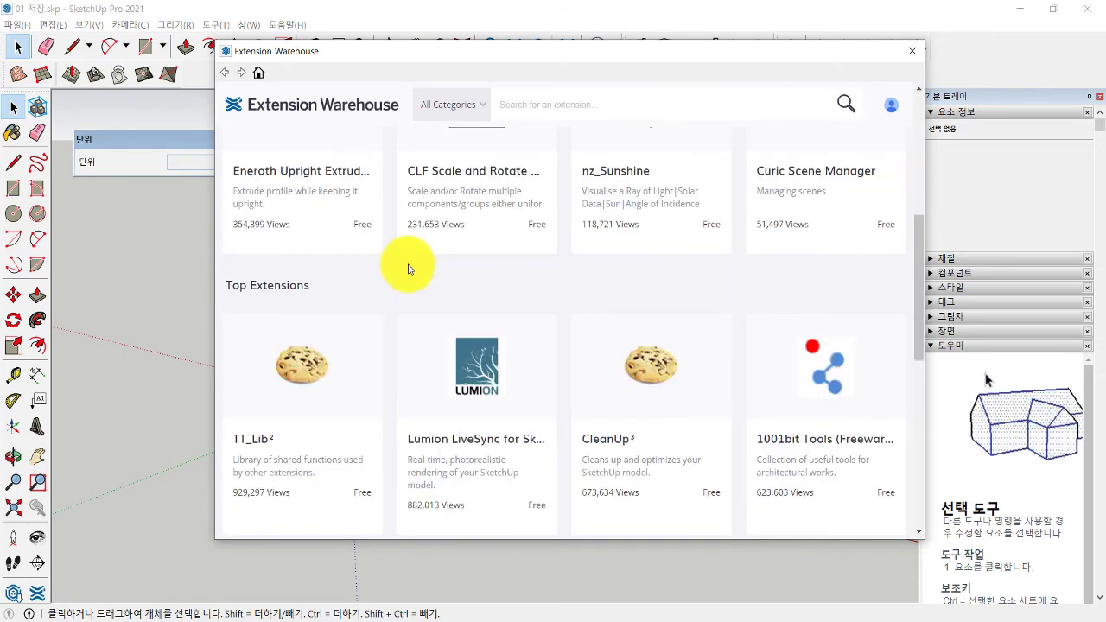
{"action": "scroll", "coordinate": [408, 268], "scroll_direction": "up", "scroll_amount": 3}
{"action": "scroll", "coordinate": [407, 267], "scroll_direction": "up", "scroll_amount": 3}
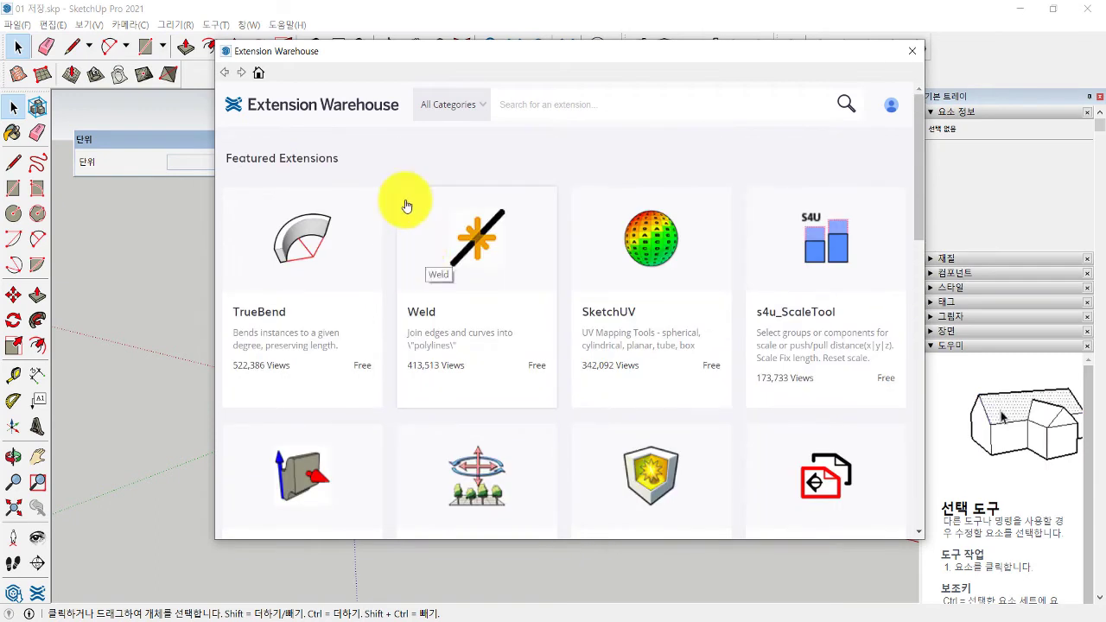
{"action": "left_click", "coordinate": [466, 106]}
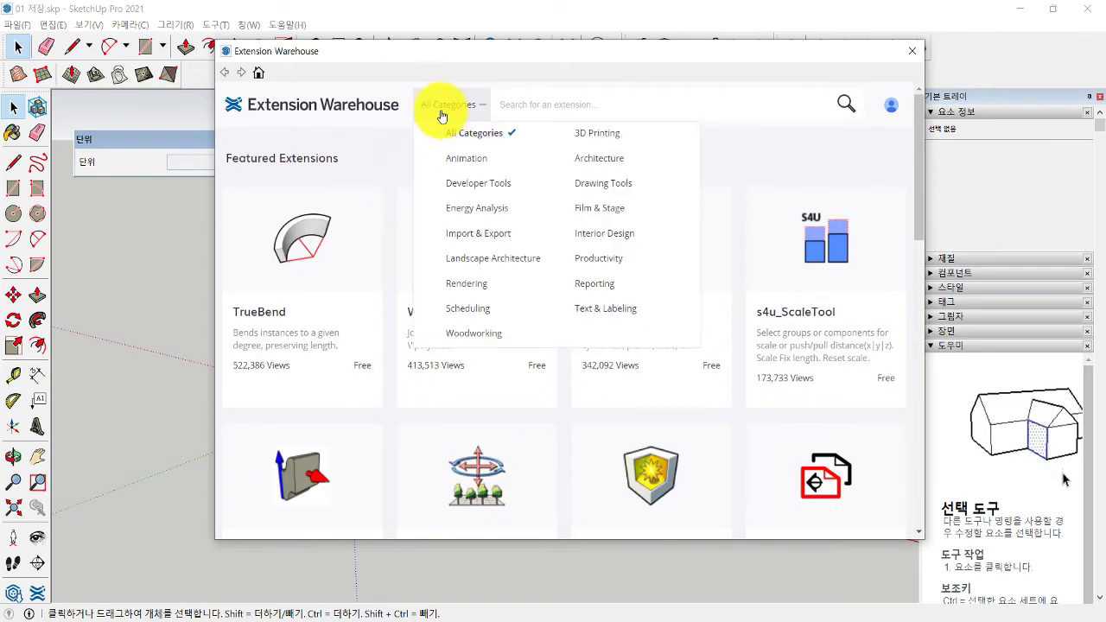
Step: Filter the Extension Warehouse to the Rendering category and scroll down the results
{"action": "left_click", "coordinate": [464, 285]}
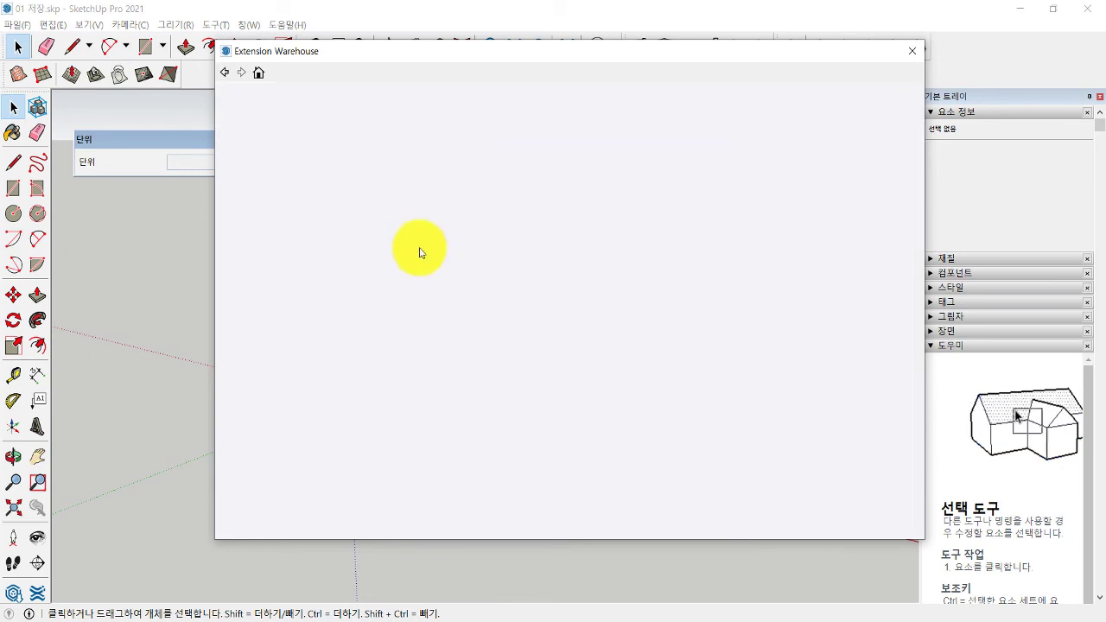
{"action": "scroll", "coordinate": [452, 259], "scroll_direction": "down", "scroll_amount": 3}
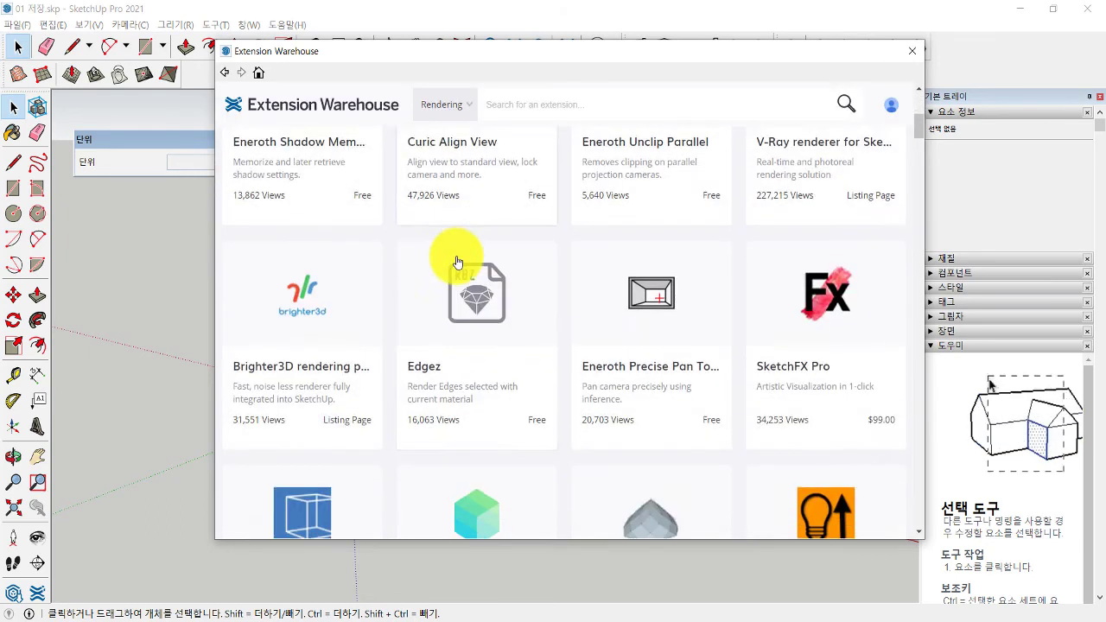
{"action": "scroll", "coordinate": [458, 262], "scroll_direction": "down", "scroll_amount": 3}
{"action": "scroll", "coordinate": [459, 262], "scroll_direction": "down", "scroll_amount": 1}
{"action": "scroll", "coordinate": [459, 262], "scroll_direction": "down", "scroll_amount": 2}
{"action": "scroll", "coordinate": [458, 262], "scroll_direction": "down", "scroll_amount": 3}
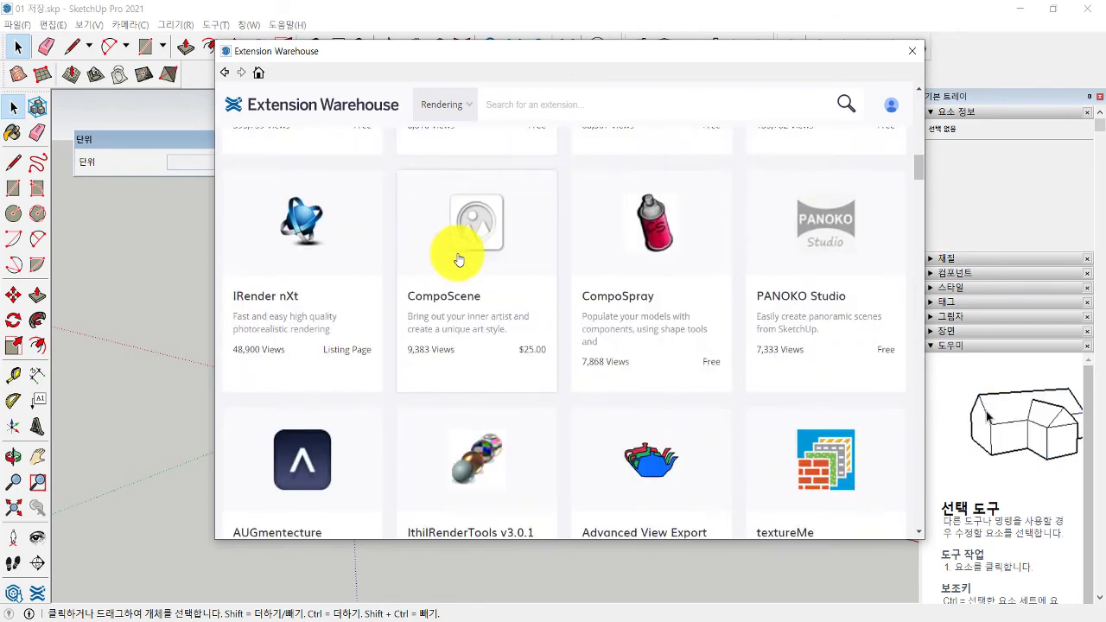
{"action": "scroll", "coordinate": [458, 260], "scroll_direction": "down", "scroll_amount": 1}
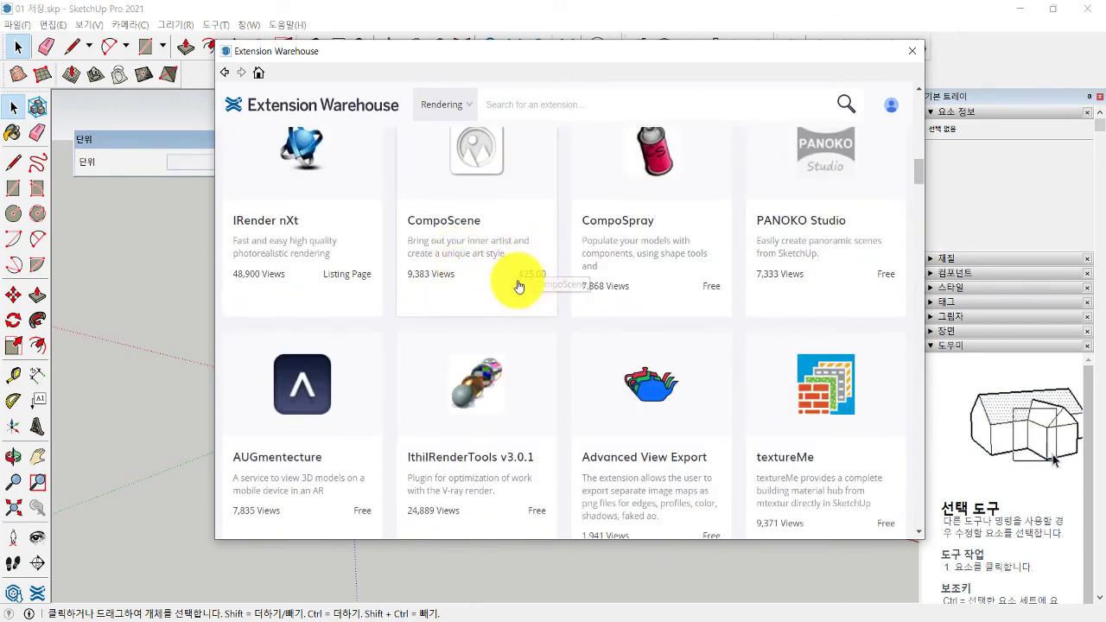
{"action": "scroll", "coordinate": [476, 275], "scroll_direction": "down", "scroll_amount": 3}
Step: Scroll back through Rendering extensions such as V-Ray, then close the Extension Warehouse
{"action": "scroll", "coordinate": [475, 273], "scroll_direction": "up", "scroll_amount": 3}
{"action": "scroll", "coordinate": [475, 273], "scroll_direction": "up", "scroll_amount": 3}
{"action": "scroll", "coordinate": [470, 267], "scroll_direction": "up", "scroll_amount": 3}
{"action": "scroll", "coordinate": [459, 264], "scroll_direction": "up", "scroll_amount": 5}
{"action": "scroll", "coordinate": [452, 265], "scroll_direction": "up", "scroll_amount": 4}
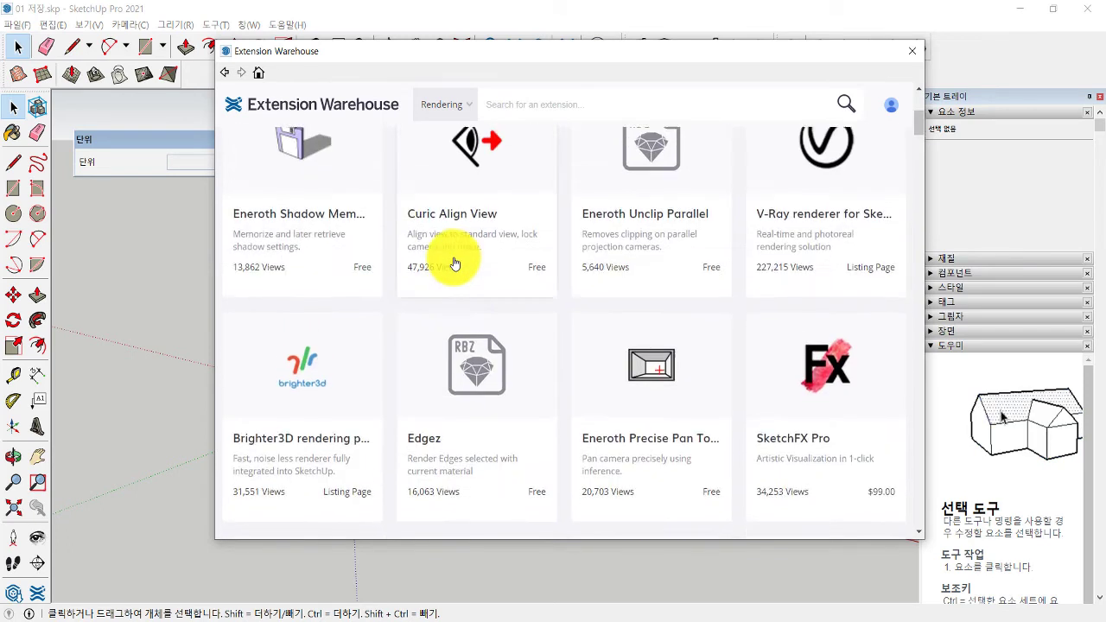
{"action": "scroll", "coordinate": [453, 260], "scroll_direction": "up", "scroll_amount": 4}
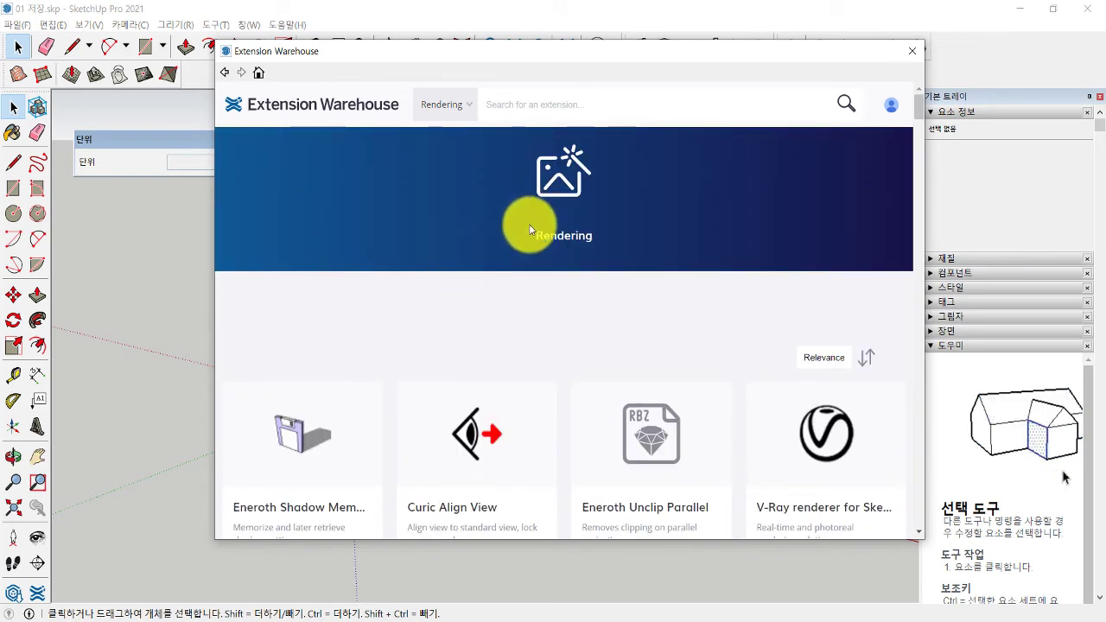
{"action": "scroll", "coordinate": [543, 236], "scroll_direction": "down", "scroll_amount": 3}
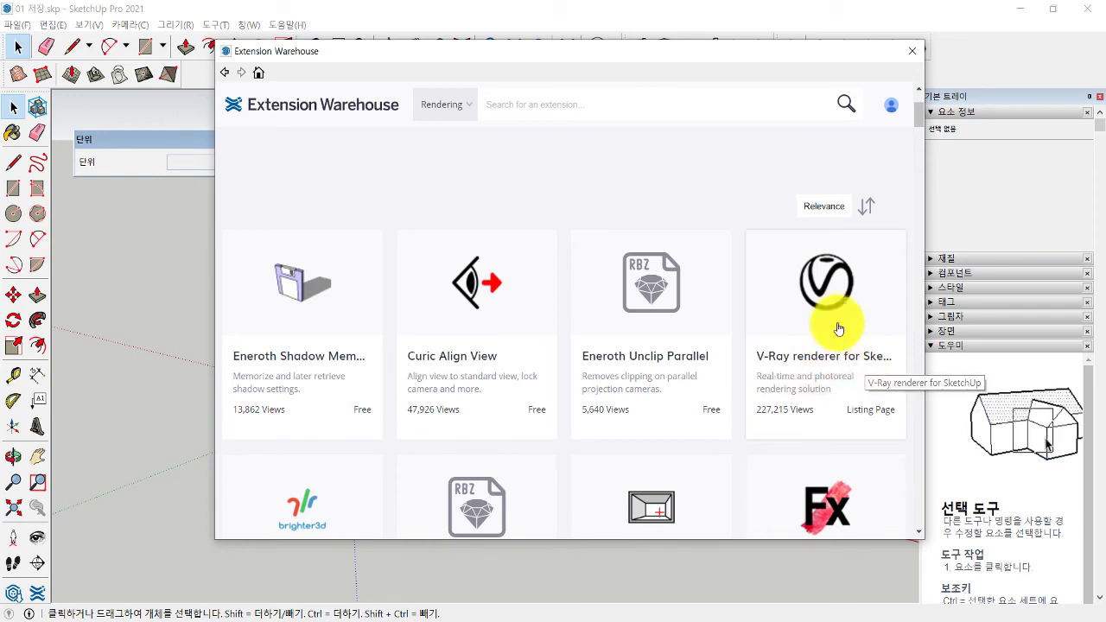
{"action": "left_click", "coordinate": [906, 54]}
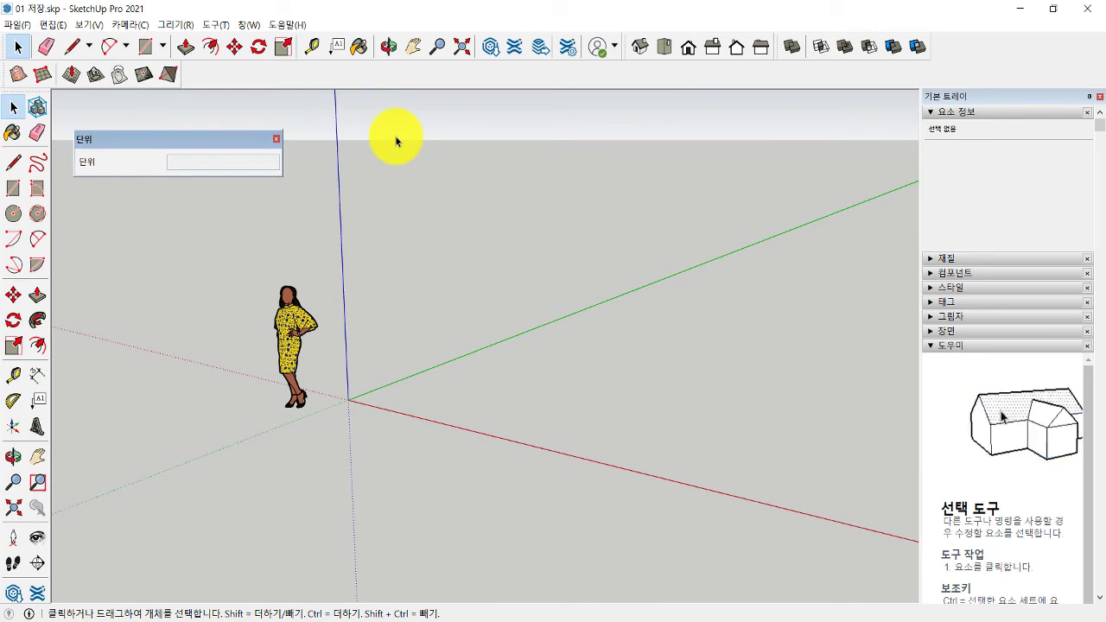
Step: Open the Toolbars (도구 모음...) dialog from the toolbar right-click menu and move it into place
{"action": "right_click", "coordinate": [343, 81]}
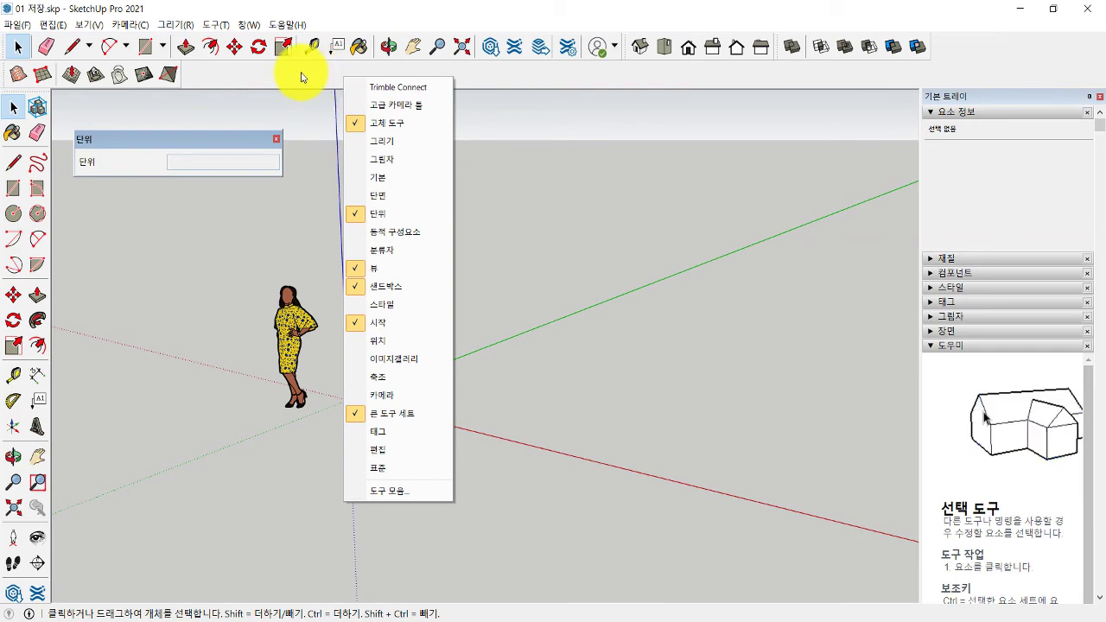
{"action": "left_click", "coordinate": [394, 493]}
{"action": "mouse_move", "coordinate": [490, 173]}
{"action": "left_mouse_down"}
{"action": "mouse_move", "coordinate": [525, 150]}
{"action": "mouse_move", "coordinate": [527, 131]}
{"action": "left_mouse_up"}
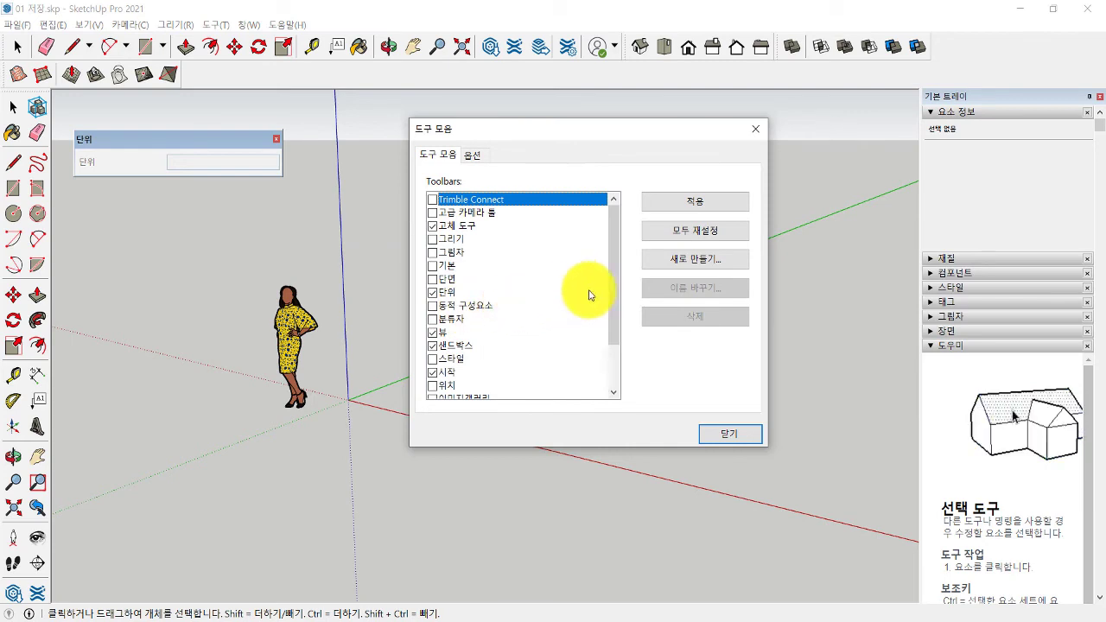
Step: Create a new custom toolbar named 'fㅂ', float it over the canvas, and close the Toolbars dialog
{"action": "left_click", "coordinate": [667, 263]}
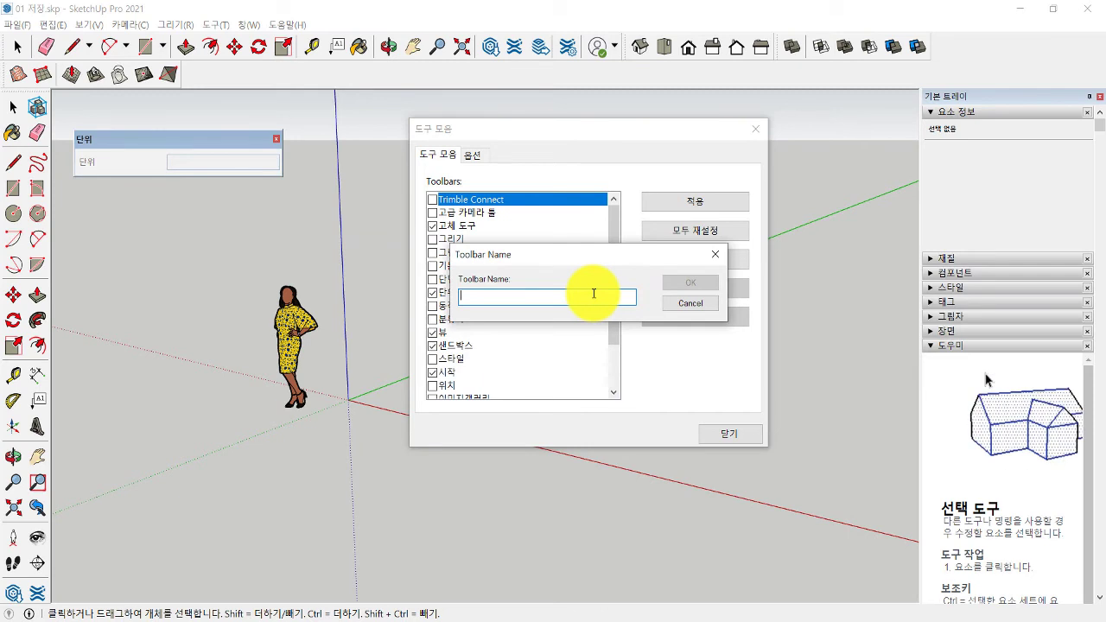
{"action": "type", "text": "qkfㅂ"}
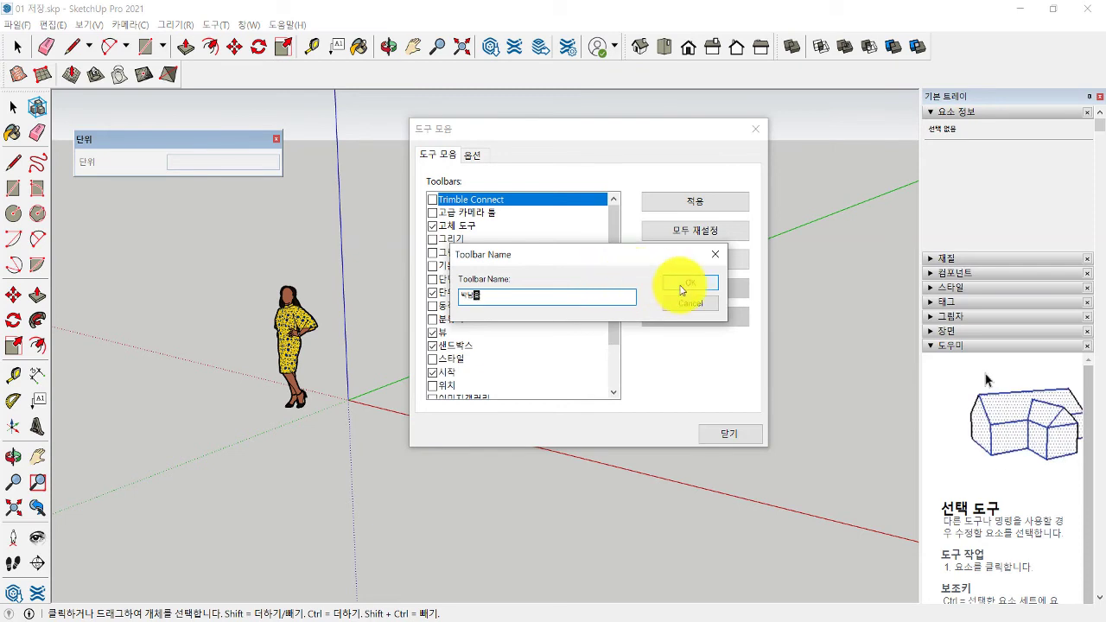
{"action": "left_click", "coordinate": [684, 287]}
{"action": "mouse_move", "coordinate": [563, 313]}
{"action": "left_mouse_down"}
{"action": "mouse_move", "coordinate": [352, 209]}
{"action": "mouse_move", "coordinate": [346, 161]}
{"action": "left_mouse_up"}
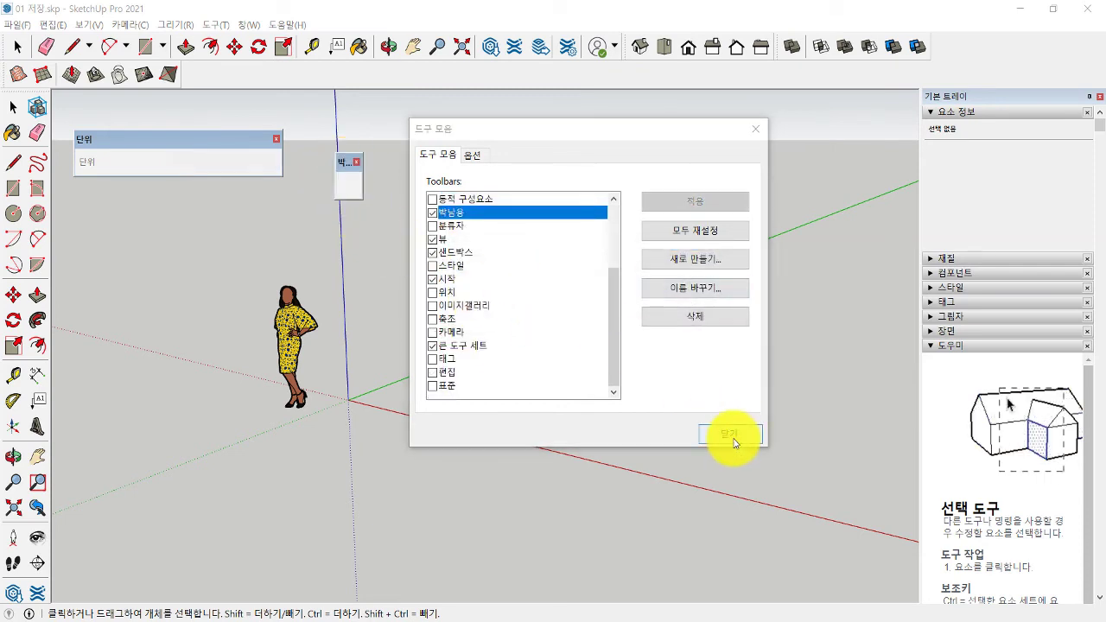
{"action": "left_click", "coordinate": [729, 433]}
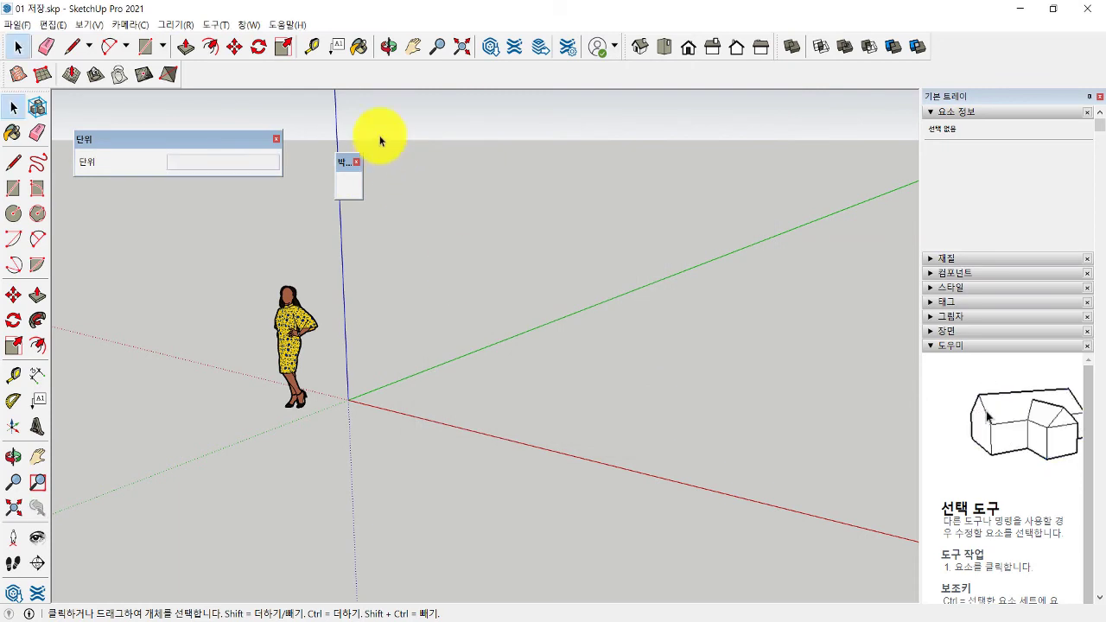
{"action": "left_click", "coordinate": [187, 48]}
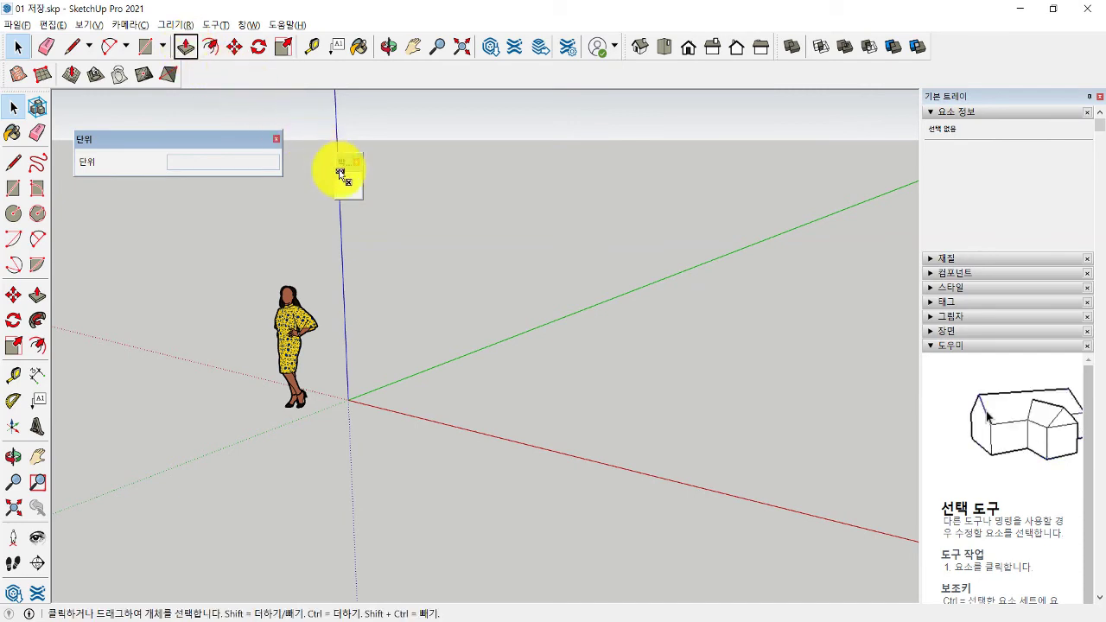
{"action": "left_click_drag", "start_coordinate": [307, 141], "coordinate": [351, 183]}
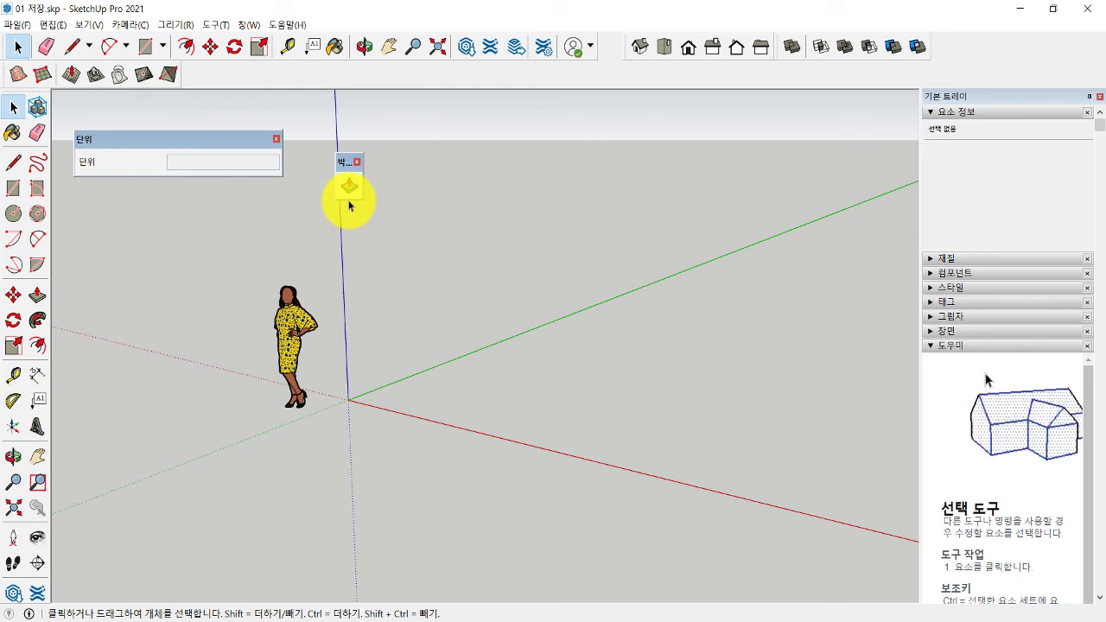
{"action": "key", "text": "alt"}
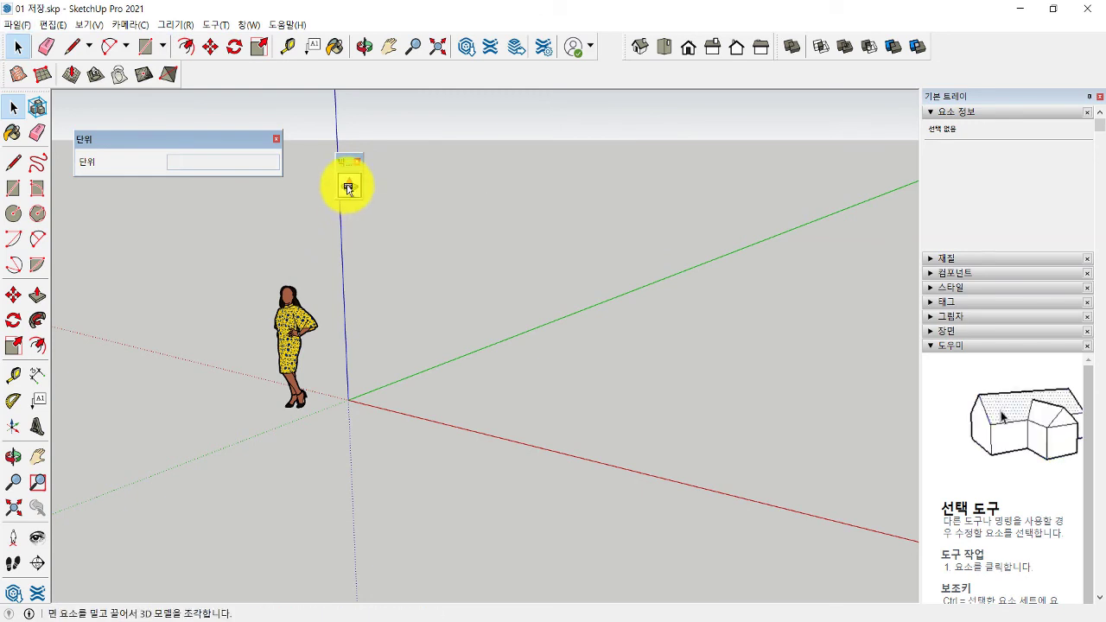
{"action": "left_click_drag", "start_coordinate": [183, 54], "coordinate": [185, 48], "text": "alt"}
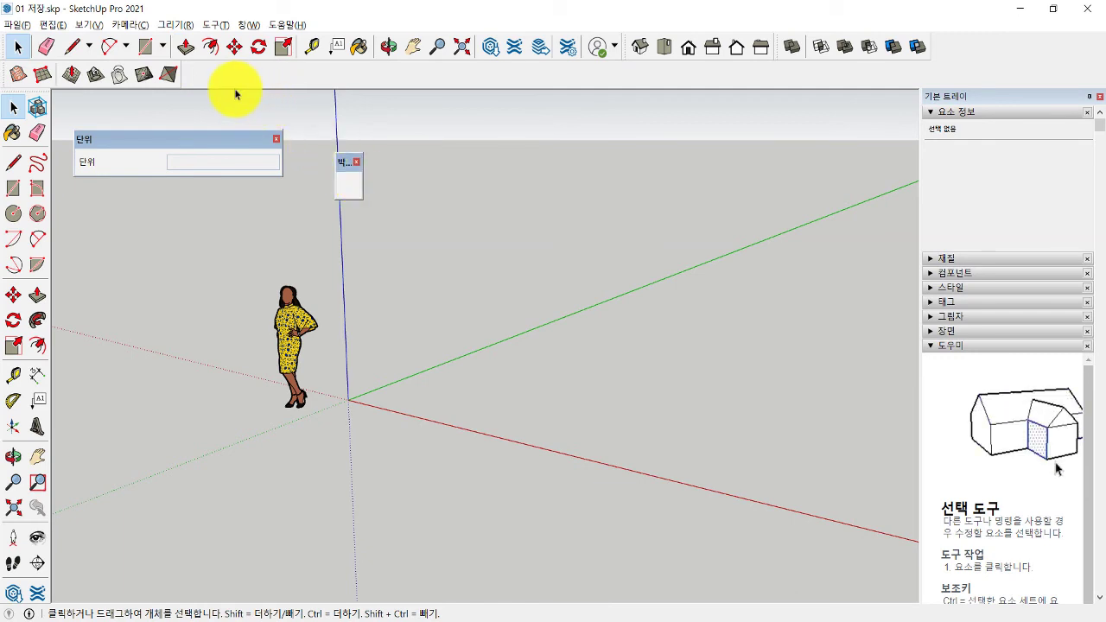
{"action": "left_click", "coordinate": [187, 47]}
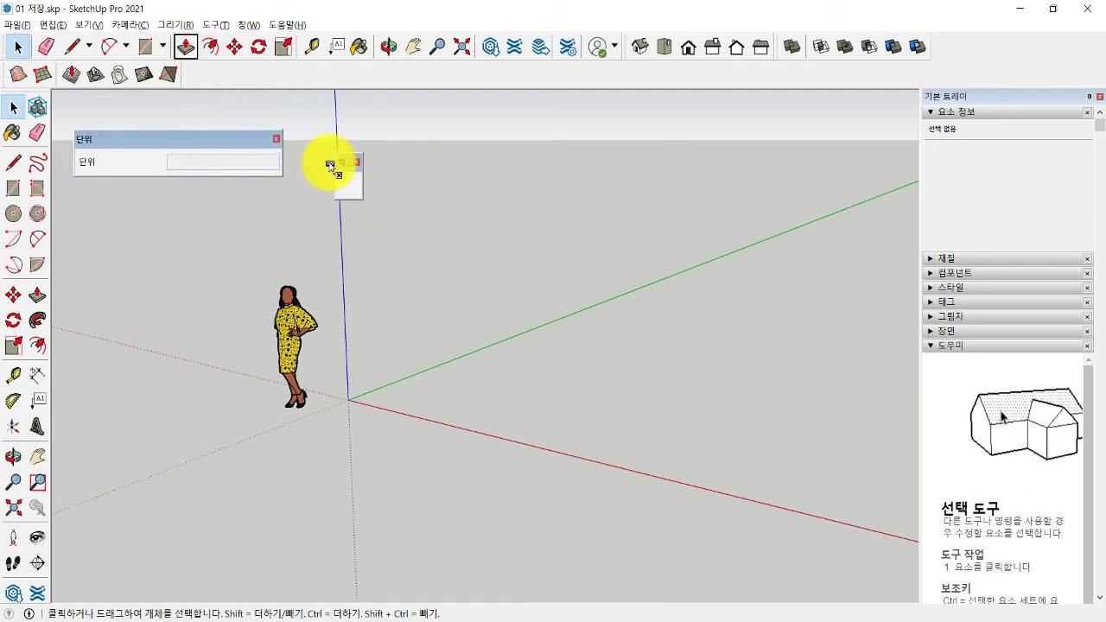
{"action": "left_click_drag", "start_coordinate": [345, 183], "coordinate": [348, 184]}
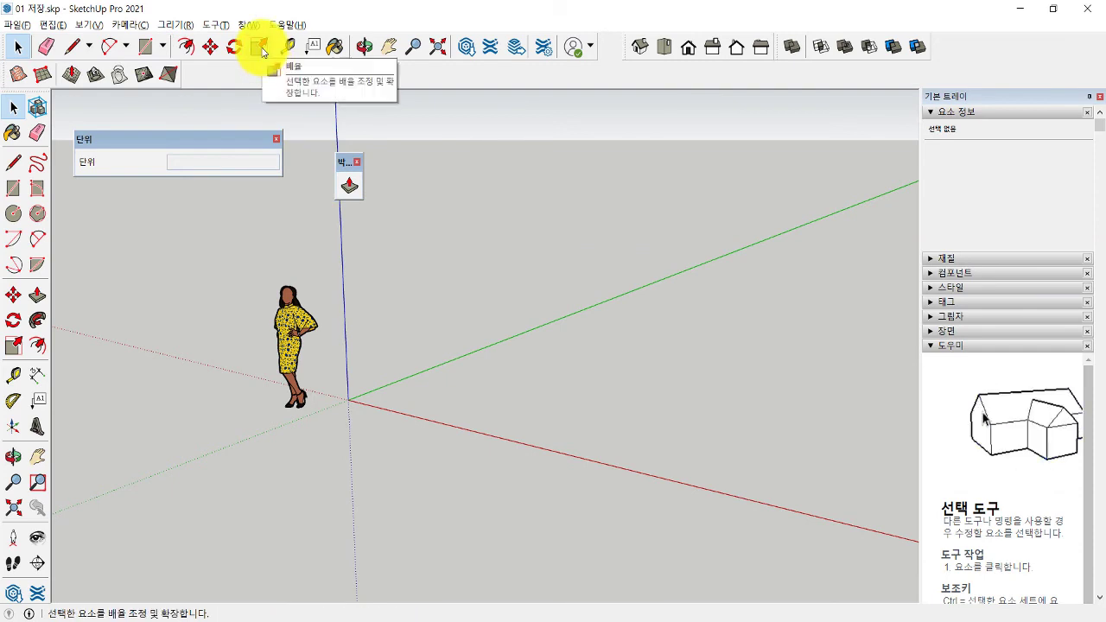
{"action": "left_click_drag", "start_coordinate": [262, 50], "coordinate": [274, 63]}
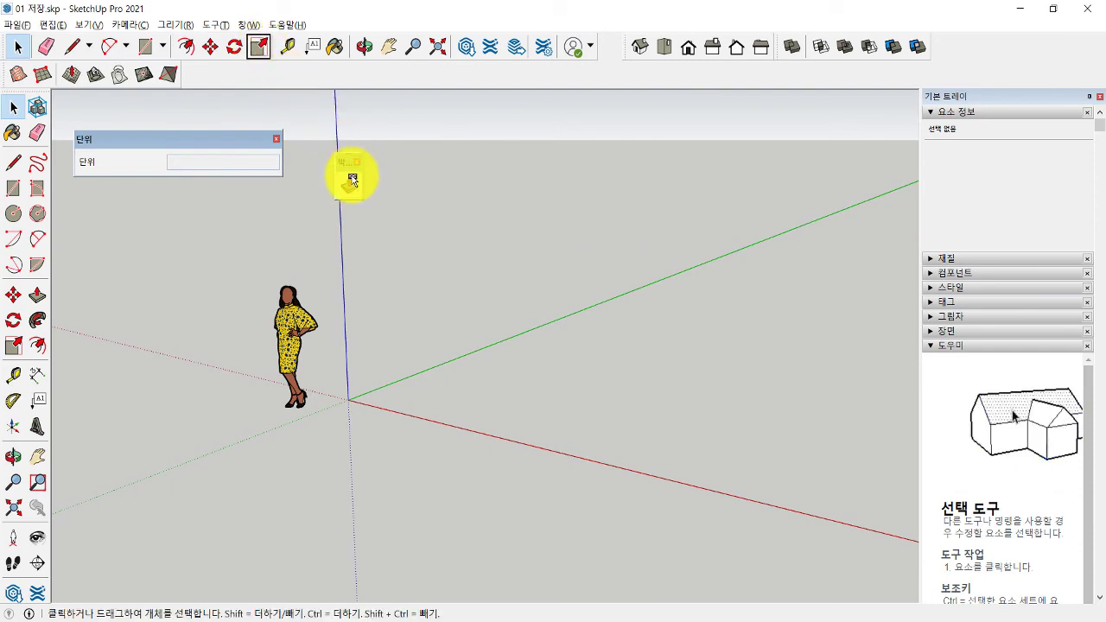
{"action": "left_click_drag", "start_coordinate": [333, 138], "coordinate": [363, 183]}
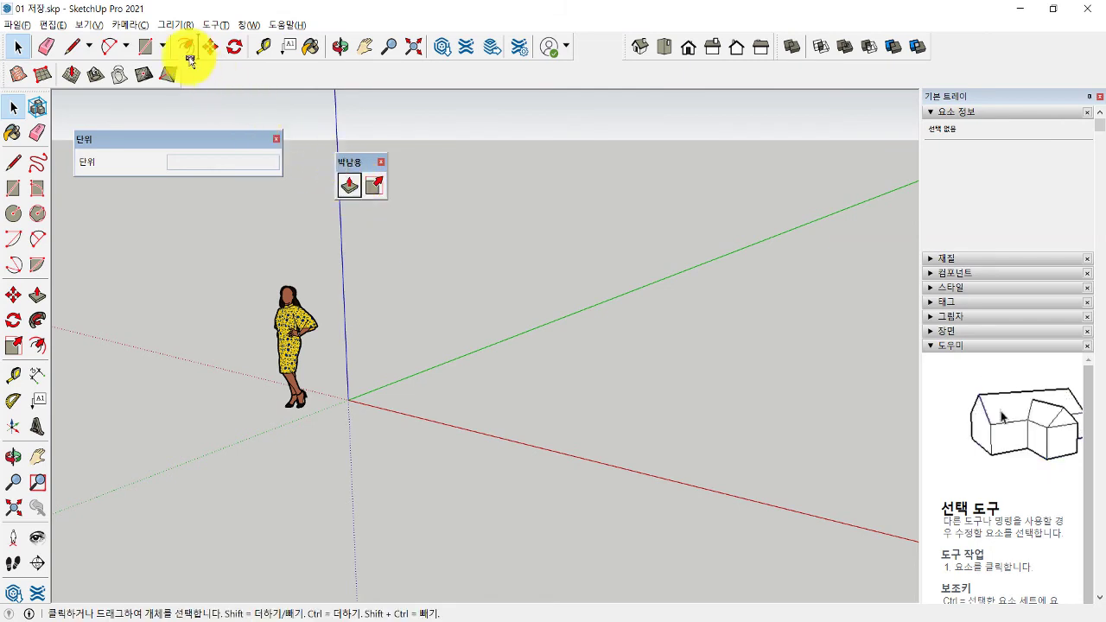
{"action": "left_click_drag", "start_coordinate": [184, 54], "coordinate": [185, 54]}
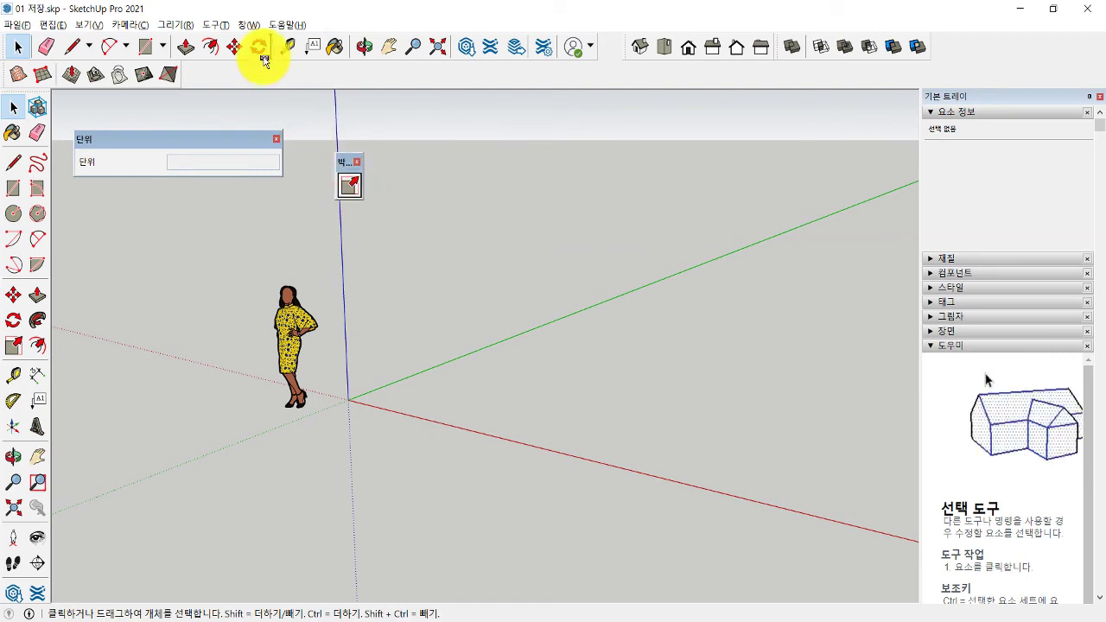
{"action": "left_click_drag", "start_coordinate": [264, 60], "coordinate": [265, 59]}
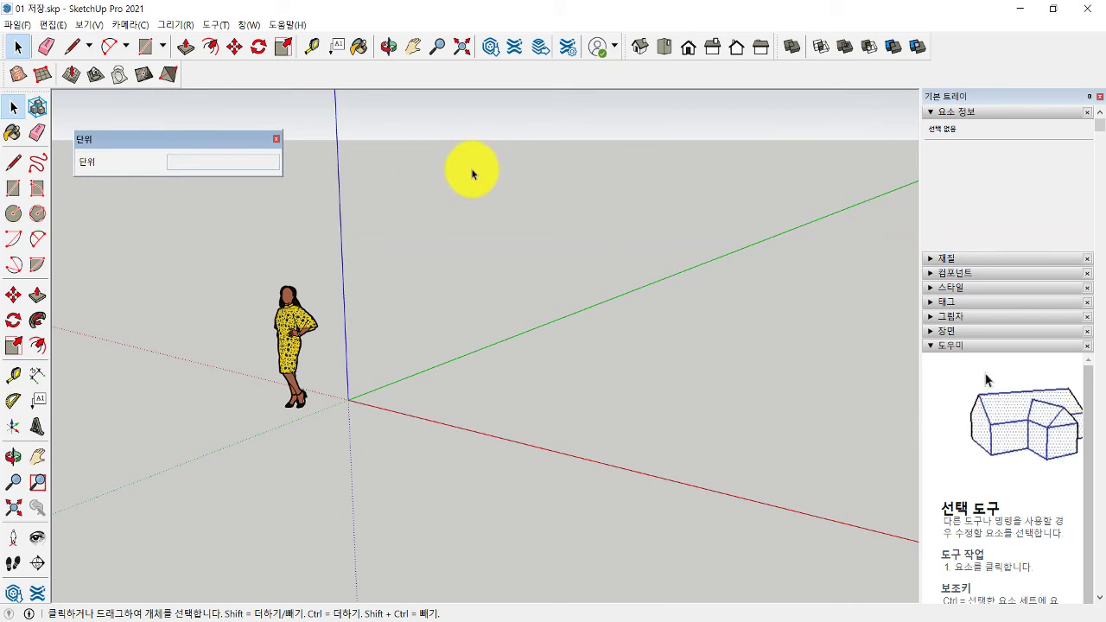
Step: Reopen the Toolbars dialog, re-tick the custom toolbar, and switch to the Options page
{"action": "right_click", "coordinate": [458, 75]}
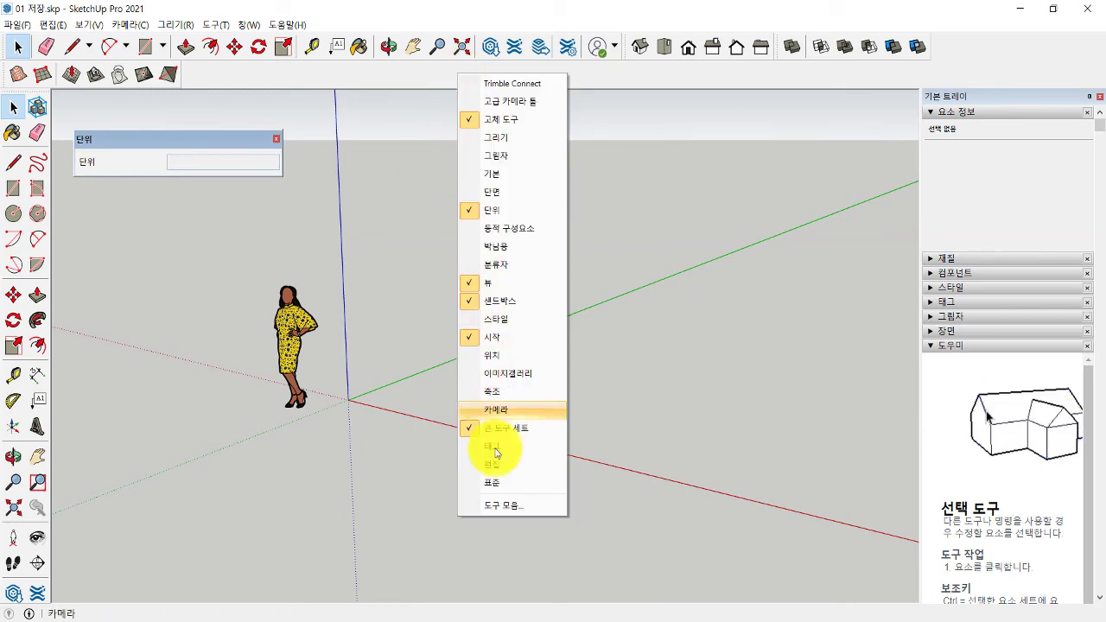
{"action": "left_click", "coordinate": [510, 510]}
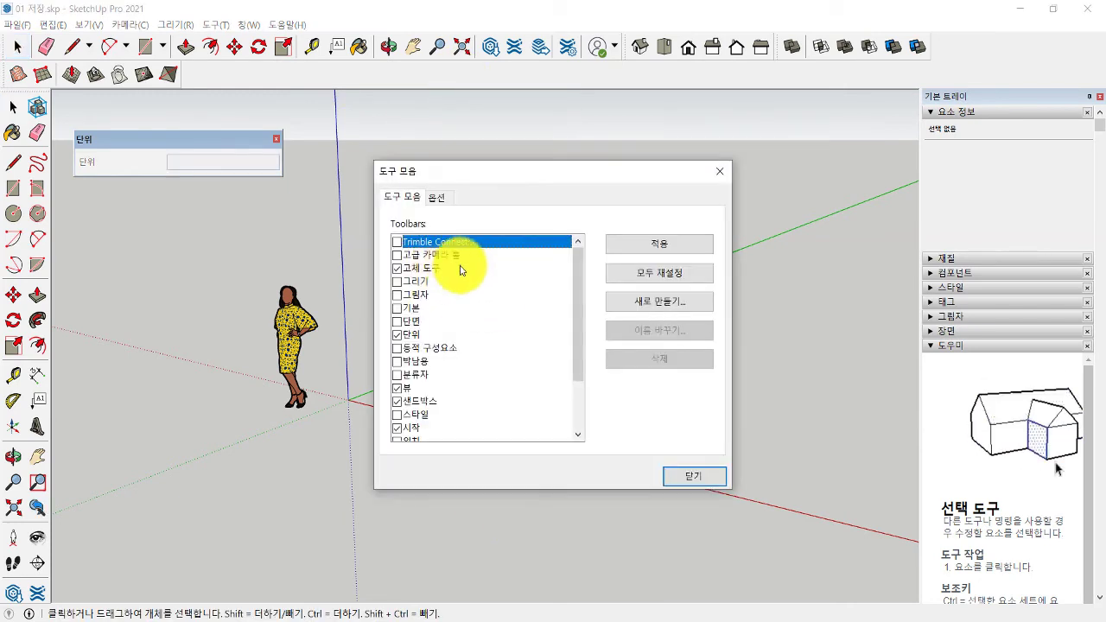
{"action": "scroll", "coordinate": [562, 372], "scroll_direction": "down", "scroll_amount": 2}
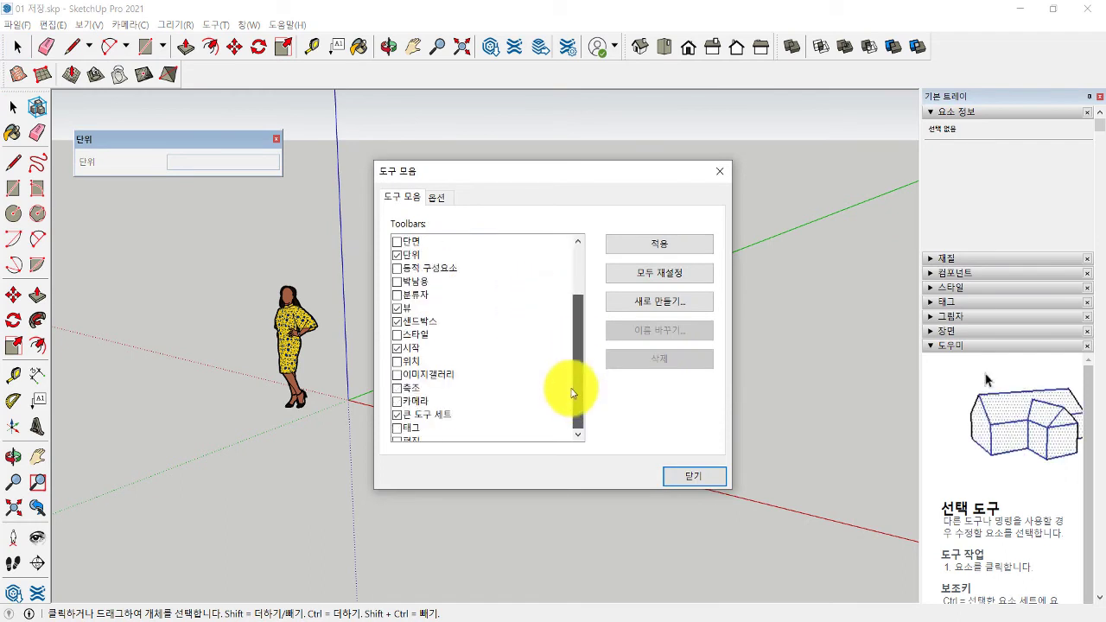
{"action": "left_click_drag", "start_coordinate": [571, 366], "coordinate": [574, 342]}
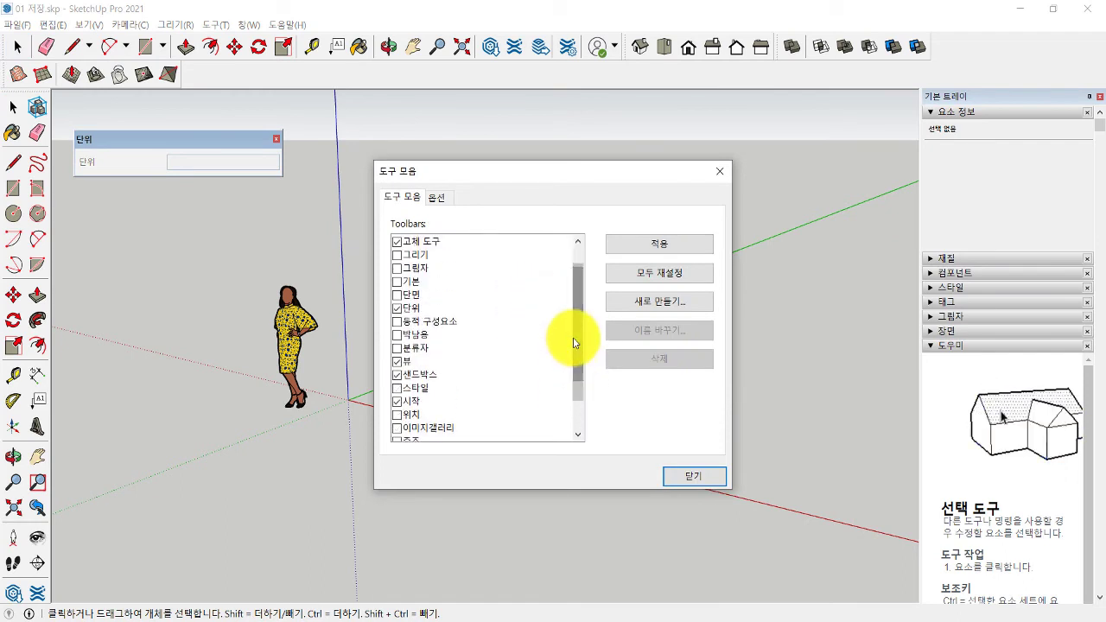
{"action": "left_click", "coordinate": [397, 336]}
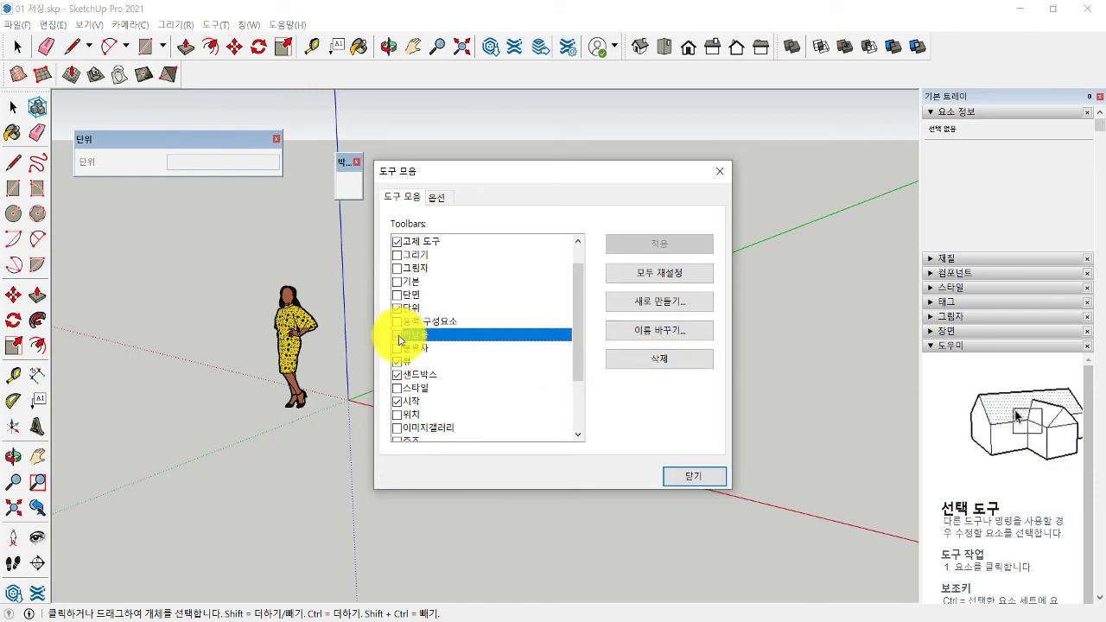
{"action": "left_click", "coordinate": [437, 200]}
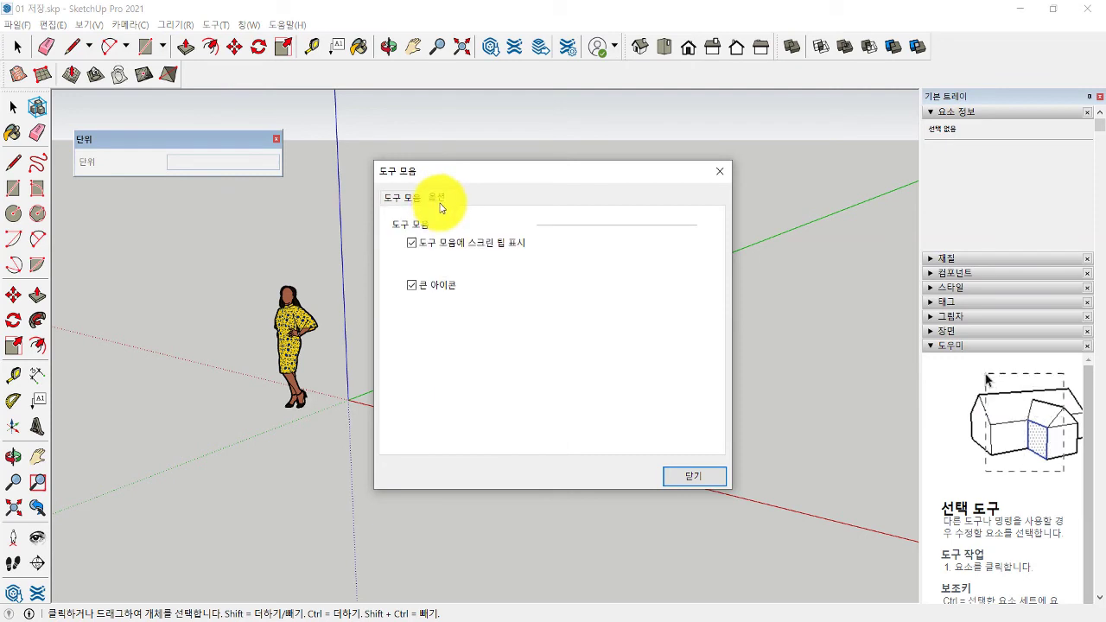
Step: Toggle 큰 아이콘 and screen tips off and back on, leaving both enabled, then close Toolbars
{"action": "left_click", "coordinate": [412, 286]}
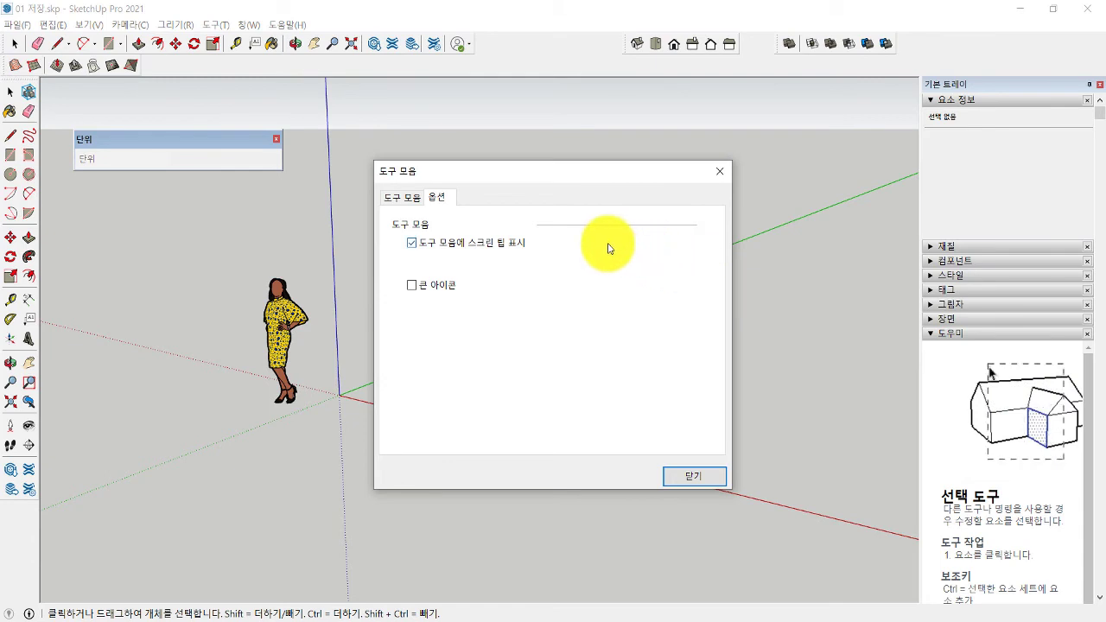
{"action": "left_click", "coordinate": [415, 288]}
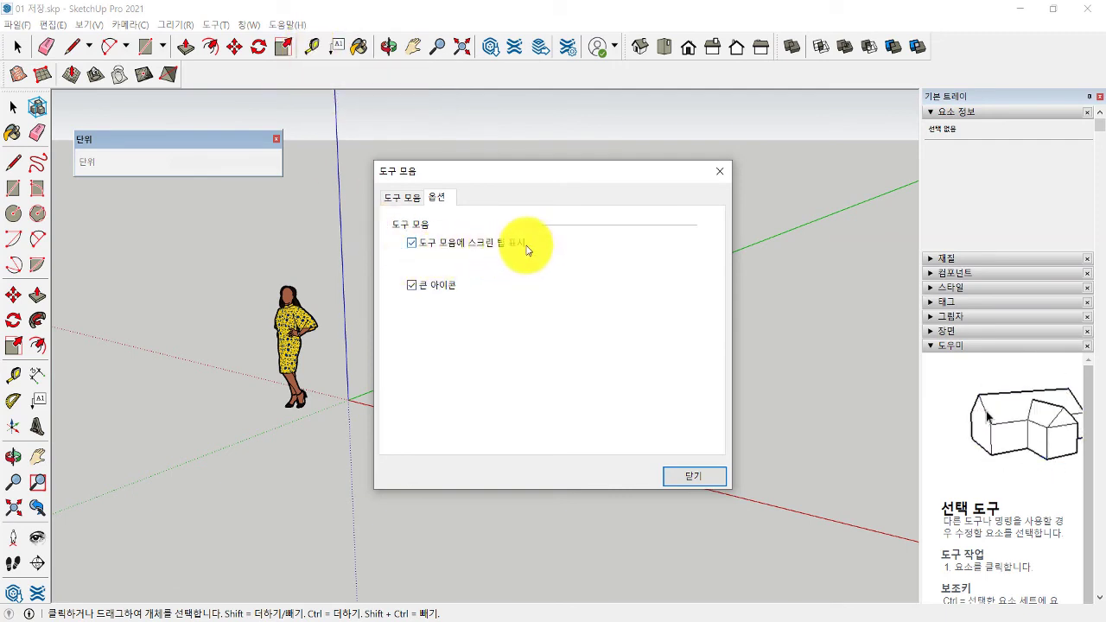
{"action": "left_click", "coordinate": [413, 245]}
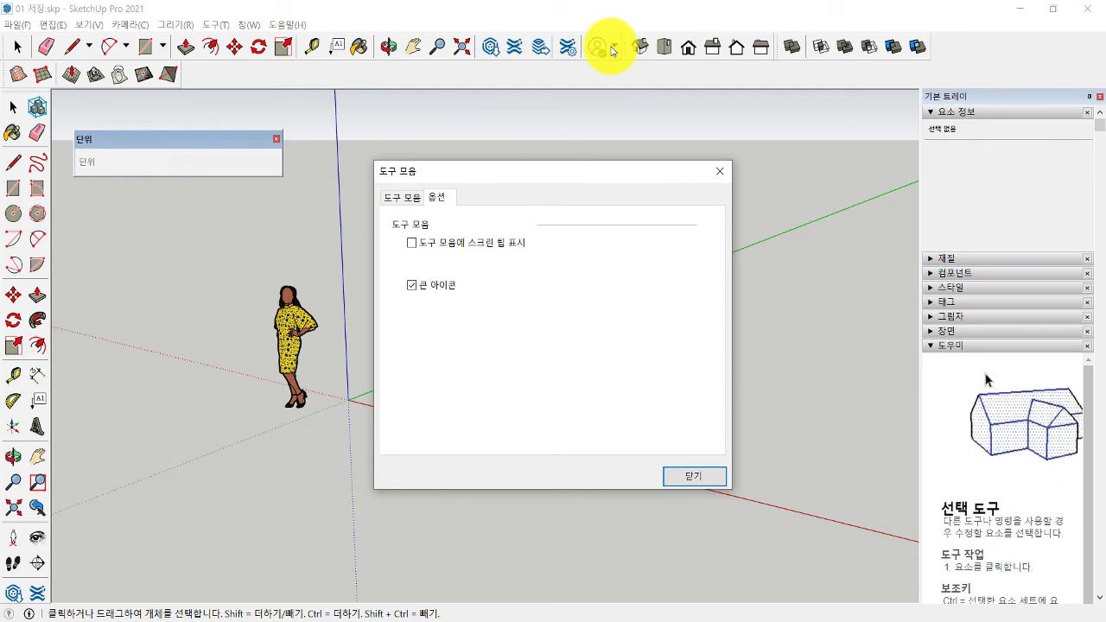
{"action": "left_click", "coordinate": [412, 245]}
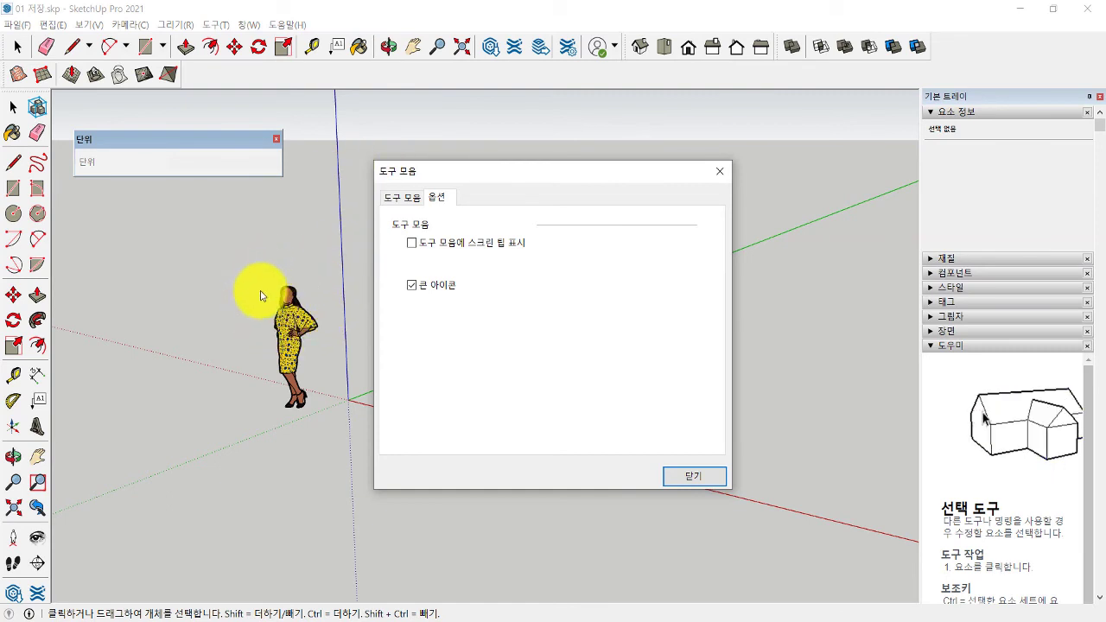
{"action": "left_click", "coordinate": [413, 244]}
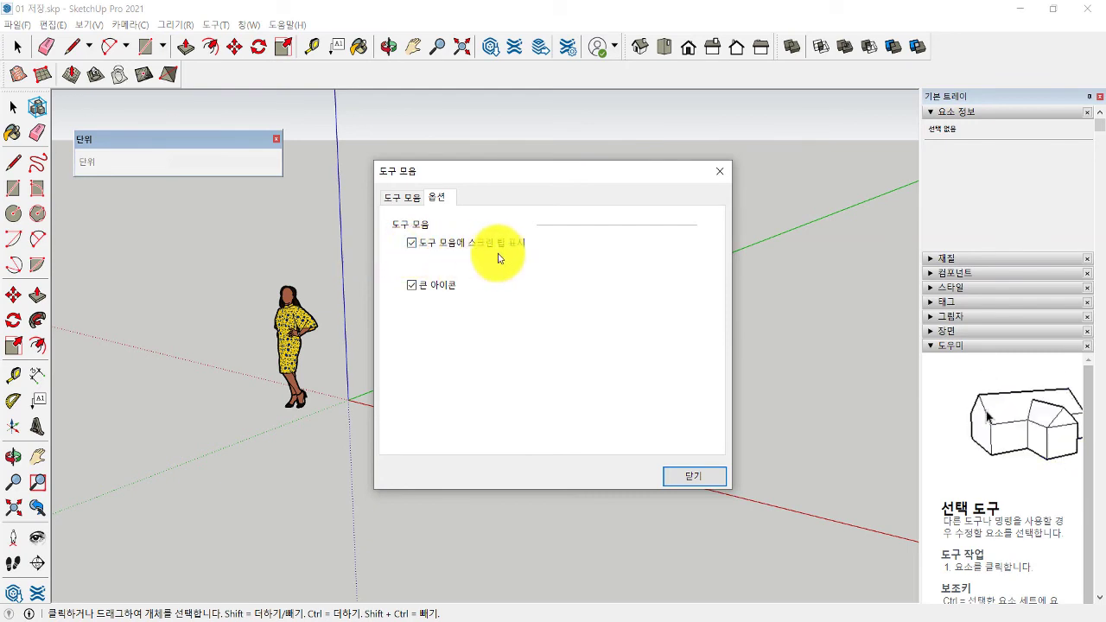
{"action": "left_click", "coordinate": [688, 476]}
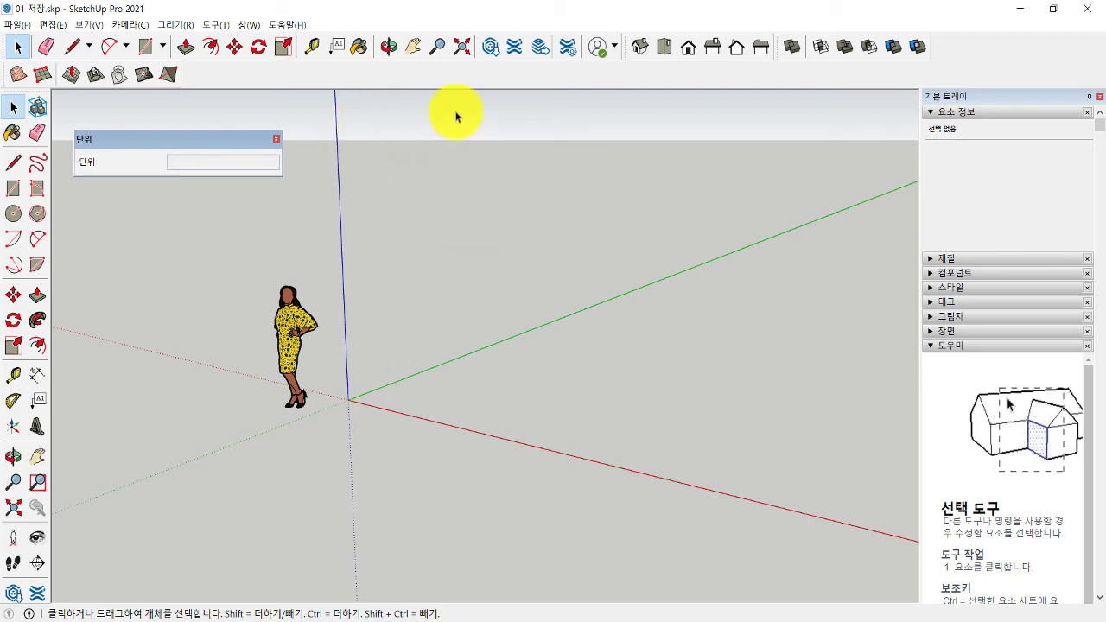
Step: Orbit the view until the horizon sits mid-screen behind the scale figure and axes
{"action": "mouse_move", "coordinate": [459, 321]}
{"action": "middle_mouse_down"}
{"action": "mouse_move", "coordinate": [459, 277]}
{"action": "mouse_move", "coordinate": [409, 195]}
{"action": "middle_mouse_up"}
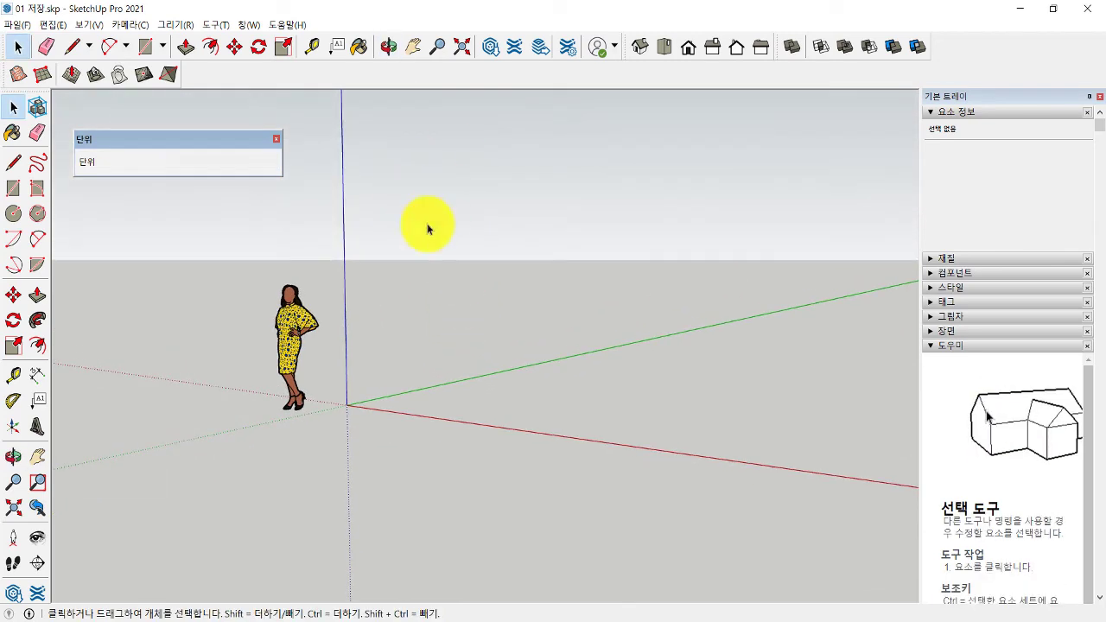
{"action": "mouse_move", "coordinate": [464, 367]}
{"action": "middle_mouse_down"}
{"action": "mouse_move", "coordinate": [479, 402]}
{"action": "mouse_move", "coordinate": [469, 321]}
{"action": "mouse_move", "coordinate": [476, 371]}
{"action": "middle_mouse_up"}
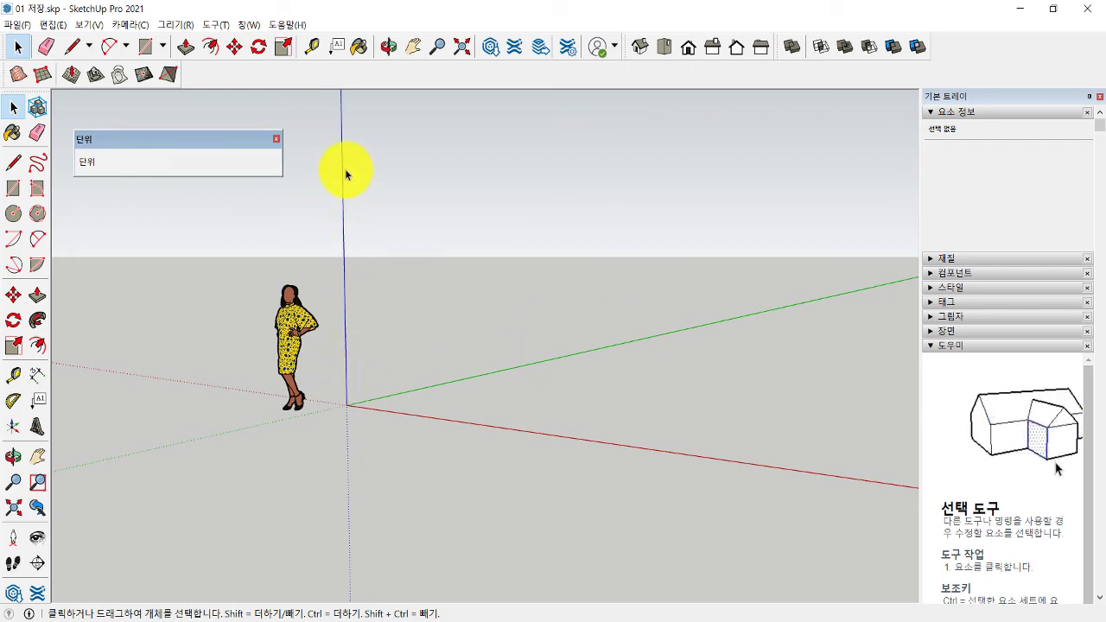
{"action": "middle_click_drag", "start_coordinate": [419, 330], "coordinate": [456, 382]}
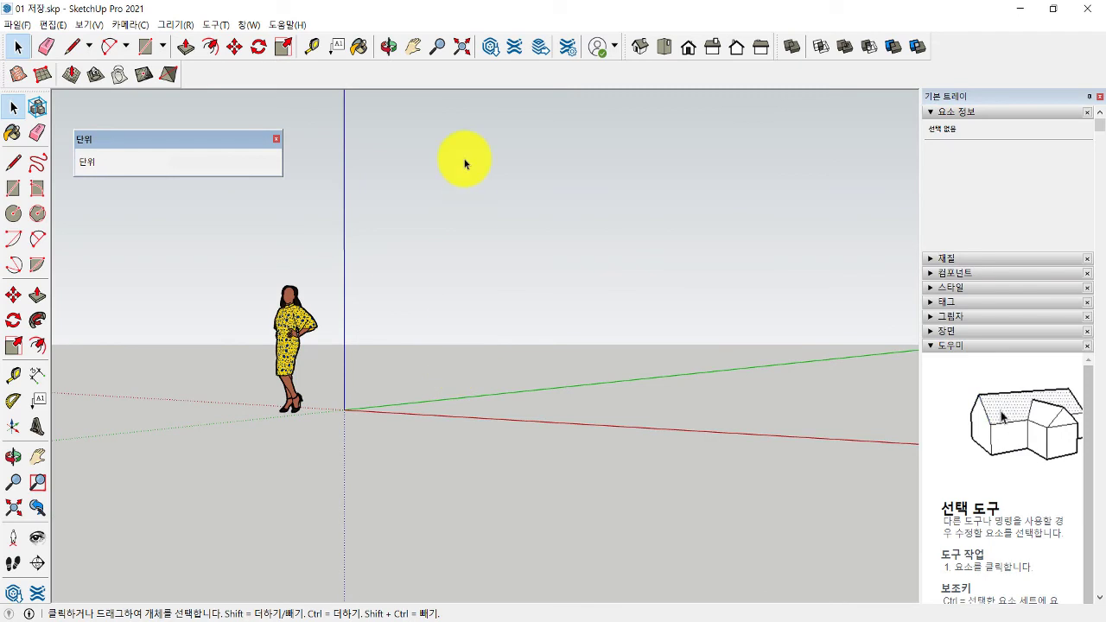
{"action": "middle_click_drag", "start_coordinate": [465, 164], "coordinate": [463, 202]}
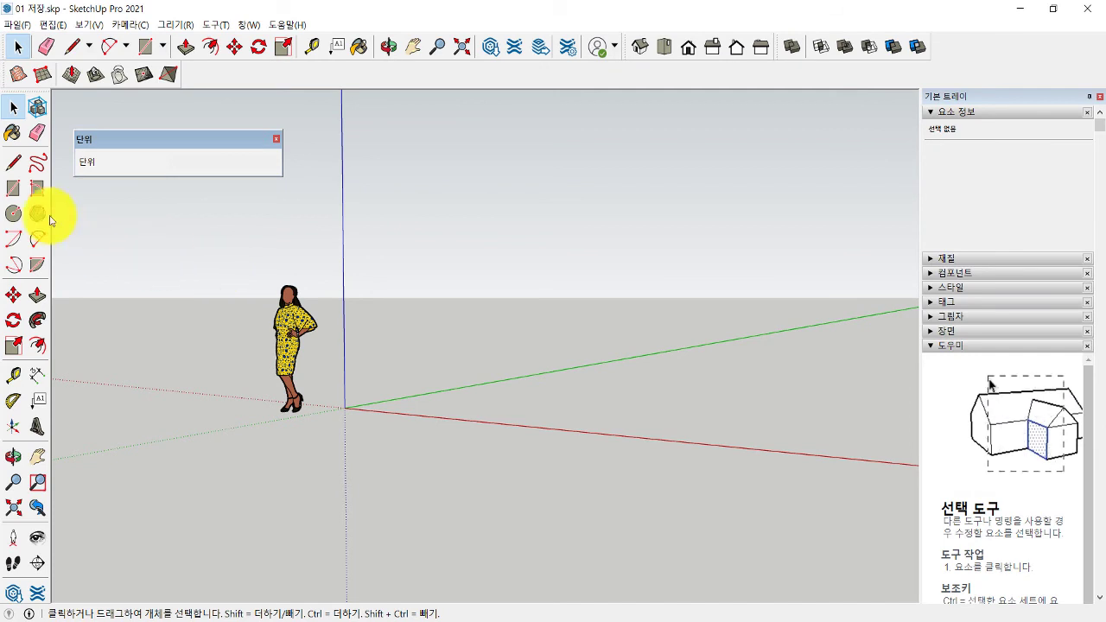
Step: Draw a rectangle on the ground beside the figure and push/pull it up into a box
{"action": "left_click", "coordinate": [12, 192]}
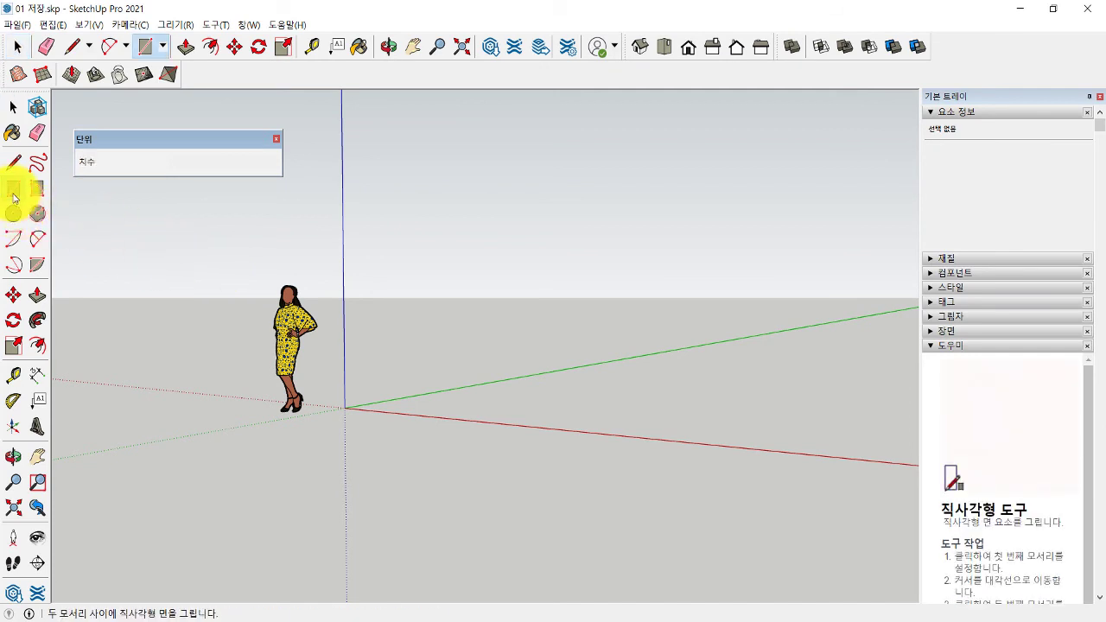
{"action": "left_click", "coordinate": [461, 407]}
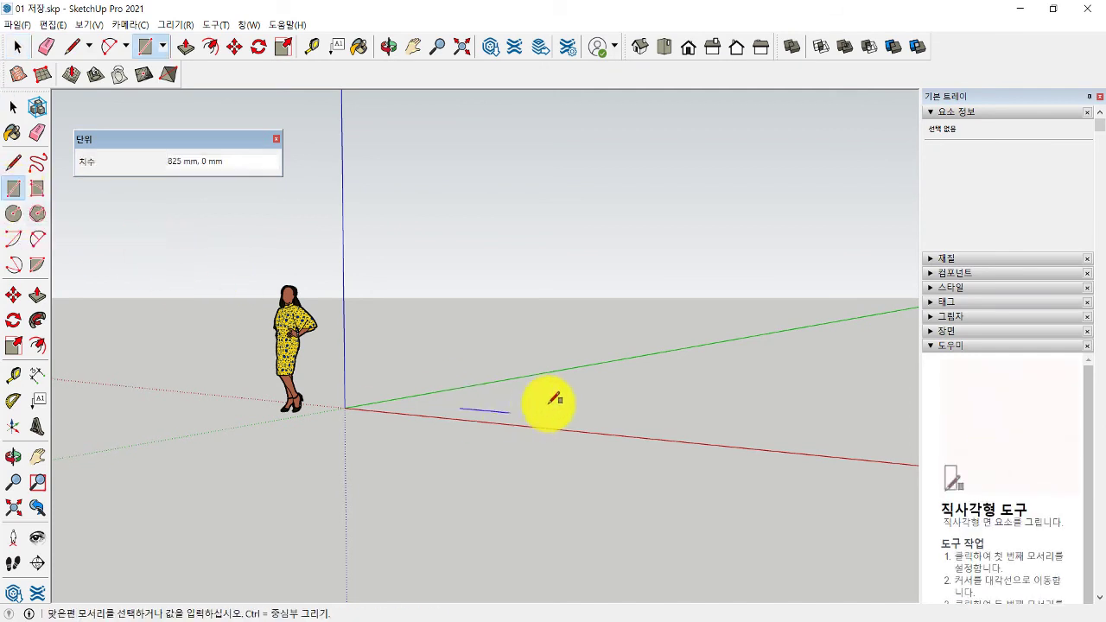
{"action": "left_click", "coordinate": [696, 388]}
{"action": "mouse_move", "coordinate": [571, 380]}
{"action": "middle_mouse_down"}
{"action": "mouse_move", "coordinate": [568, 444]}
{"action": "mouse_move", "coordinate": [558, 409]}
{"action": "middle_mouse_up"}
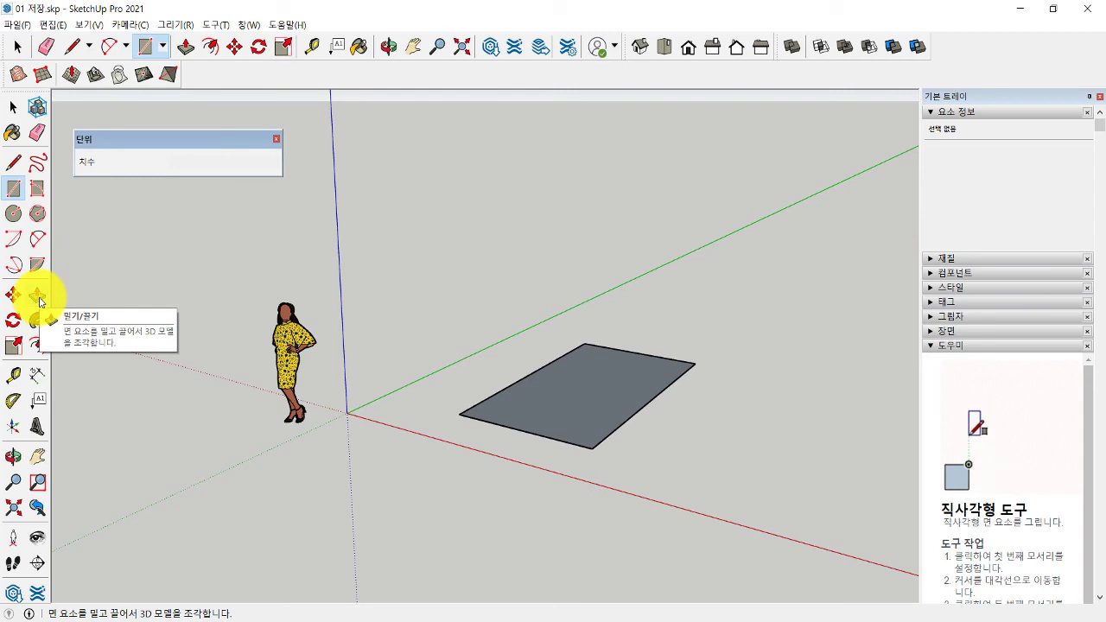
{"action": "left_click", "coordinate": [37, 296]}
{"action": "left_click", "coordinate": [553, 420]}
{"action": "mouse_move", "coordinate": [531, 248]}
{"action": "middle_mouse_down"}
{"action": "mouse_move", "coordinate": [499, 365]}
{"action": "mouse_move", "coordinate": [457, 289]}
{"action": "mouse_move", "coordinate": [476, 424]}
{"action": "mouse_move", "coordinate": [598, 424]}
{"action": "middle_mouse_up"}
{"action": "scroll", "coordinate": [371, 395], "scroll_direction": "down", "scroll_amount": 3}
{"action": "mouse_move", "coordinate": [388, 383]}
{"action": "middle_mouse_down"}
{"action": "mouse_move", "coordinate": [605, 440]}
{"action": "mouse_move", "coordinate": [698, 424]}
{"action": "middle_mouse_up"}
{"action": "left_click_drag", "start_coordinate": [689, 353], "coordinate": [691, 366]}
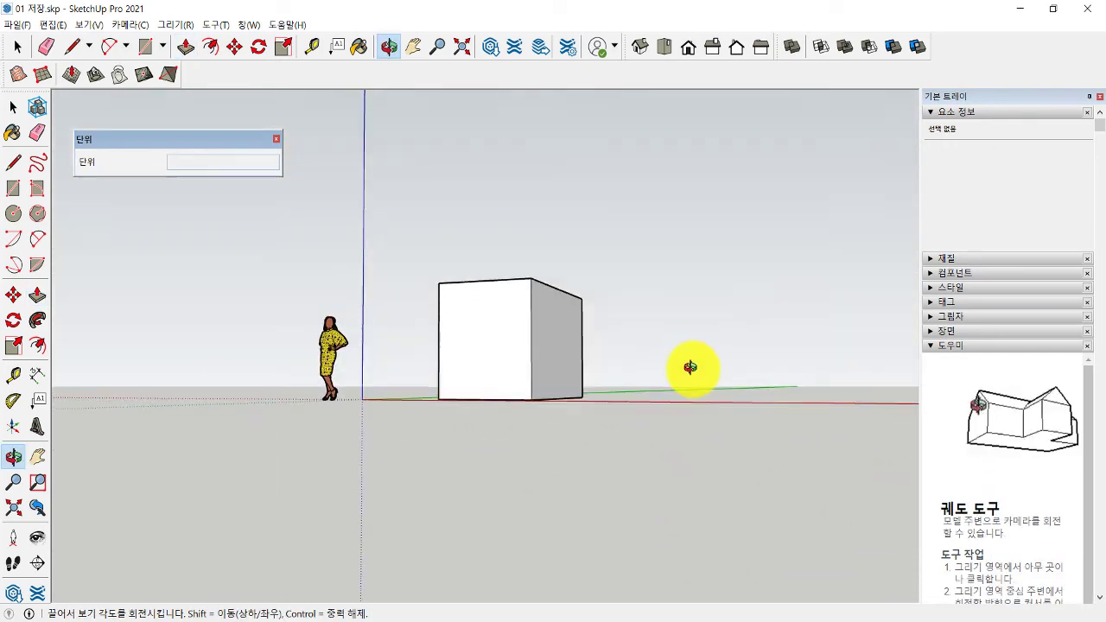
{"action": "key", "text": "p"}
Step: Draw an upright rectangle and push/pull it out into a second box
{"action": "left_click", "coordinate": [13, 188]}
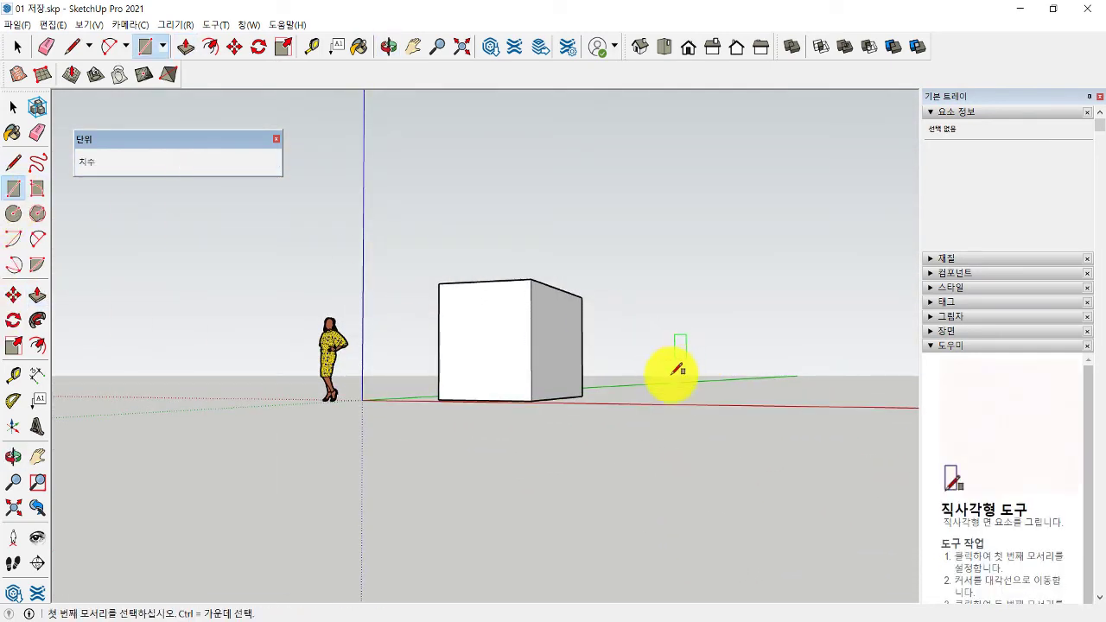
{"action": "left_click", "coordinate": [649, 396]}
{"action": "left_click", "coordinate": [812, 271]}
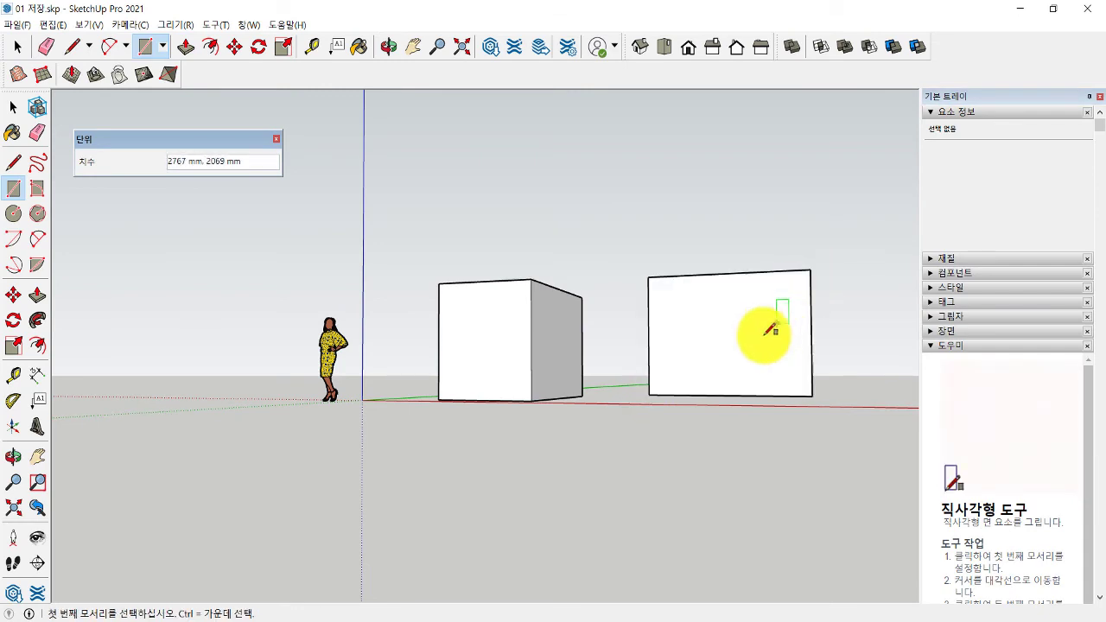
{"action": "middle_click_drag", "start_coordinate": [766, 333], "coordinate": [519, 375]}
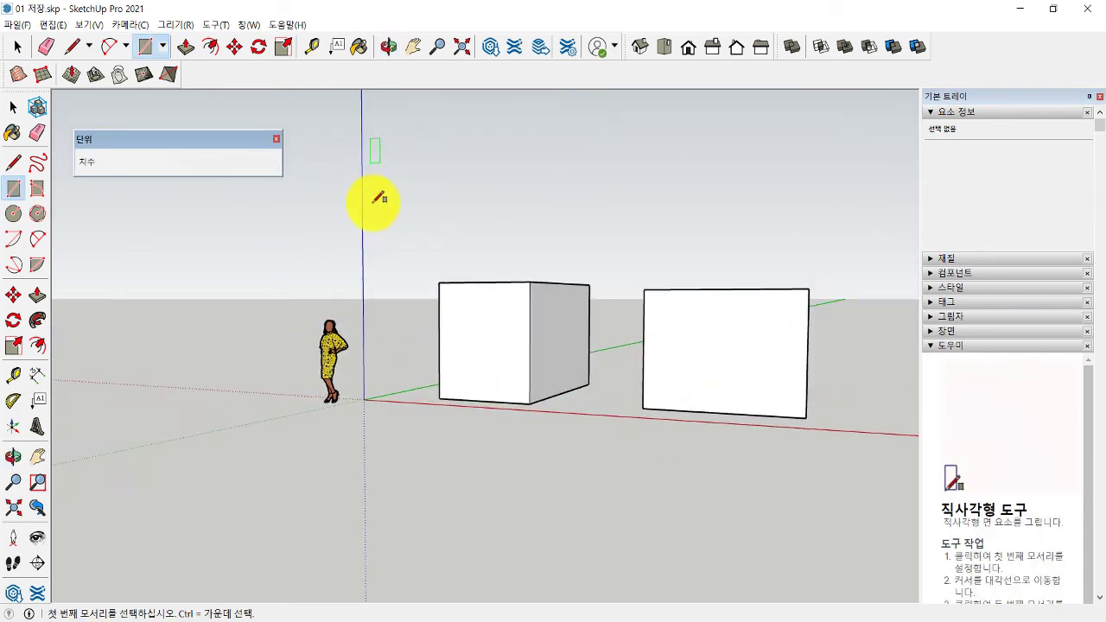
{"action": "middle_click_drag", "start_coordinate": [593, 336], "coordinate": [440, 403]}
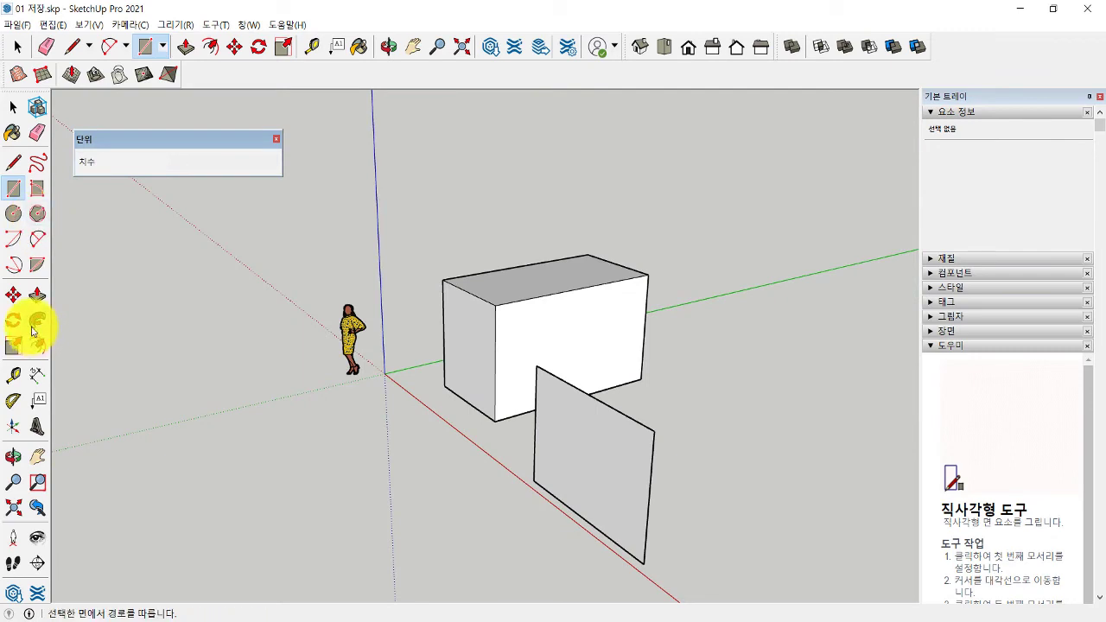
{"action": "left_click", "coordinate": [39, 294]}
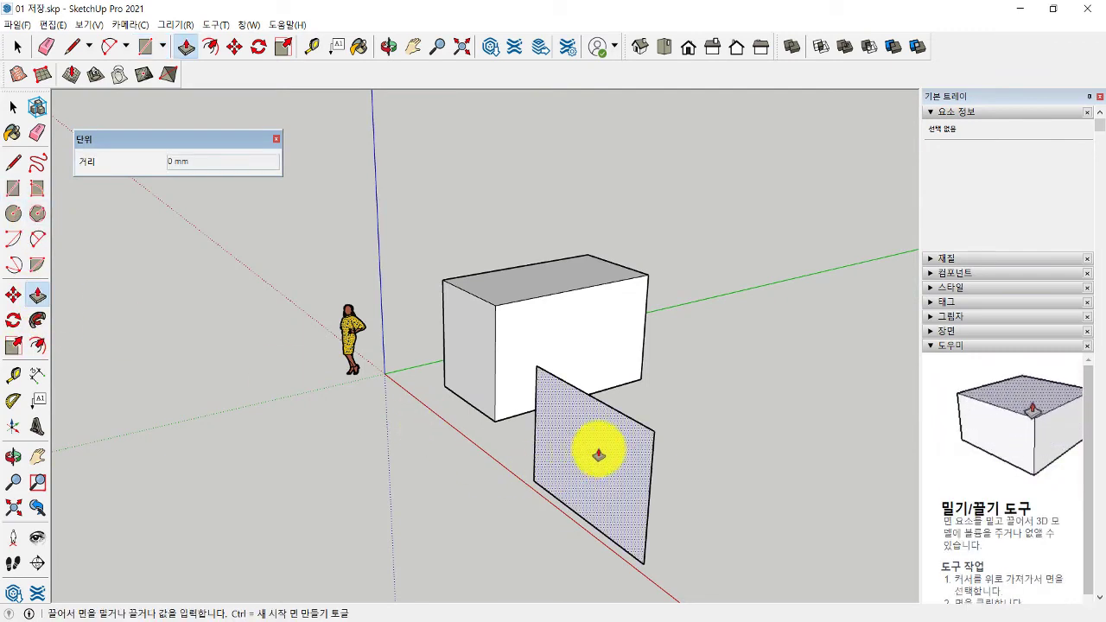
{"action": "left_click_drag", "start_coordinate": [598, 455], "coordinate": [753, 388]}
{"action": "mouse_move", "coordinate": [366, 469]}
{"action": "middle_mouse_down"}
{"action": "mouse_move", "coordinate": [666, 409]}
{"action": "mouse_move", "coordinate": [526, 452]}
{"action": "middle_mouse_up"}
{"action": "mouse_move", "coordinate": [489, 366]}
{"action": "middle_mouse_down"}
{"action": "mouse_move", "coordinate": [424, 425]}
{"action": "mouse_move", "coordinate": [595, 427]}
{"action": "mouse_move", "coordinate": [645, 403]}
{"action": "middle_mouse_up"}
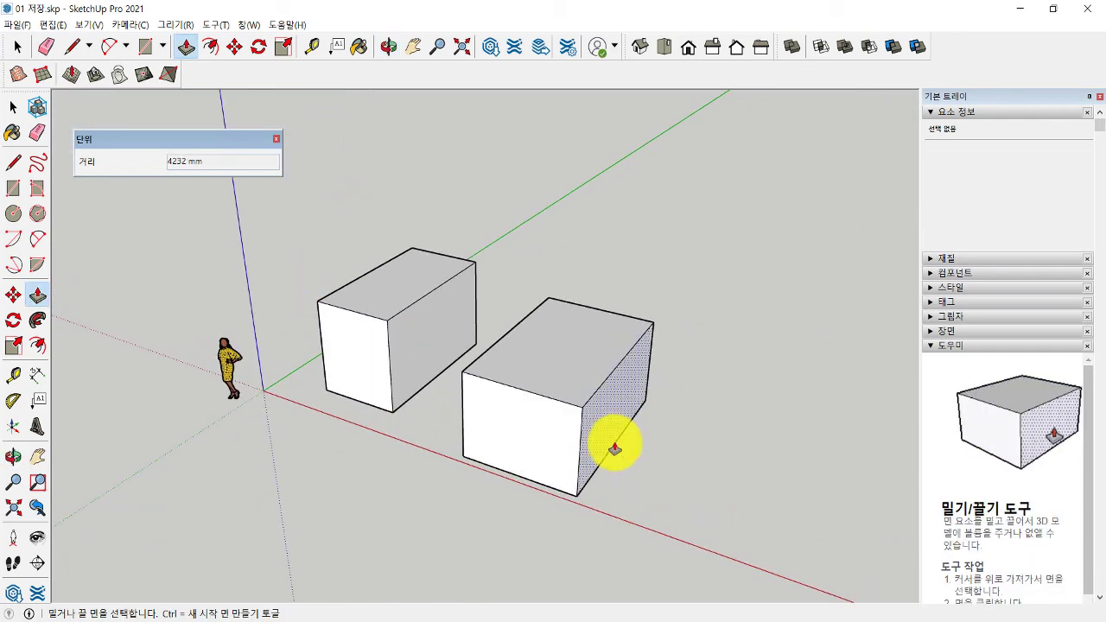
{"action": "left_click", "coordinate": [546, 432]}
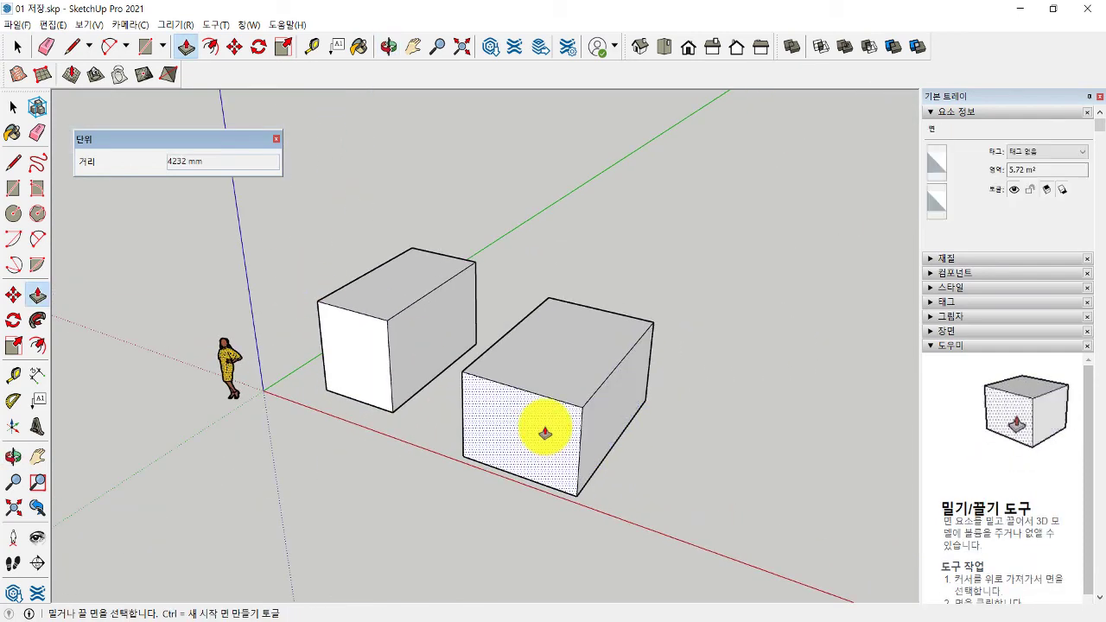
{"action": "left_click", "coordinate": [13, 106]}
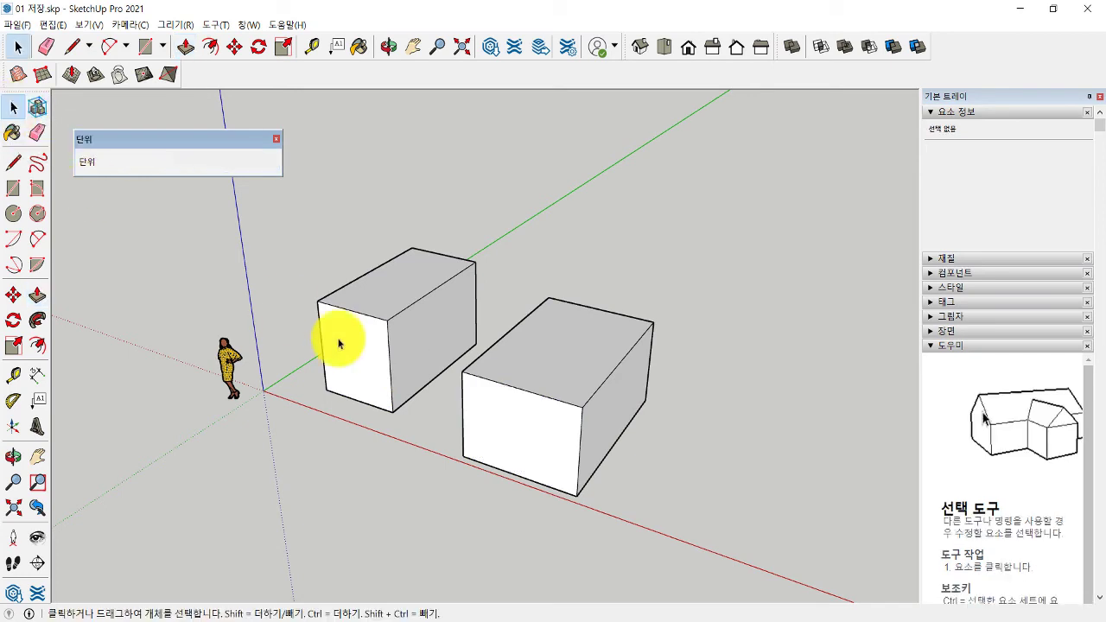
Step: Delete the two boxes, then orbit and zoom the view around the figure
{"action": "left_click_drag", "start_coordinate": [279, 206], "coordinate": [683, 521]}
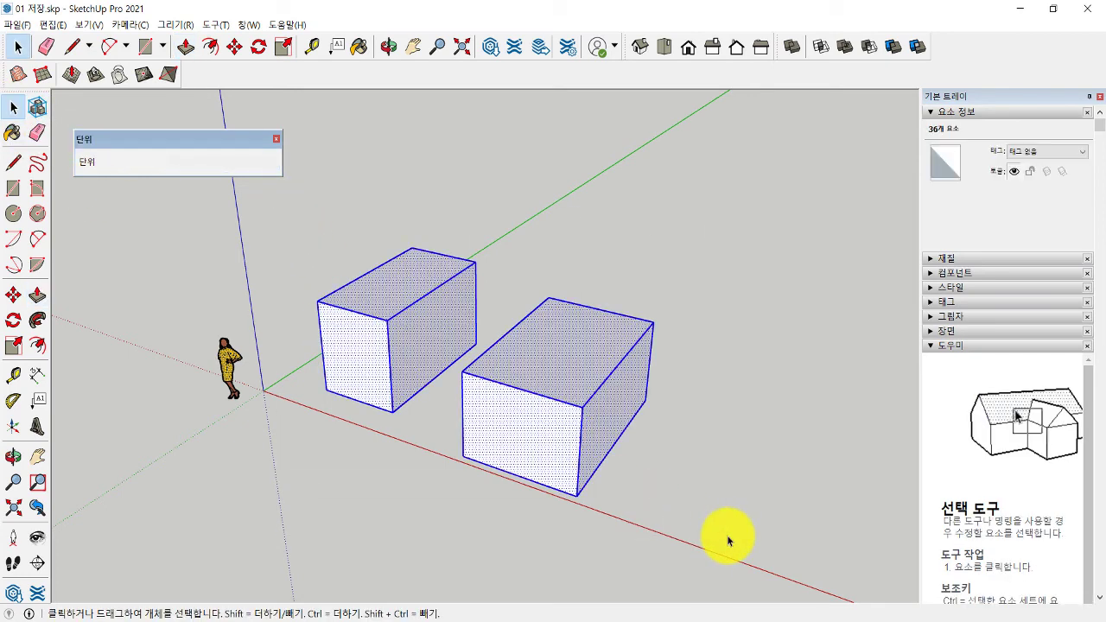
{"action": "key", "text": "Delete"}
{"action": "mouse_move", "coordinate": [435, 484]}
{"action": "middle_mouse_down"}
{"action": "mouse_move", "coordinate": [467, 410]}
{"action": "mouse_move", "coordinate": [333, 432]}
{"action": "mouse_move", "coordinate": [357, 390]}
{"action": "middle_mouse_up"}
{"action": "mouse_move", "coordinate": [303, 457]}
{"action": "middle_mouse_down"}
{"action": "mouse_move", "coordinate": [313, 389]}
{"action": "mouse_move", "coordinate": [303, 365]}
{"action": "middle_mouse_up"}
{"action": "scroll", "coordinate": [185, 378], "scroll_direction": "up", "scroll_amount": 1}
{"action": "scroll", "coordinate": [185, 378], "scroll_direction": "up", "scroll_amount": 2}
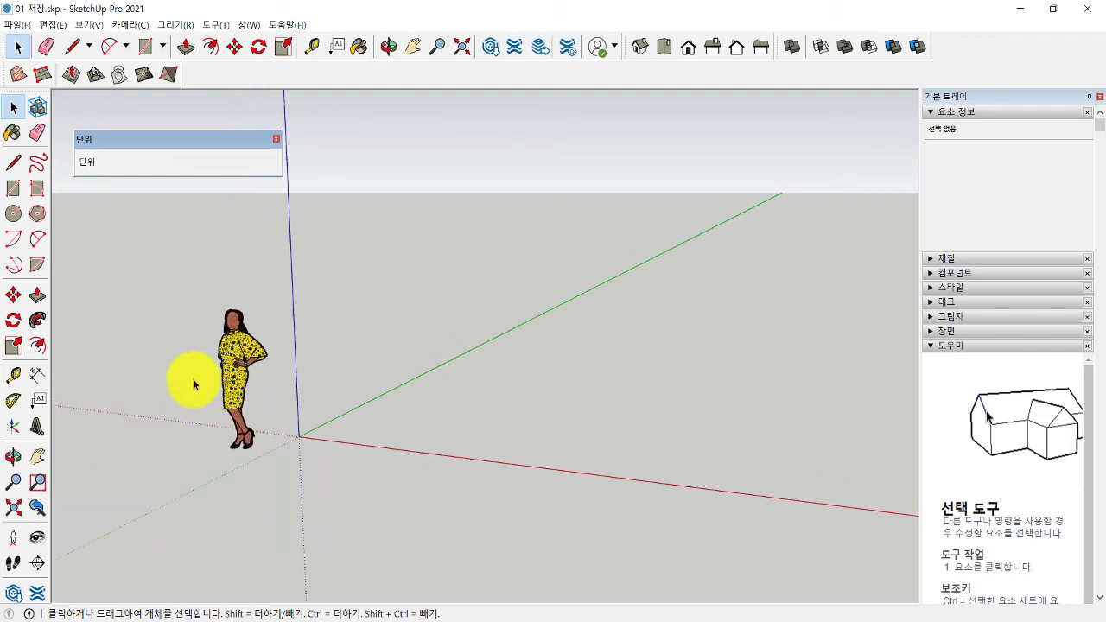
{"action": "scroll", "coordinate": [207, 393], "scroll_direction": "up", "scroll_amount": 2}
{"action": "scroll", "coordinate": [225, 407], "scroll_direction": "up", "scroll_amount": 2}
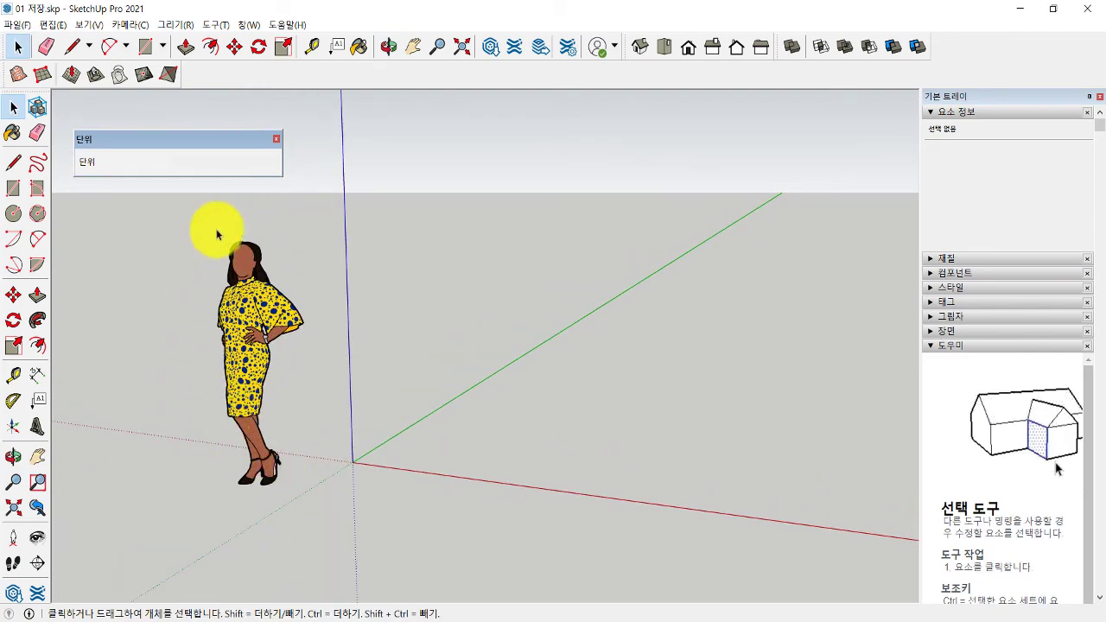
{"action": "mouse_move", "coordinate": [328, 456]}
{"action": "middle_mouse_down"}
{"action": "mouse_move", "coordinate": [286, 371]}
{"action": "mouse_move", "coordinate": [314, 462]}
{"action": "middle_mouse_up"}
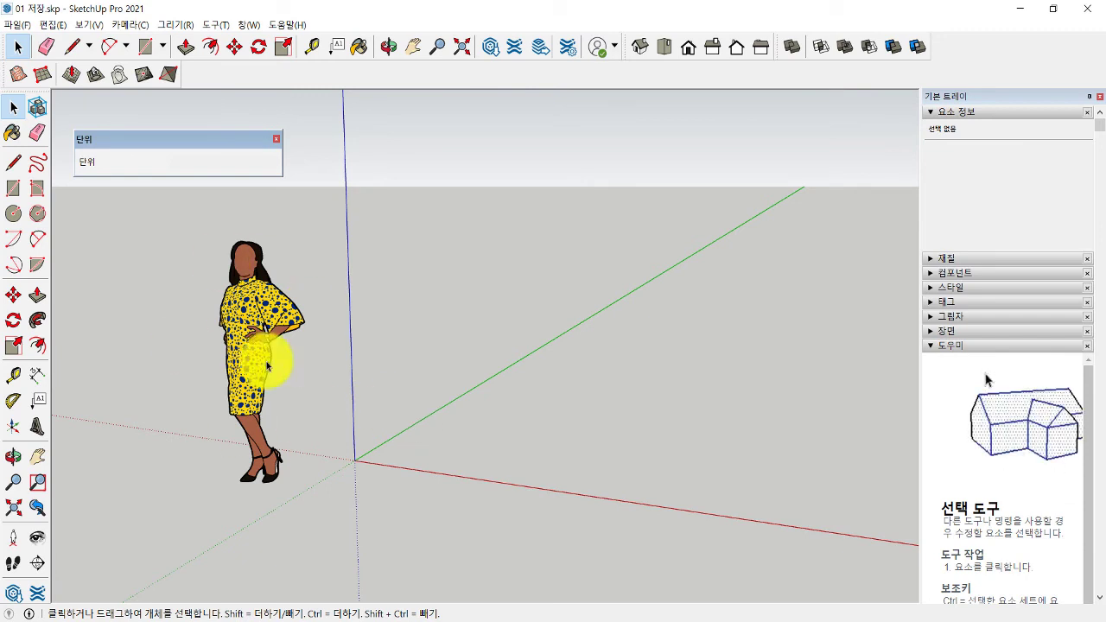
Step: Deselect the figure and collapse the Entity Info and Instructor panels in the Default Tray
{"action": "left_click", "coordinate": [250, 317]}
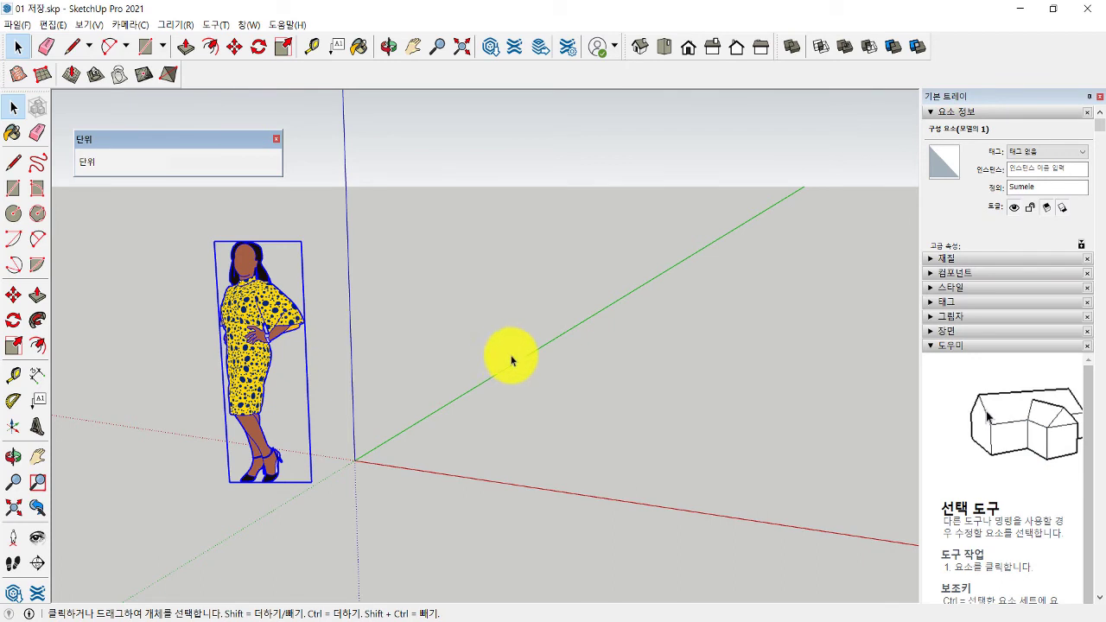
{"action": "left_click", "coordinate": [507, 367]}
{"action": "middle_click_drag", "start_coordinate": [482, 376], "coordinate": [648, 365]}
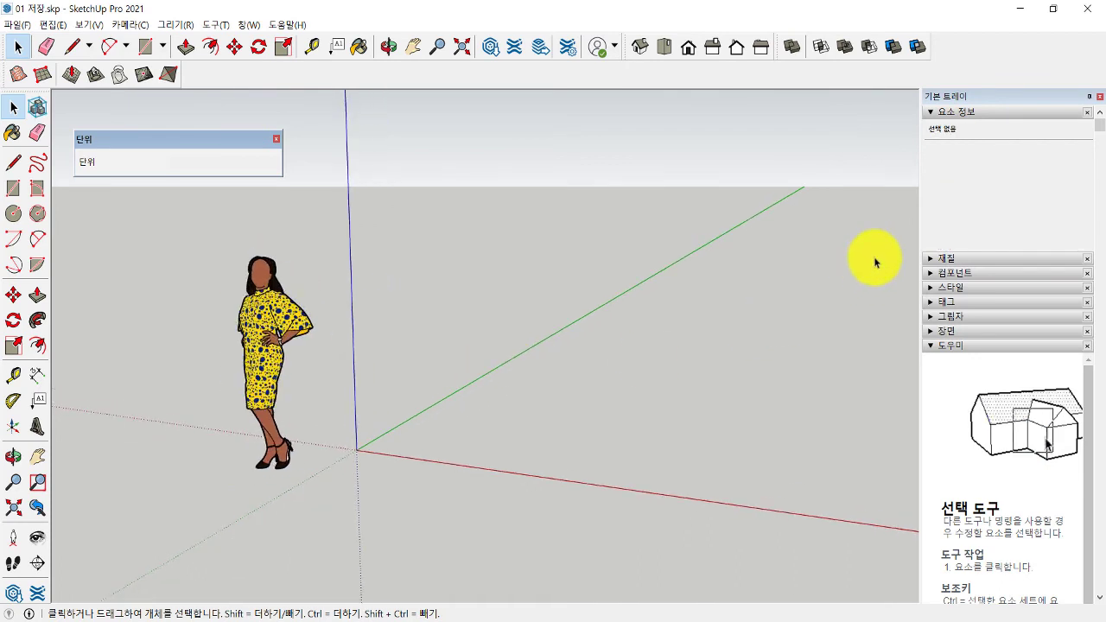
{"action": "left_click", "coordinate": [956, 112]}
{"action": "left_click", "coordinate": [942, 215]}
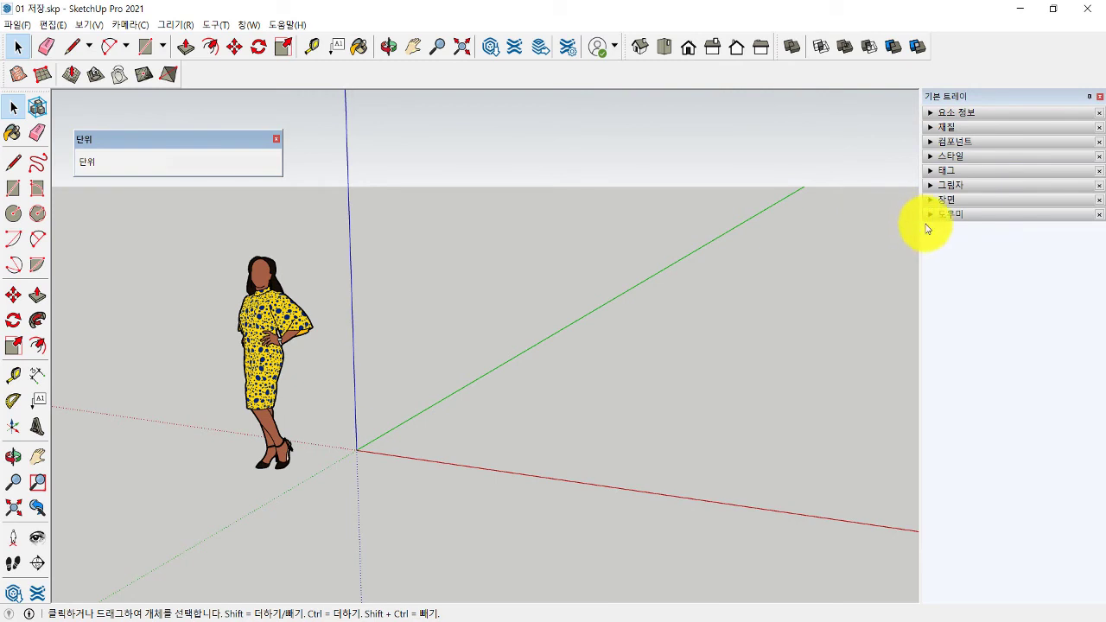
Step: Close the Instructor panel, then briefly expand and collapse Entity Info and Materials
{"action": "left_click", "coordinate": [1098, 220]}
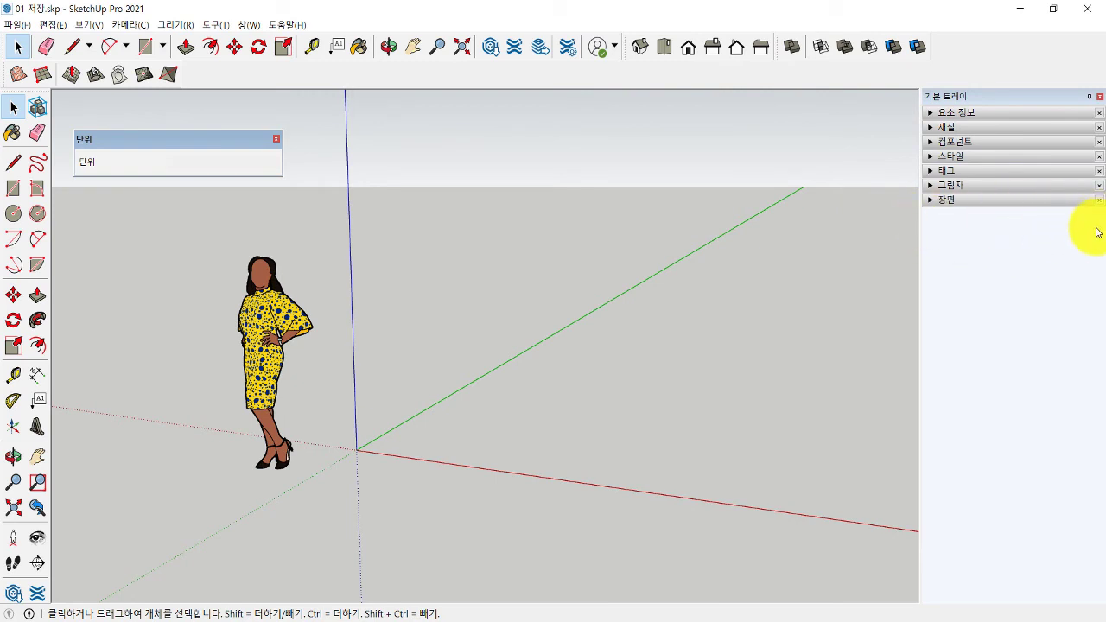
{"action": "left_click", "coordinate": [931, 114]}
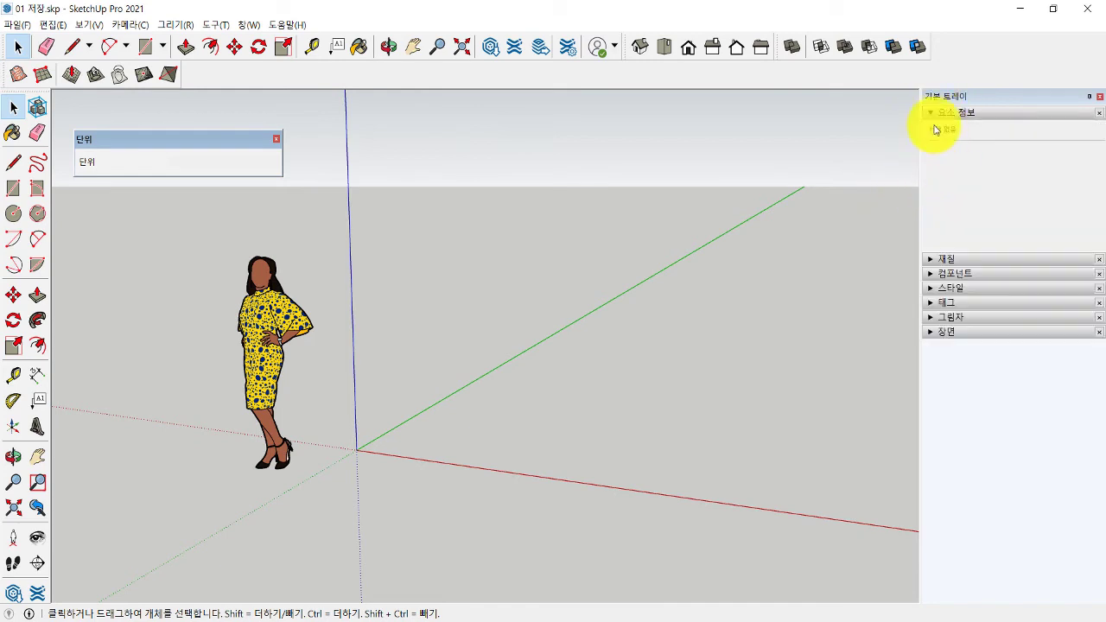
{"action": "left_click", "coordinate": [933, 115]}
{"action": "left_click", "coordinate": [934, 130]}
{"action": "left_click", "coordinate": [936, 131]}
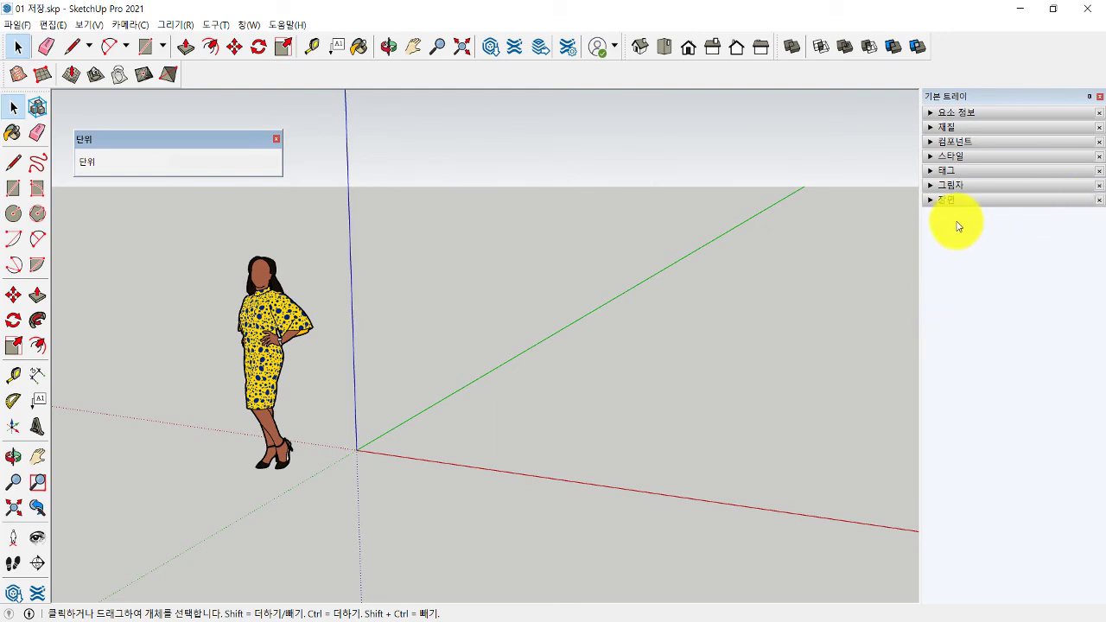
Step: Preview the Entity Info, Materials and Components panels, leaving them all collapsed
{"action": "left_click", "coordinate": [951, 113]}
{"action": "left_click", "coordinate": [951, 117]}
{"action": "left_click", "coordinate": [949, 128]}
{"action": "left_click", "coordinate": [952, 130]}
{"action": "left_click", "coordinate": [948, 143]}
{"action": "left_click", "coordinate": [952, 144]}
Step: Look through the Window and Help menus for tray options
{"action": "left_click", "coordinate": [249, 25]}
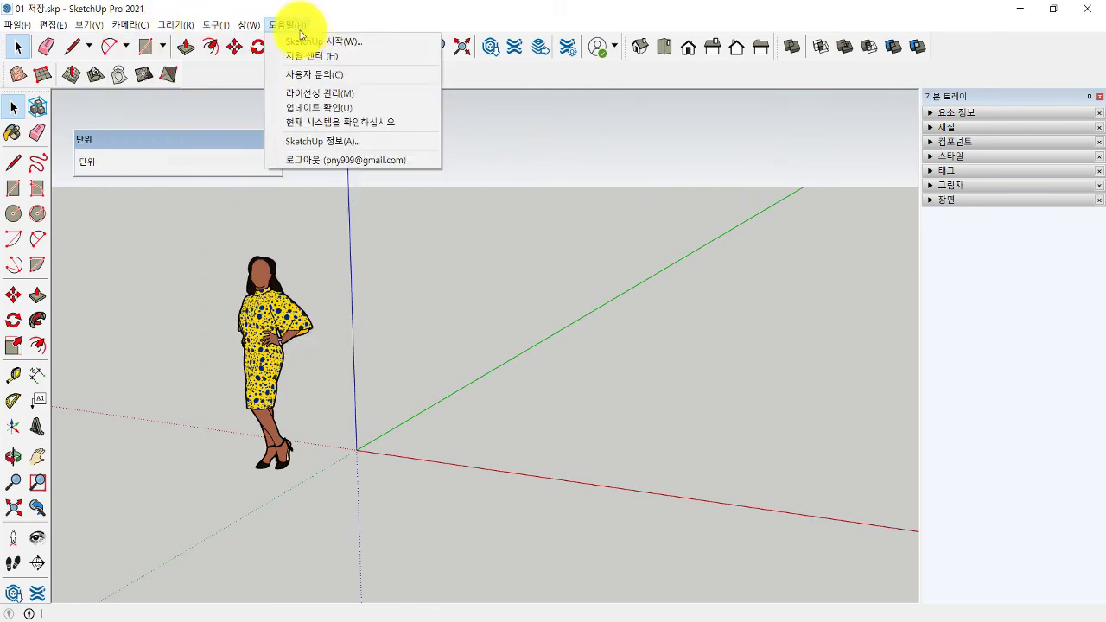
{"action": "left_click", "coordinate": [356, 24]}
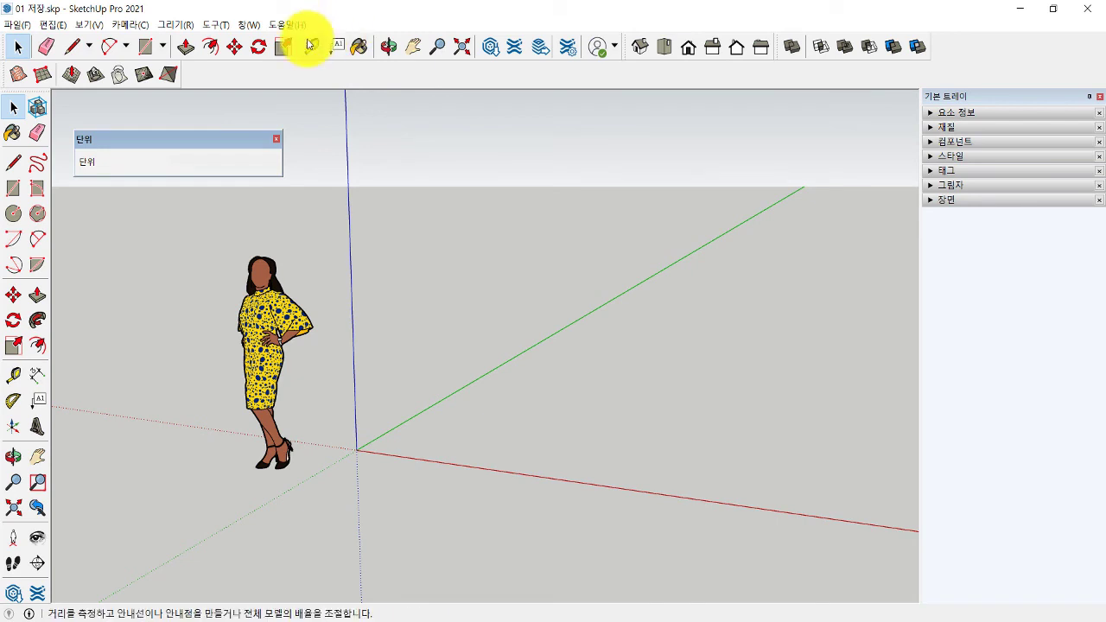
{"action": "left_click", "coordinate": [249, 27]}
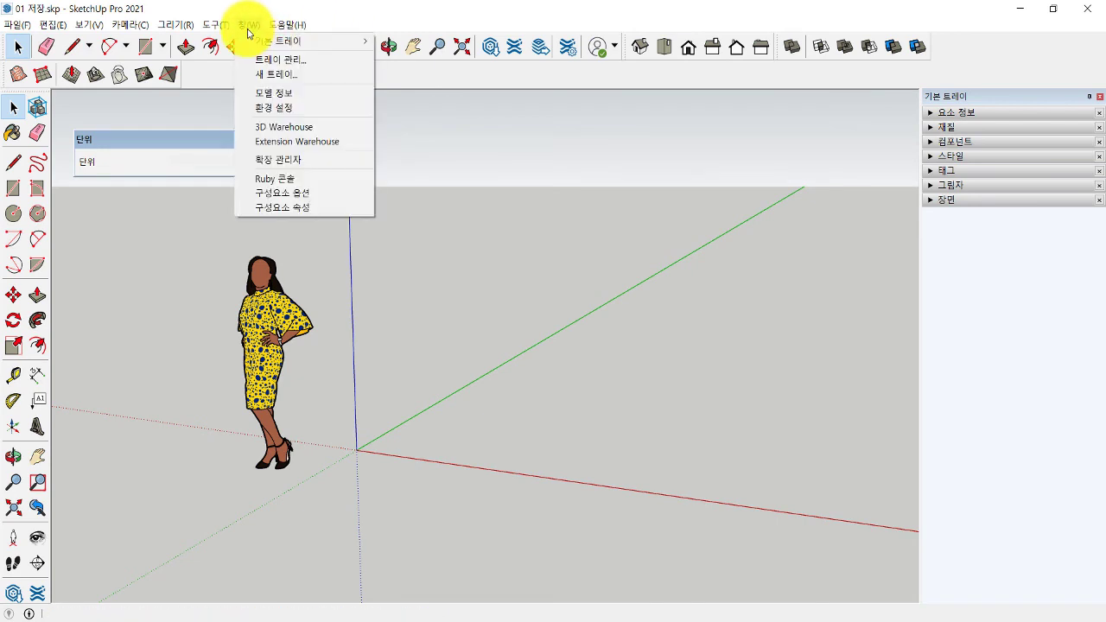
{"action": "mouse_move", "coordinate": [294, 40]}
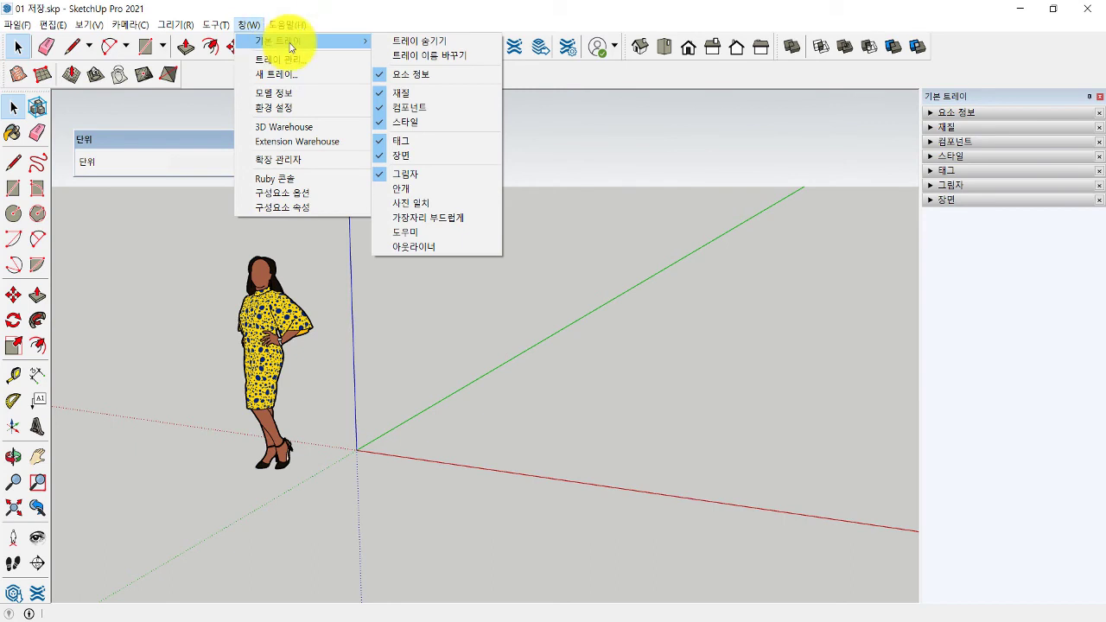
Step: Add the Fog and Outliner panels to the Default Tray, collapsing each one
{"action": "left_click", "coordinate": [381, 194]}
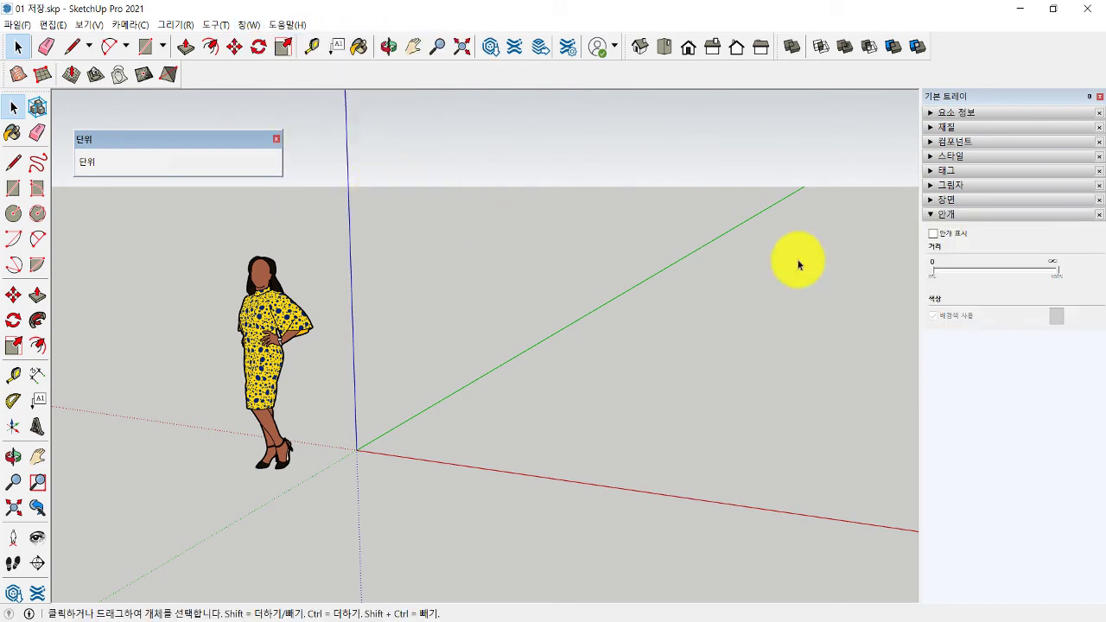
{"action": "left_click", "coordinate": [944, 216]}
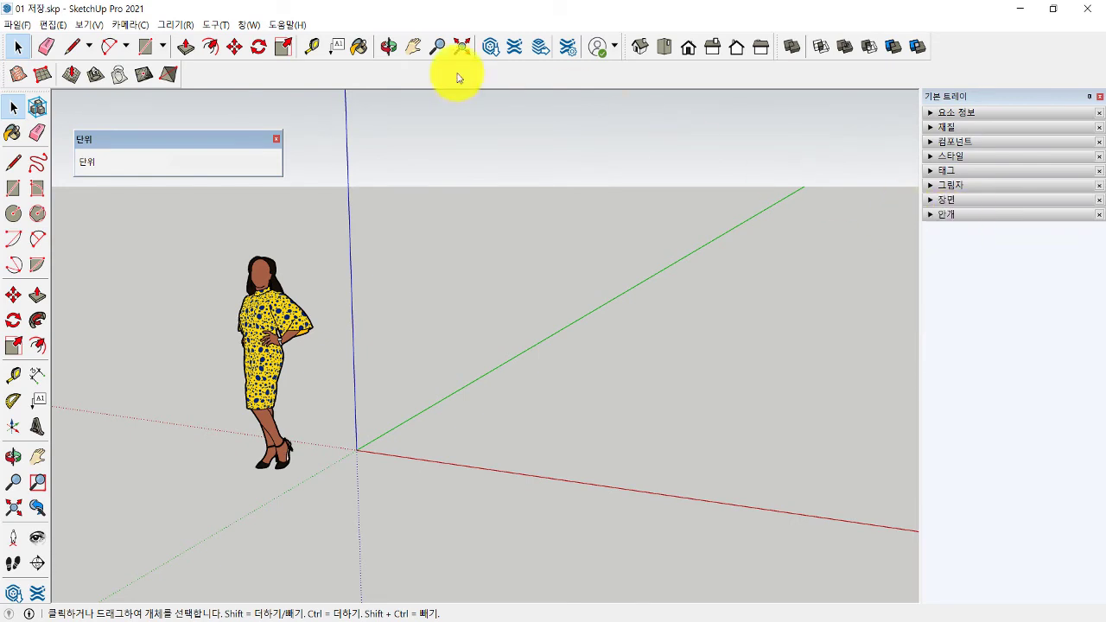
{"action": "left_click", "coordinate": [249, 24]}
{"action": "mouse_move", "coordinate": [302, 41]}
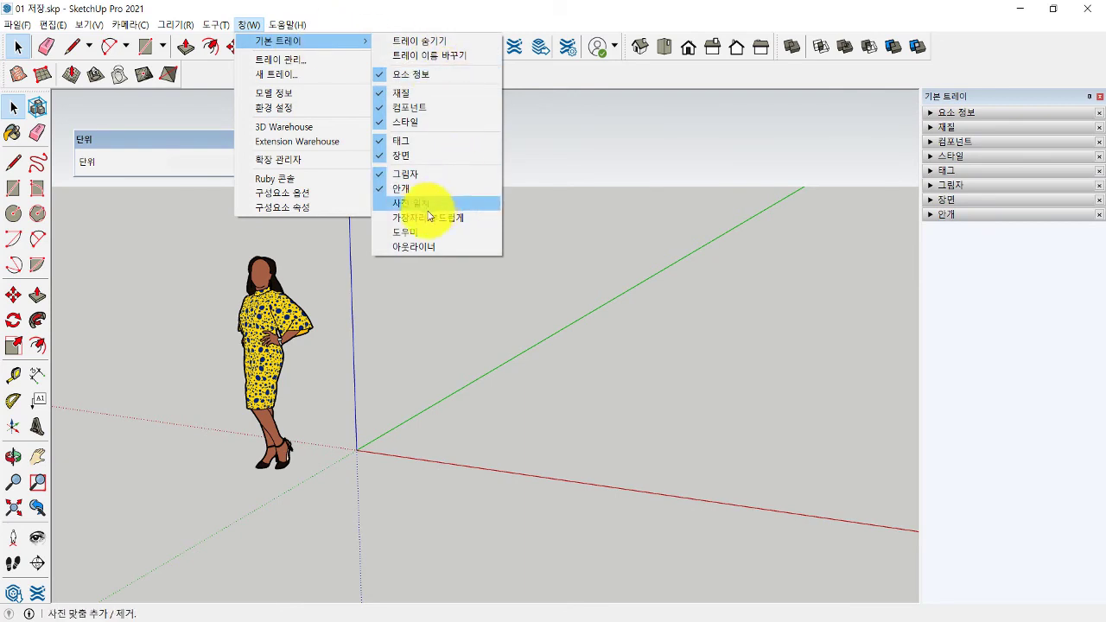
{"action": "left_click", "coordinate": [426, 247]}
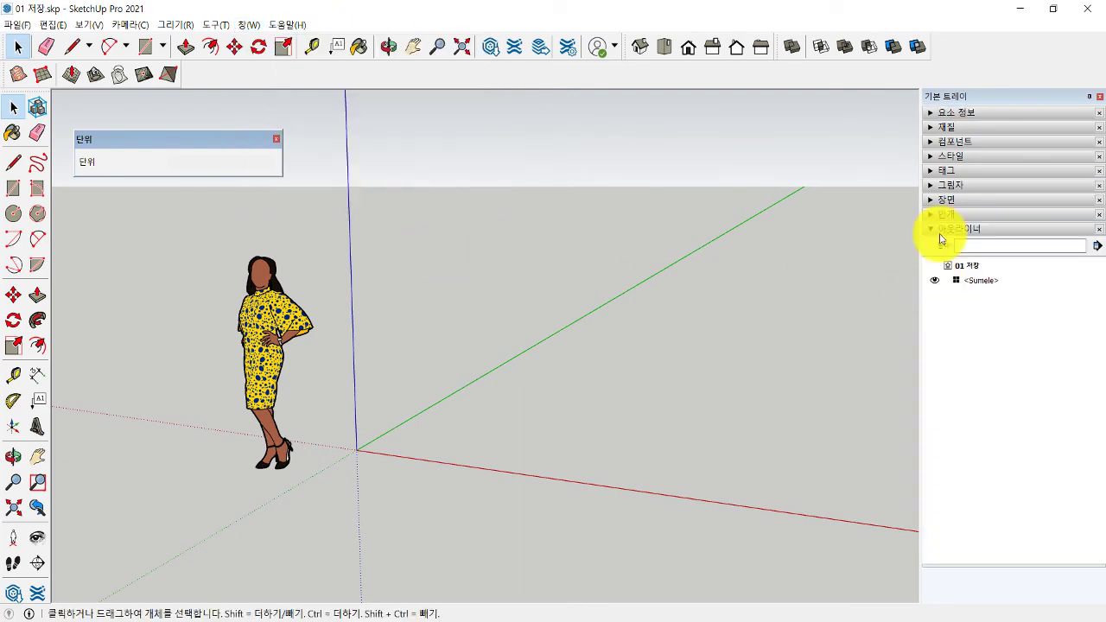
{"action": "left_click", "coordinate": [942, 229]}
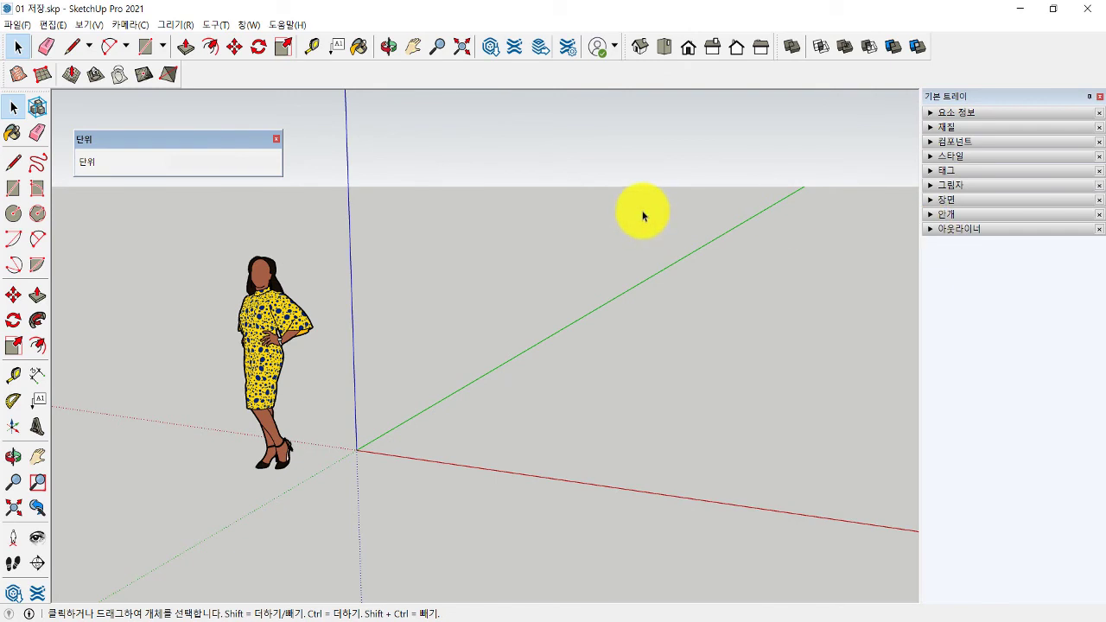
{"action": "left_click", "coordinate": [249, 24]}
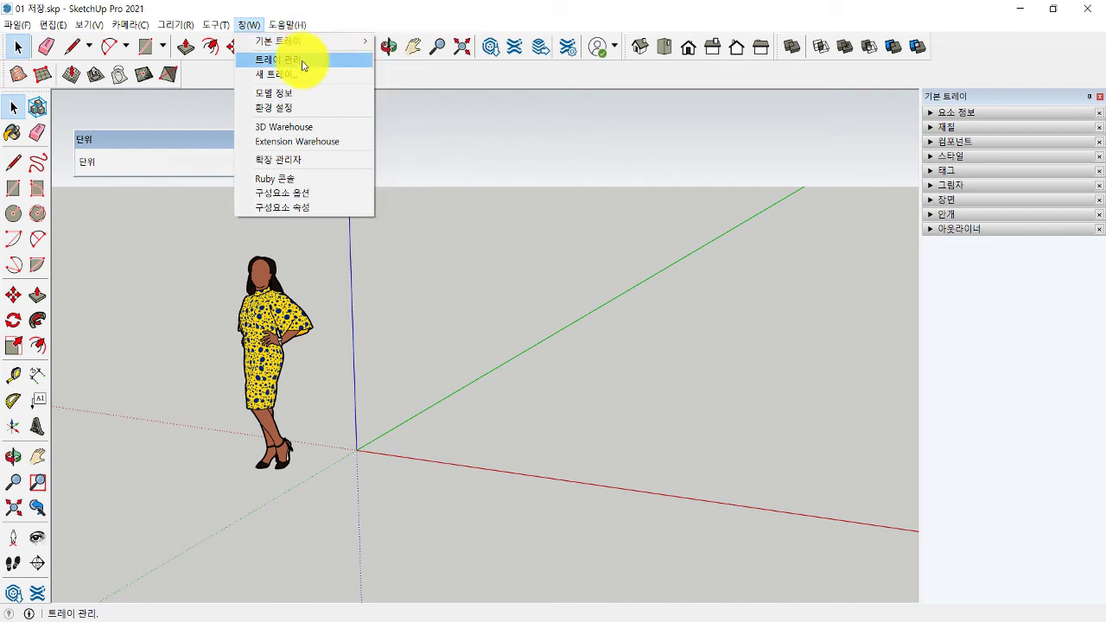
{"action": "left_click", "coordinate": [299, 60]}
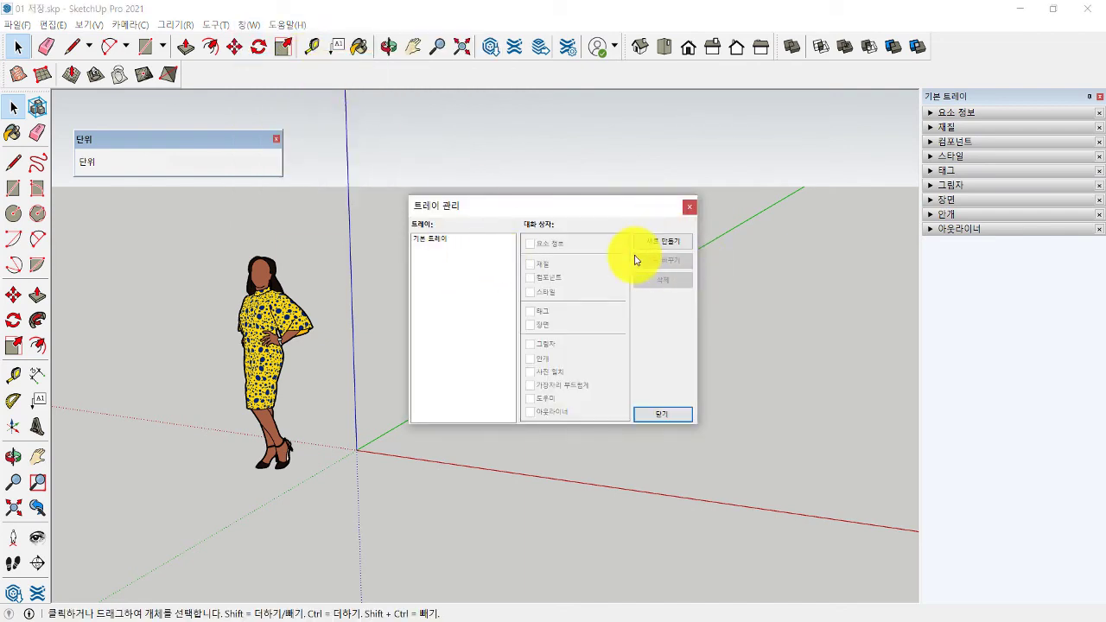
{"action": "left_click", "coordinate": [664, 416]}
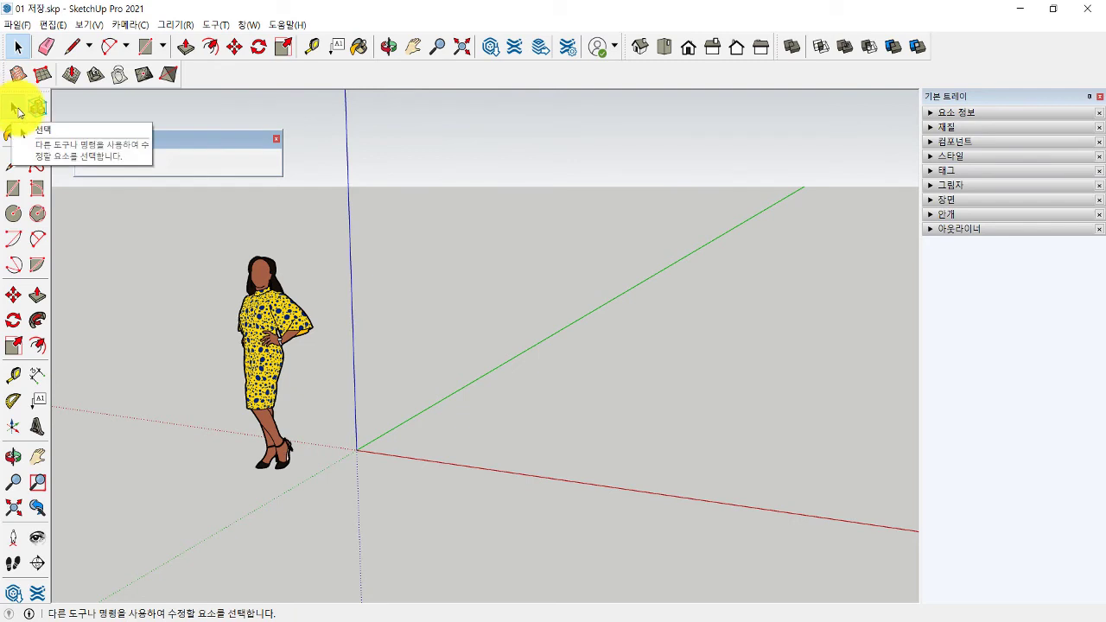
Step: Pick the Select tool, then activate the Rectangle tool from the left toolbar
{"action": "left_click", "coordinate": [14, 109]}
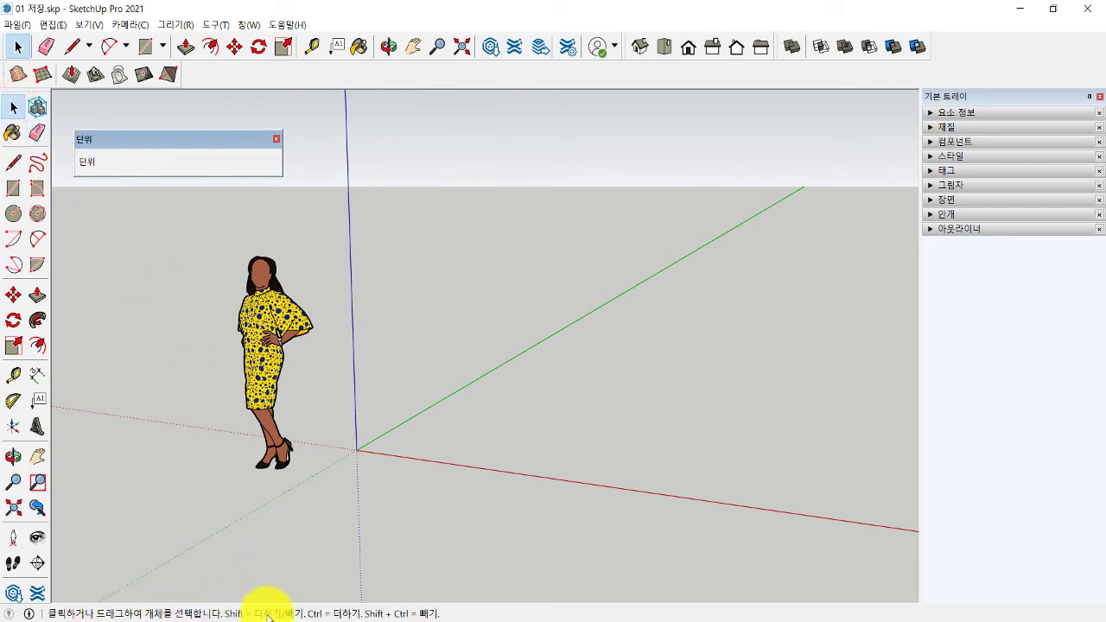
{"action": "left_click", "coordinate": [14, 188]}
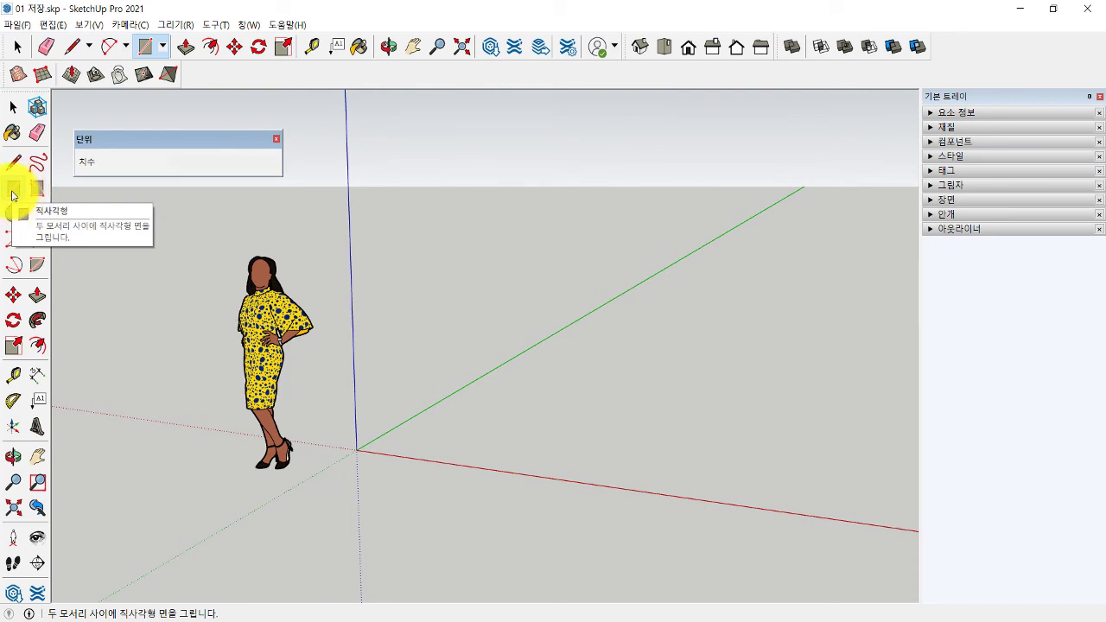
{"action": "left_click", "coordinate": [13, 194]}
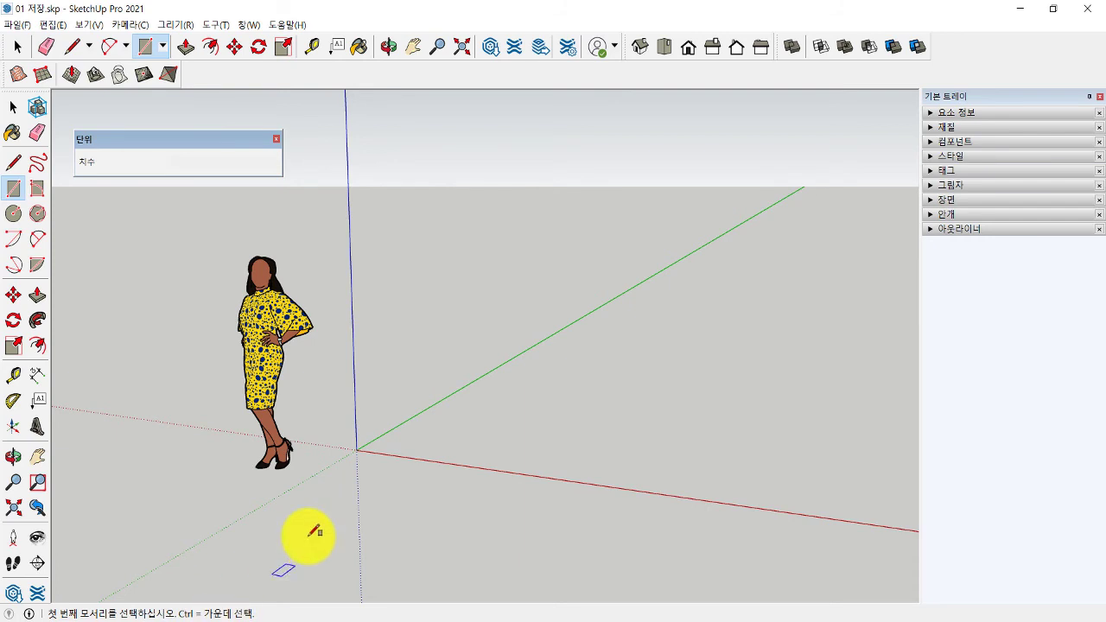
Step: Draw a first rectangle on the ground near the origin and orbit to view it
{"action": "left_click", "coordinate": [407, 442]}
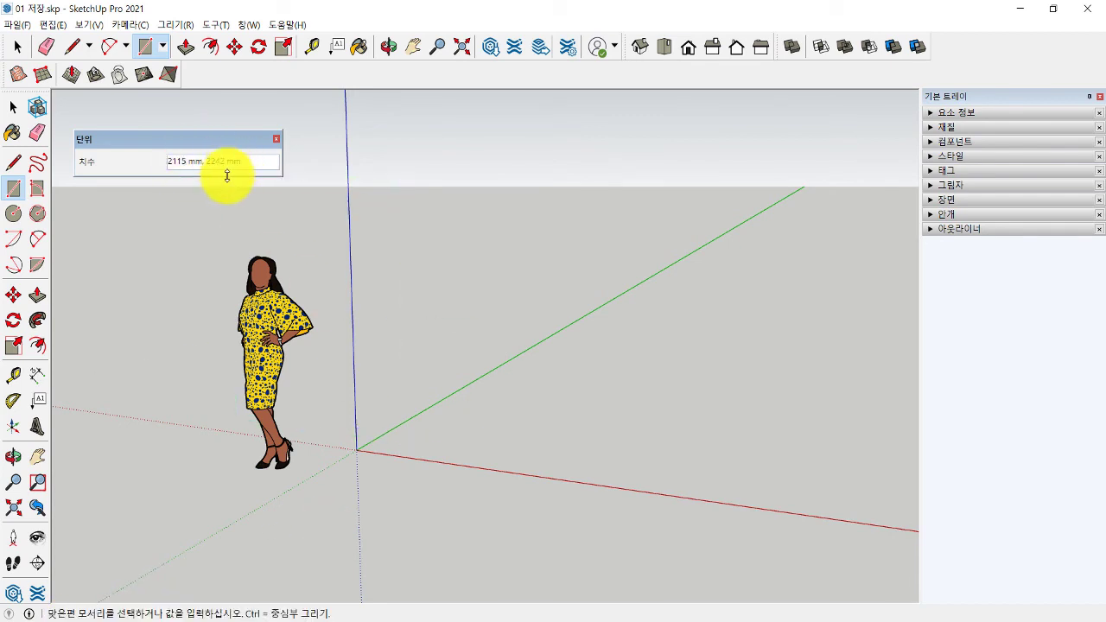
{"action": "left_click", "coordinate": [407, 444]}
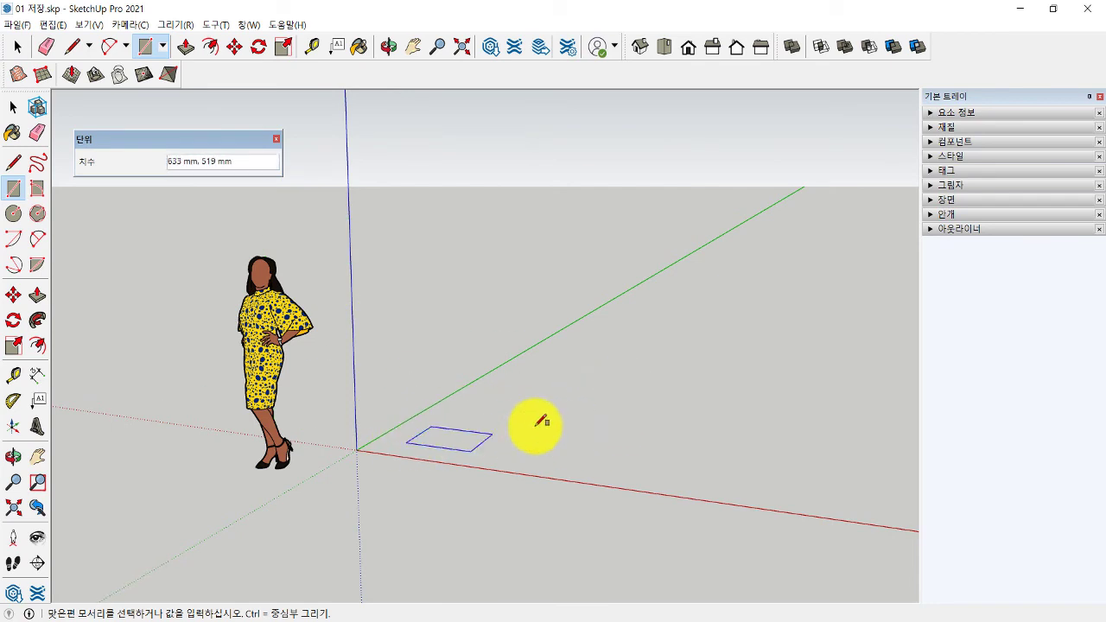
{"action": "left_click", "coordinate": [632, 386]}
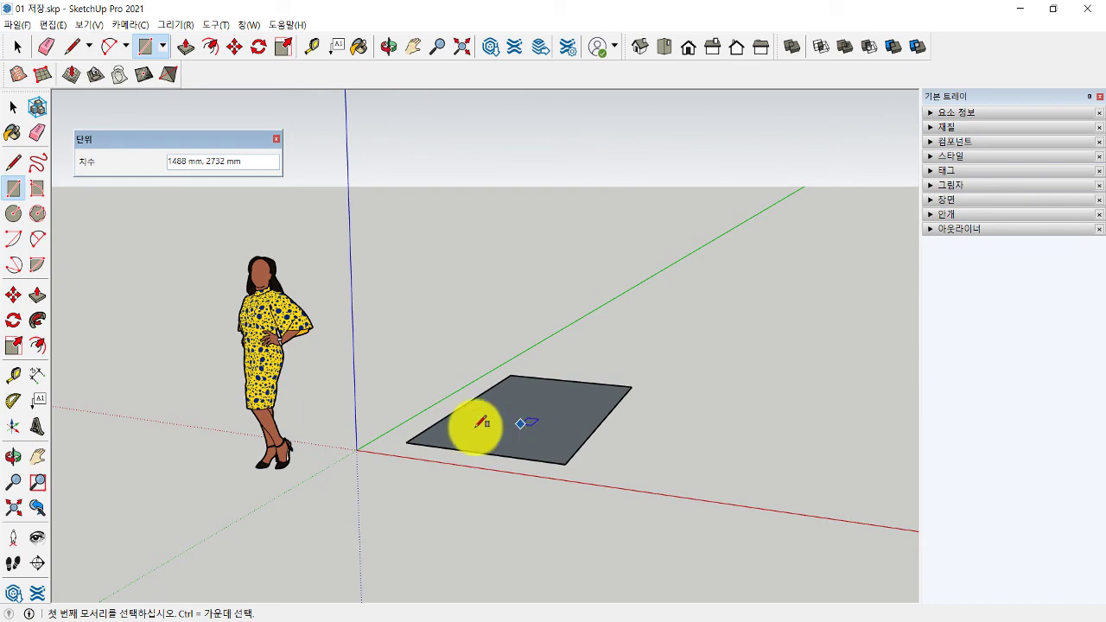
{"action": "mouse_move", "coordinate": [432, 439]}
{"action": "middle_mouse_down"}
{"action": "mouse_move", "coordinate": [366, 453]}
{"action": "mouse_move", "coordinate": [402, 463]}
{"action": "middle_mouse_up"}
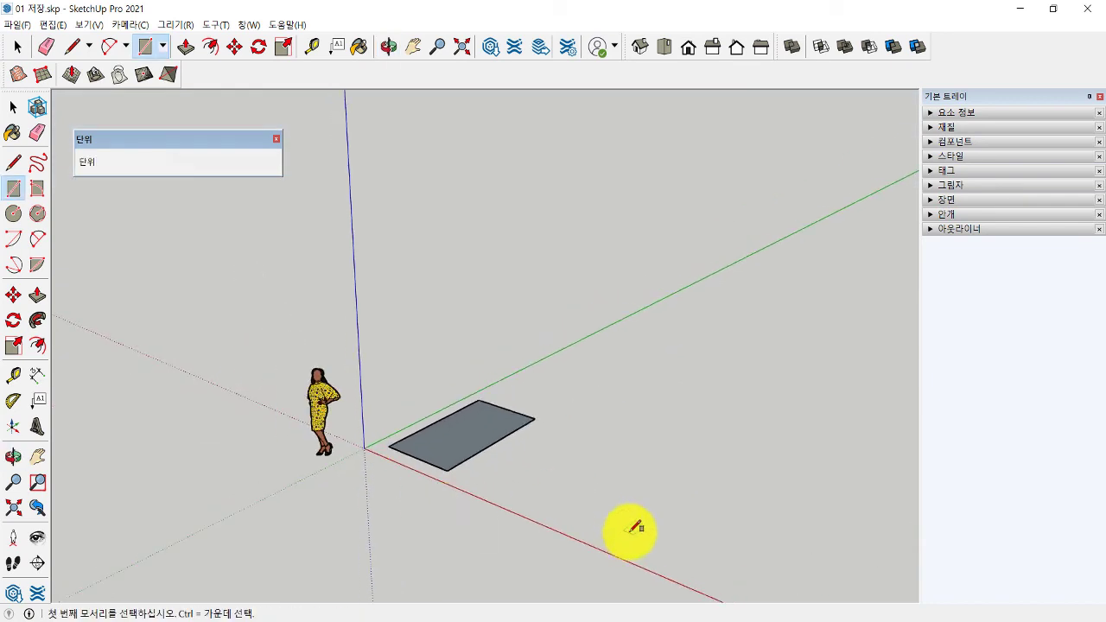
{"action": "middle_click_drag", "start_coordinate": [637, 526], "coordinate": [585, 513]}
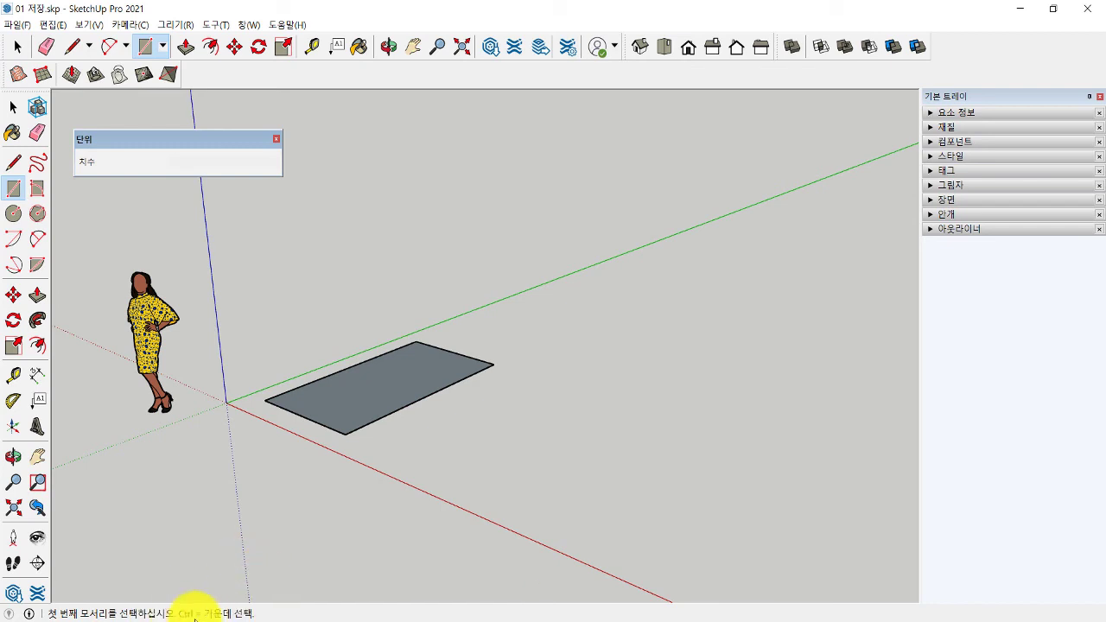
Step: Draw a second, larger rectangle in front of the first
{"action": "left_click", "coordinate": [13, 189]}
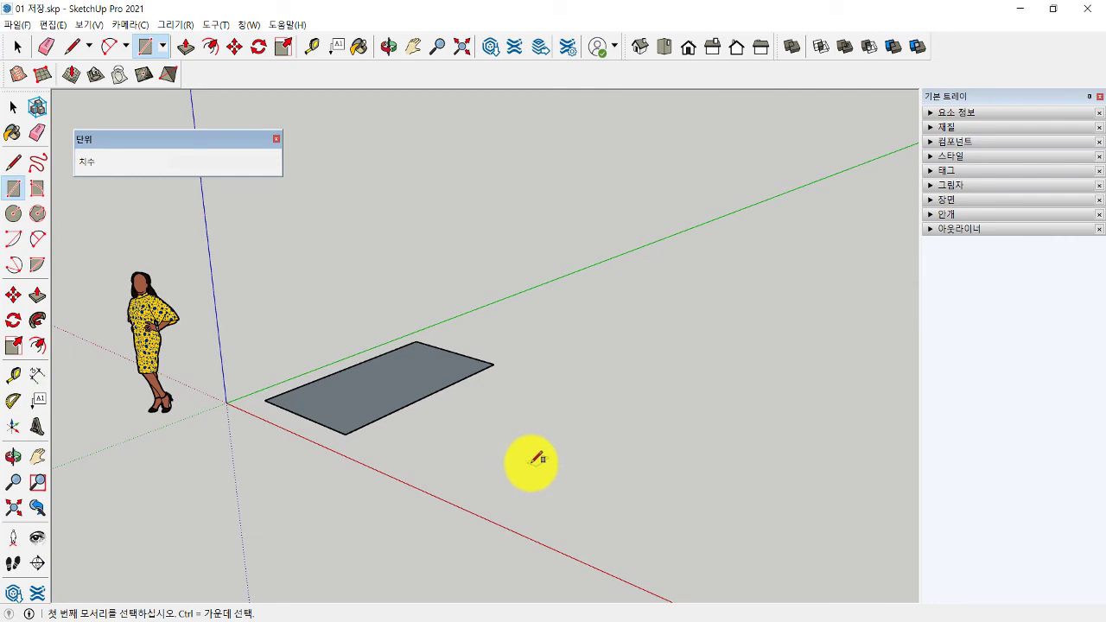
{"action": "left_click", "coordinate": [554, 459]}
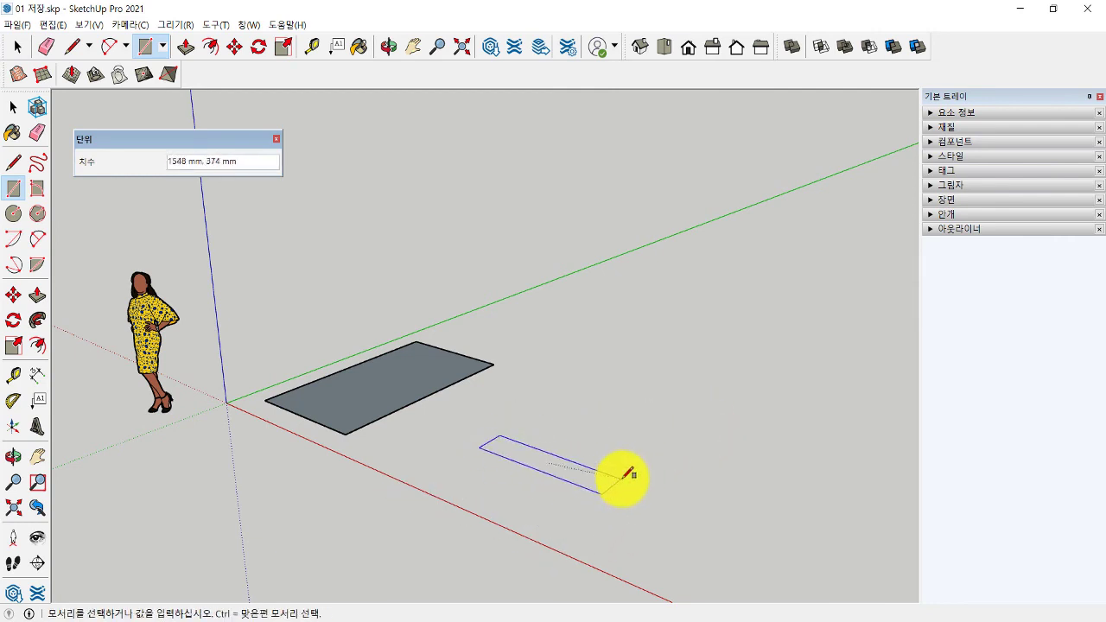
{"action": "left_click", "coordinate": [694, 442]}
{"action": "mouse_move", "coordinate": [543, 415]}
{"action": "middle_mouse_down"}
{"action": "mouse_move", "coordinate": [605, 452]}
{"action": "mouse_move", "coordinate": [439, 431]}
{"action": "middle_mouse_up"}
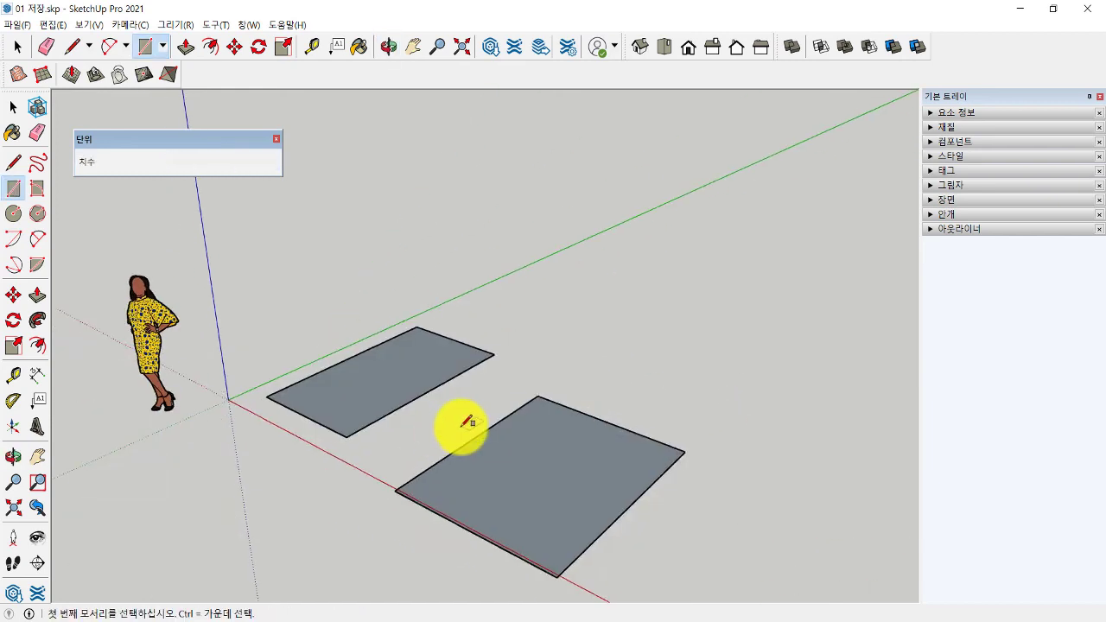
{"action": "mouse_move", "coordinate": [370, 445]}
{"action": "middle_mouse_down"}
{"action": "mouse_move", "coordinate": [420, 424]}
{"action": "mouse_move", "coordinate": [395, 421]}
{"action": "middle_mouse_up"}
Step: Window-select both rectangles and delete them
{"action": "key", "text": "space"}
{"action": "left_click_drag", "start_coordinate": [237, 268], "coordinate": [746, 593]}
{"action": "key", "text": "Delete"}
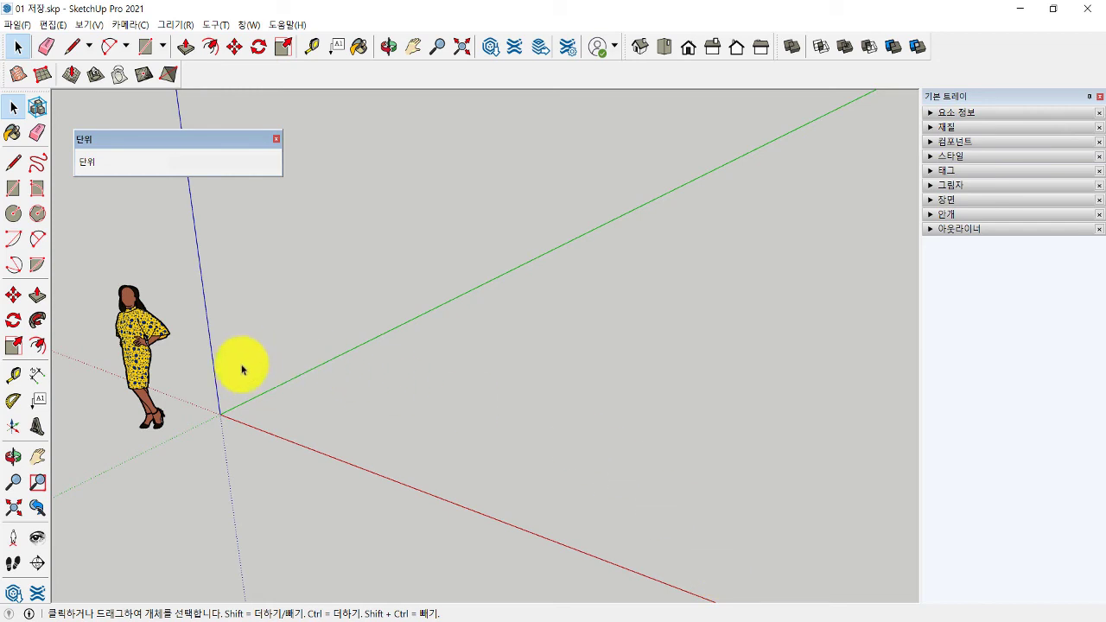
Step: Zoom until the small figure stands beside the axes origin, then pick the Select tool
{"action": "scroll", "coordinate": [108, 325], "scroll_direction": "up", "scroll_amount": 2}
{"action": "scroll", "coordinate": [111, 311], "scroll_direction": "up", "scroll_amount": 1}
{"action": "scroll", "coordinate": [117, 307], "scroll_direction": "down", "scroll_amount": 1}
{"action": "scroll", "coordinate": [147, 315], "scroll_direction": "down", "scroll_amount": 2}
{"action": "scroll", "coordinate": [216, 363], "scroll_direction": "up", "scroll_amount": 1}
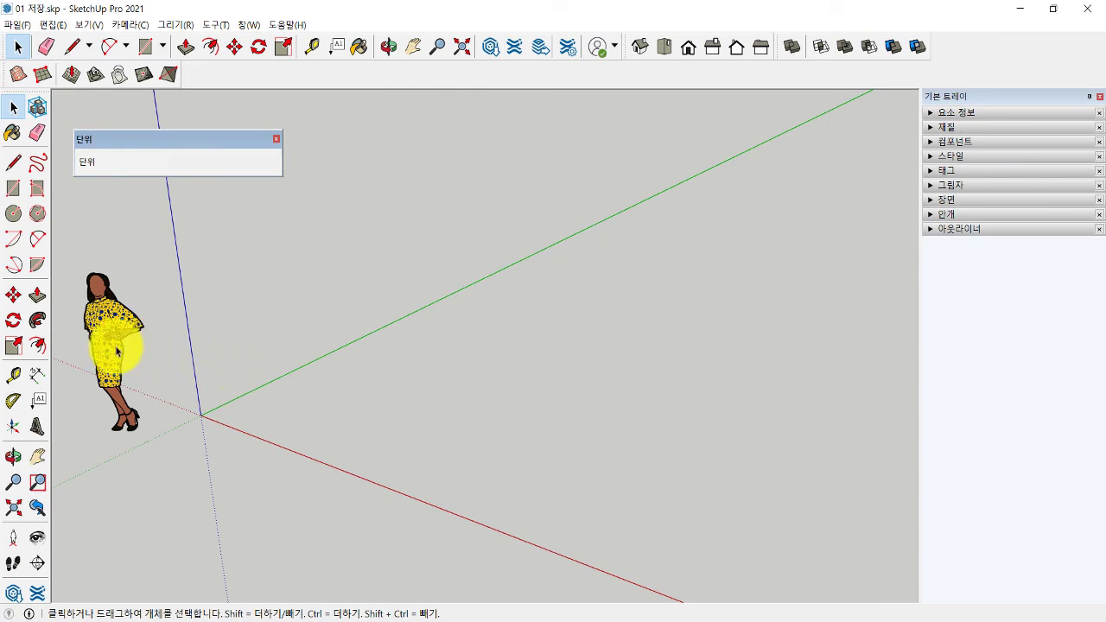
{"action": "scroll", "coordinate": [197, 347], "scroll_direction": "up", "scroll_amount": 1}
{"action": "scroll", "coordinate": [199, 344], "scroll_direction": "up", "scroll_amount": 1}
{"action": "scroll", "coordinate": [198, 341], "scroll_direction": "up", "scroll_amount": 1}
{"action": "scroll", "coordinate": [198, 337], "scroll_direction": "up", "scroll_amount": 1}
{"action": "scroll", "coordinate": [199, 334], "scroll_direction": "down", "scroll_amount": 2}
{"action": "scroll", "coordinate": [203, 336], "scroll_direction": "down", "scroll_amount": 1}
{"action": "scroll", "coordinate": [202, 333], "scroll_direction": "down", "scroll_amount": 1}
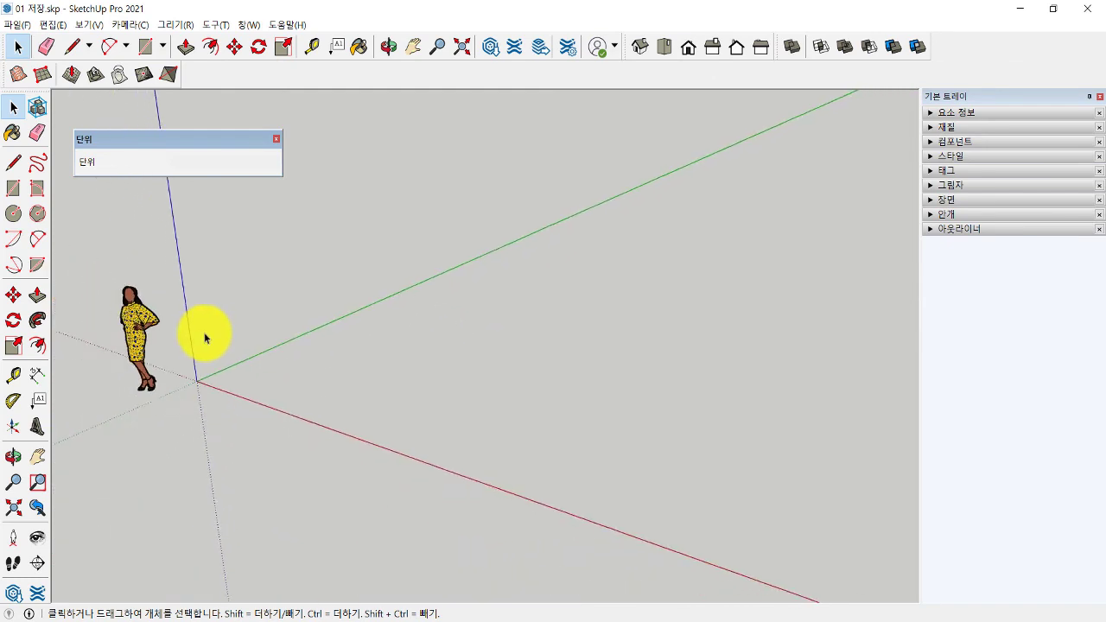
{"action": "scroll", "coordinate": [173, 328], "scroll_direction": "down", "scroll_amount": 1}
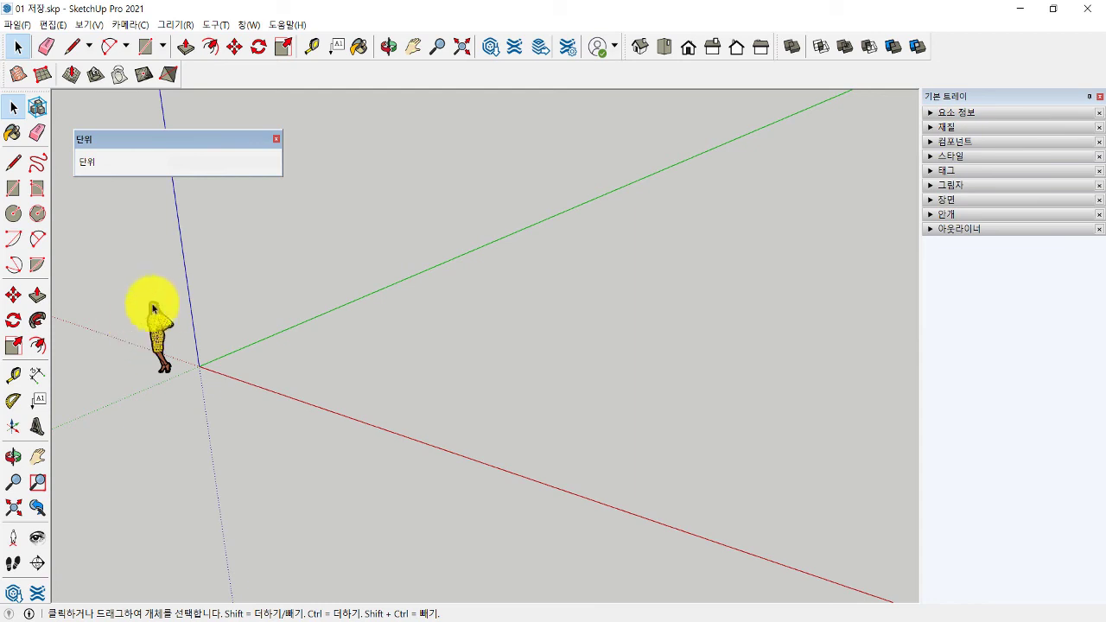
{"action": "scroll", "coordinate": [216, 346], "scroll_direction": "up", "scroll_amount": 1}
{"action": "scroll", "coordinate": [214, 337], "scroll_direction": "up", "scroll_amount": 1}
{"action": "scroll", "coordinate": [213, 329], "scroll_direction": "up", "scroll_amount": 2}
{"action": "scroll", "coordinate": [213, 328], "scroll_direction": "up", "scroll_amount": 1}
{"action": "scroll", "coordinate": [213, 328], "scroll_direction": "down", "scroll_amount": 1}
{"action": "scroll", "coordinate": [213, 328], "scroll_direction": "down", "scroll_amount": 1}
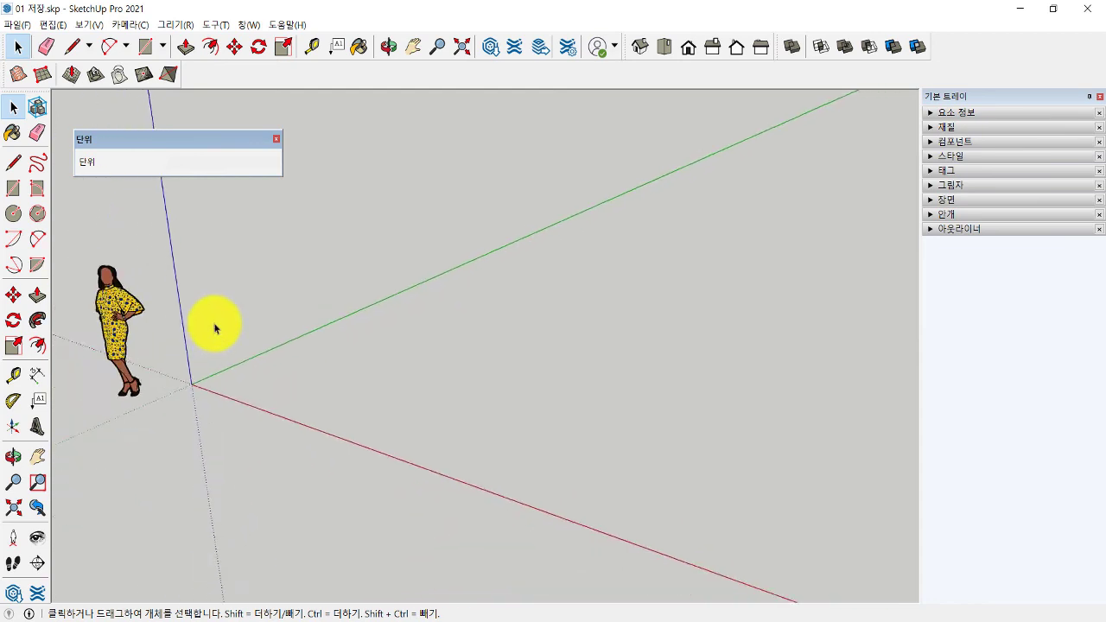
{"action": "scroll", "coordinate": [215, 328], "scroll_direction": "down", "scroll_amount": 1}
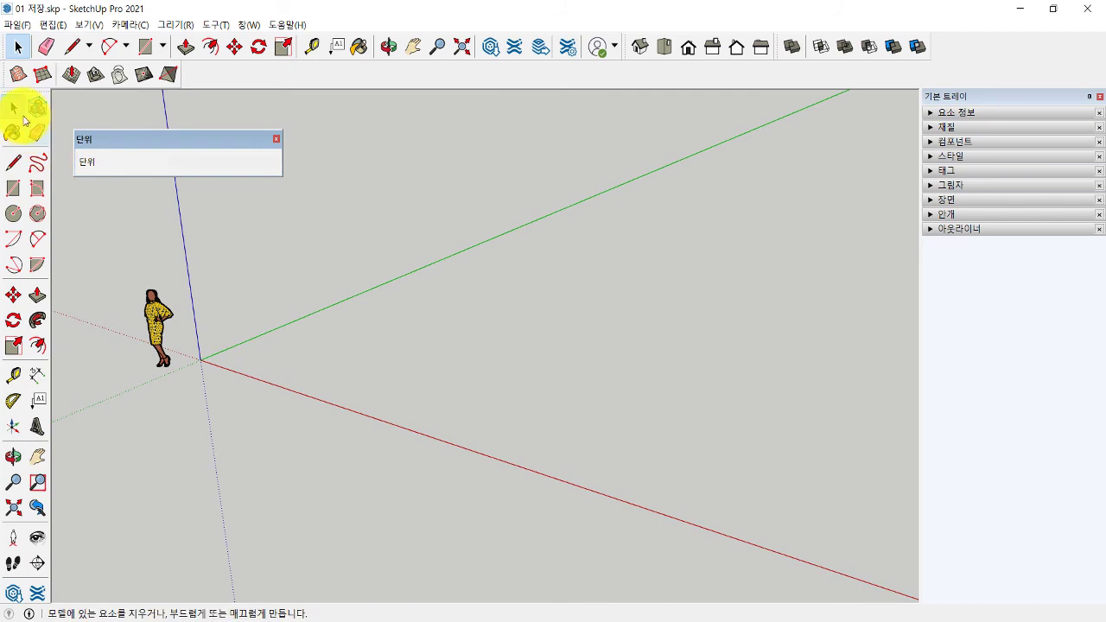
{"action": "left_click", "coordinate": [12, 107]}
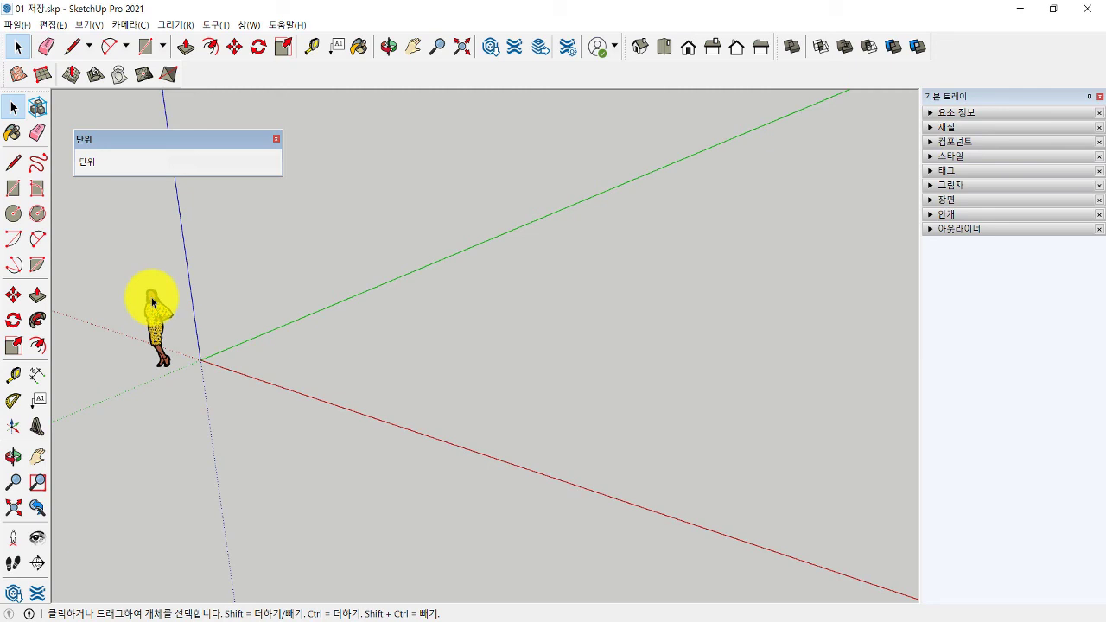
Step: Zoom in on the figure's face, feet and wrist in turn, then back out
{"action": "scroll", "coordinate": [152, 300], "scroll_direction": "up", "scroll_amount": 1}
{"action": "scroll", "coordinate": [152, 301], "scroll_direction": "up", "scroll_amount": 1}
{"action": "scroll", "coordinate": [152, 301], "scroll_direction": "up", "scroll_amount": 2}
{"action": "scroll", "coordinate": [153, 302], "scroll_direction": "up", "scroll_amount": 2}
{"action": "scroll", "coordinate": [152, 301], "scroll_direction": "up", "scroll_amount": 2}
{"action": "scroll", "coordinate": [153, 301], "scroll_direction": "up", "scroll_amount": 1}
{"action": "scroll", "coordinate": [152, 301], "scroll_direction": "down", "scroll_amount": 2}
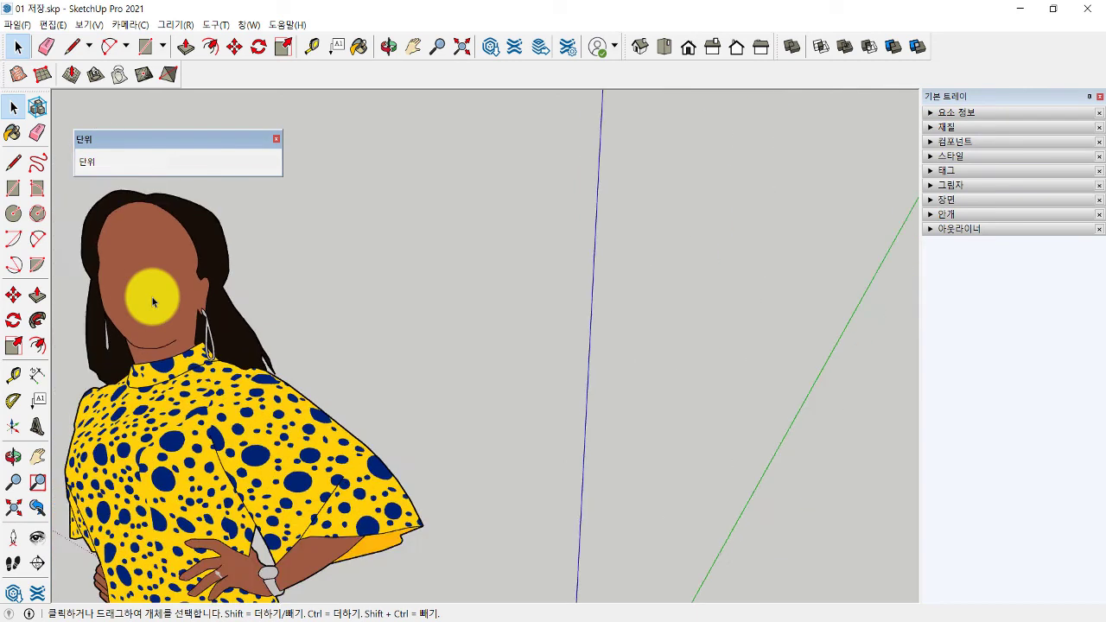
{"action": "scroll", "coordinate": [152, 300], "scroll_direction": "down", "scroll_amount": 2}
{"action": "scroll", "coordinate": [153, 300], "scroll_direction": "down", "scroll_amount": 2}
{"action": "scroll", "coordinate": [153, 300], "scroll_direction": "down", "scroll_amount": 1}
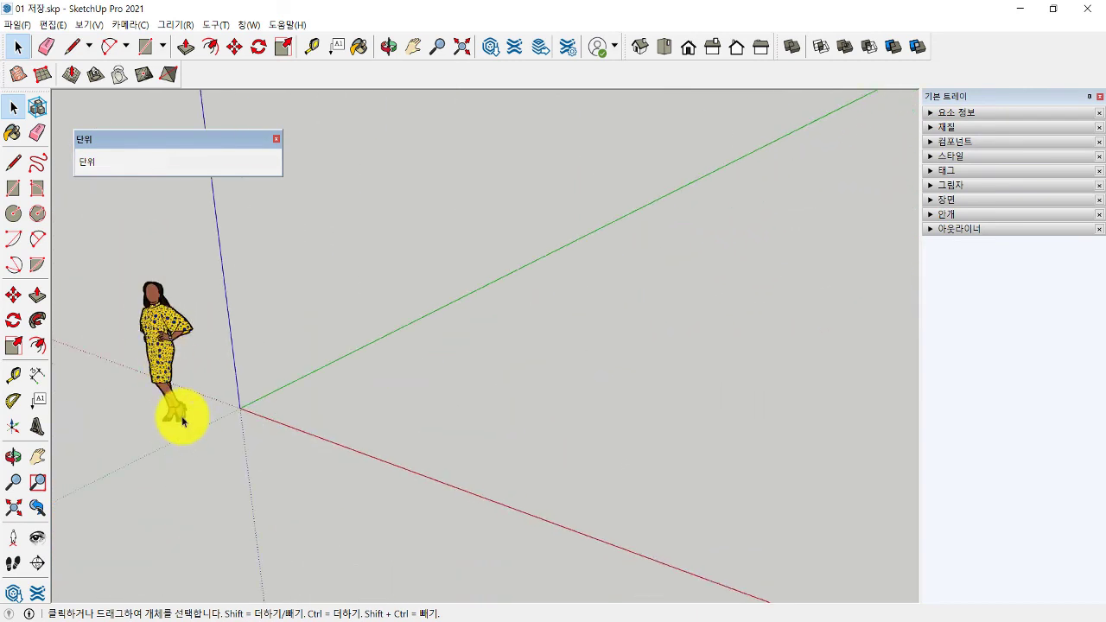
{"action": "scroll", "coordinate": [183, 421], "scroll_direction": "up", "scroll_amount": 1}
{"action": "scroll", "coordinate": [183, 421], "scroll_direction": "up", "scroll_amount": 2}
{"action": "scroll", "coordinate": [183, 421], "scroll_direction": "up", "scroll_amount": 2}
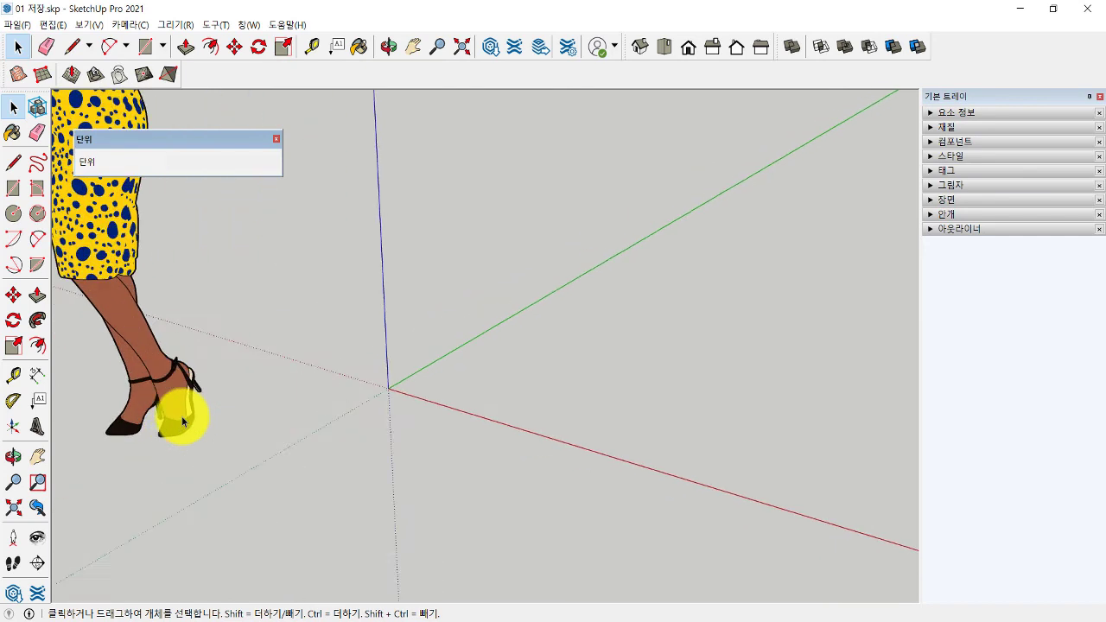
{"action": "scroll", "coordinate": [183, 421], "scroll_direction": "up", "scroll_amount": 2}
{"action": "scroll", "coordinate": [182, 421], "scroll_direction": "up", "scroll_amount": 2}
{"action": "scroll", "coordinate": [182, 421], "scroll_direction": "up", "scroll_amount": 1}
{"action": "scroll", "coordinate": [182, 421], "scroll_direction": "down", "scroll_amount": 2}
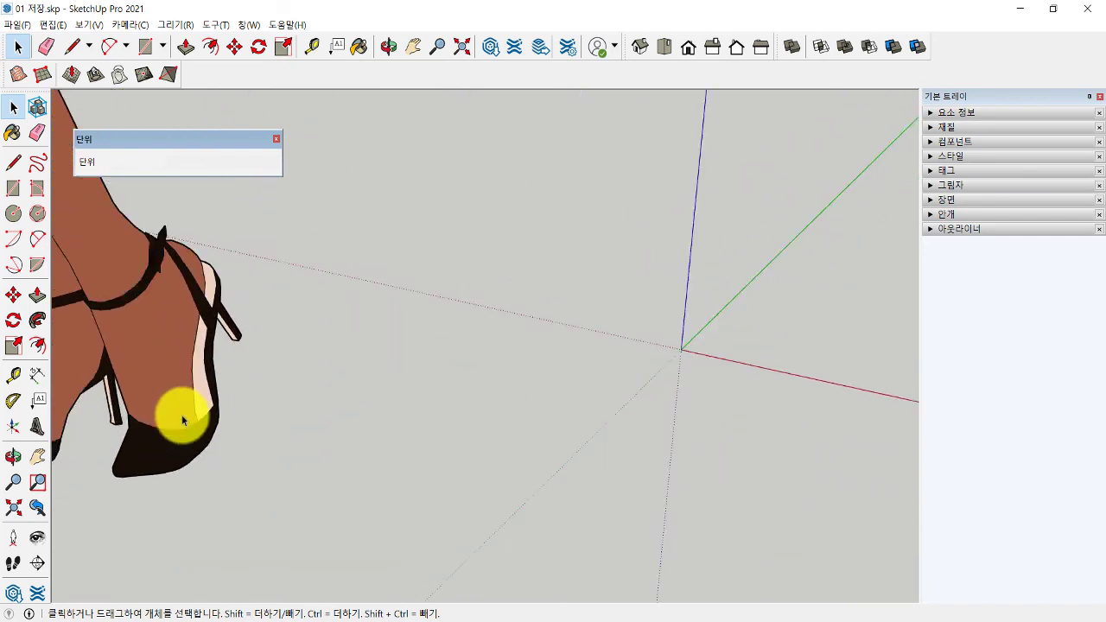
{"action": "scroll", "coordinate": [183, 421], "scroll_direction": "down", "scroll_amount": 3}
{"action": "scroll", "coordinate": [183, 421], "scroll_direction": "down", "scroll_amount": 3}
{"action": "scroll", "coordinate": [182, 420], "scroll_direction": "down", "scroll_amount": 2}
{"action": "scroll", "coordinate": [179, 414], "scroll_direction": "down", "scroll_amount": 1}
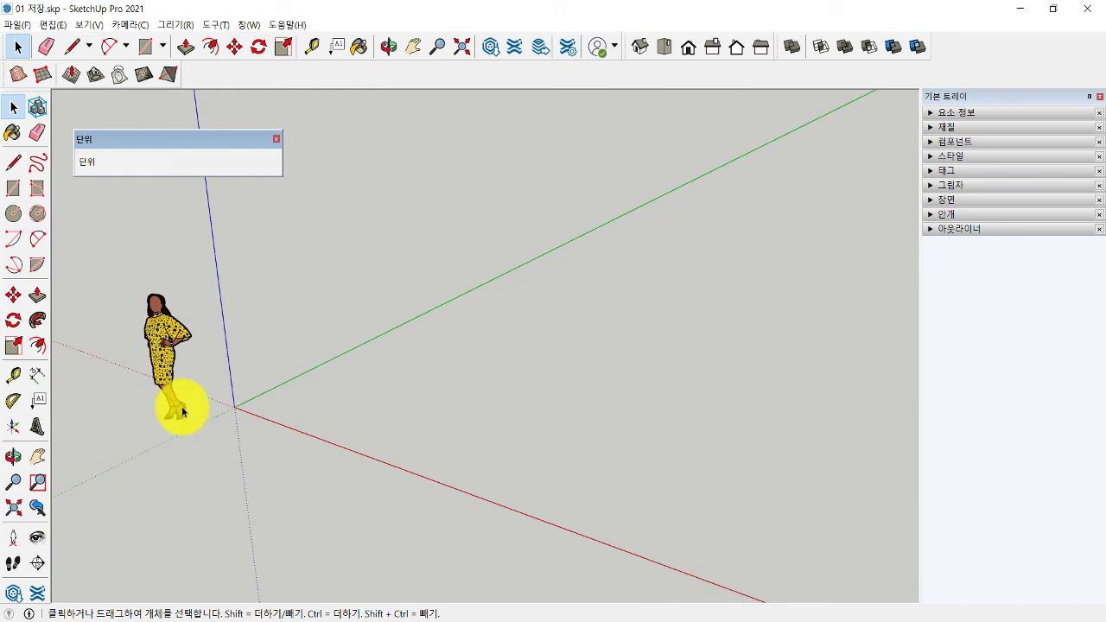
{"action": "scroll", "coordinate": [171, 349], "scroll_direction": "up", "scroll_amount": 1}
{"action": "scroll", "coordinate": [171, 348], "scroll_direction": "up", "scroll_amount": 2}
{"action": "scroll", "coordinate": [171, 348], "scroll_direction": "up", "scroll_amount": 2}
{"action": "scroll", "coordinate": [171, 348], "scroll_direction": "up", "scroll_amount": 2}
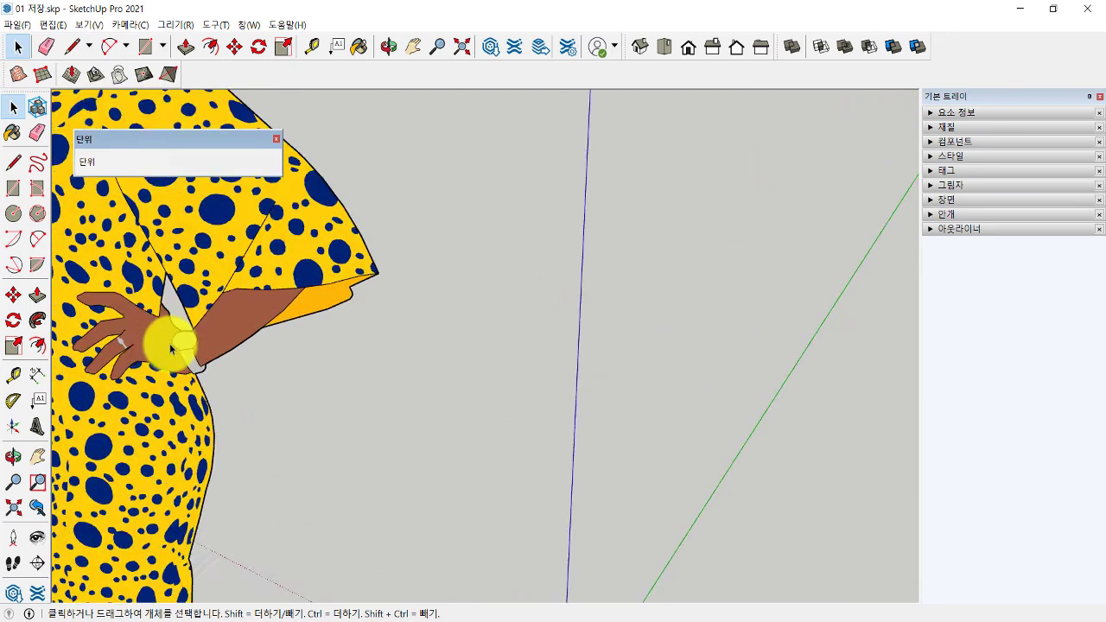
{"action": "scroll", "coordinate": [171, 349], "scroll_direction": "up", "scroll_amount": 1}
{"action": "scroll", "coordinate": [173, 349], "scroll_direction": "up", "scroll_amount": 2}
{"action": "scroll", "coordinate": [174, 349], "scroll_direction": "up", "scroll_amount": 1}
{"action": "scroll", "coordinate": [176, 348], "scroll_direction": "down", "scroll_amount": 3}
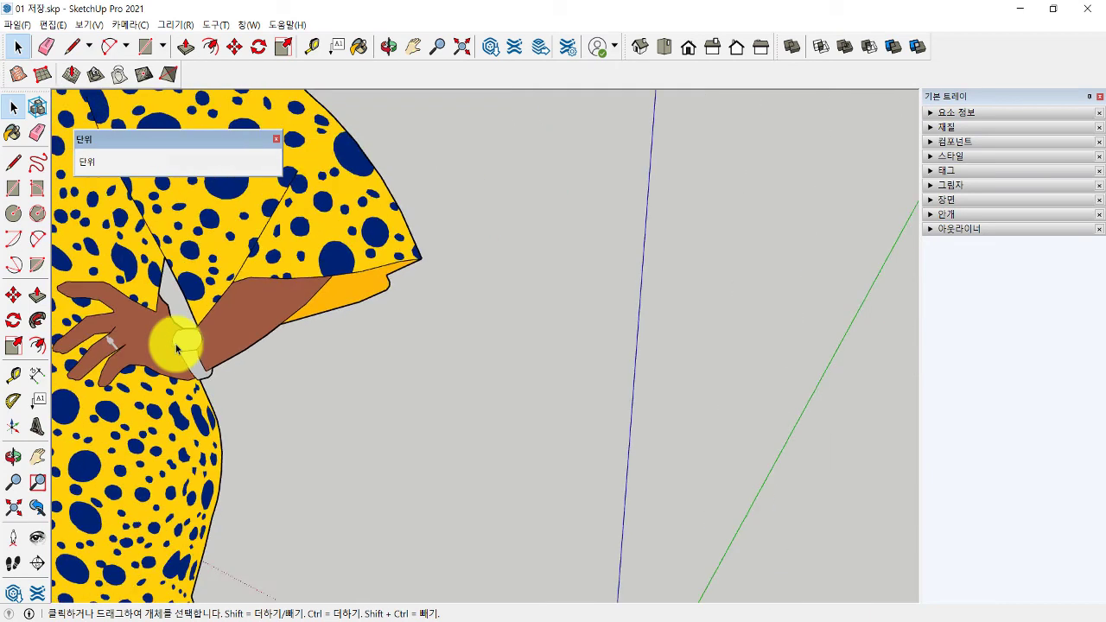
{"action": "scroll", "coordinate": [176, 344], "scroll_direction": "down", "scroll_amount": 3}
{"action": "scroll", "coordinate": [175, 344], "scroll_direction": "down", "scroll_amount": 1}
{"action": "scroll", "coordinate": [175, 344], "scroll_direction": "down", "scroll_amount": 2}
{"action": "scroll", "coordinate": [175, 344], "scroll_direction": "down", "scroll_amount": 1}
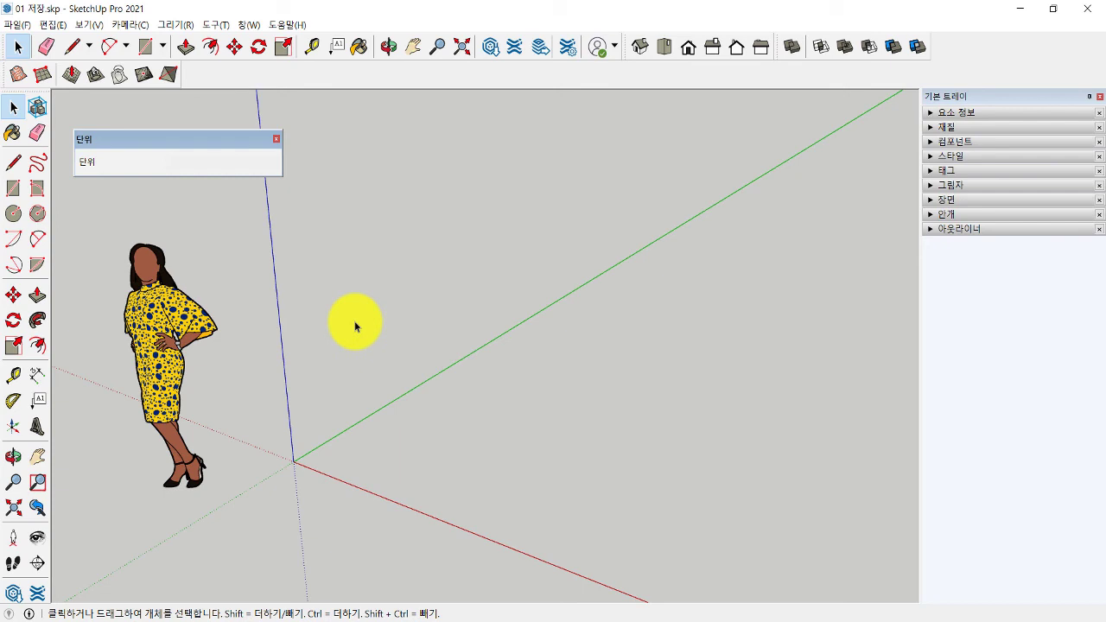
Step: Zoom in and out on the figure to adjust the framing
{"action": "scroll", "coordinate": [355, 326], "scroll_direction": "up", "scroll_amount": 2}
{"action": "scroll", "coordinate": [354, 322], "scroll_direction": "up", "scroll_amount": 2}
{"action": "scroll", "coordinate": [354, 322], "scroll_direction": "down", "scroll_amount": 1}
{"action": "scroll", "coordinate": [355, 321], "scroll_direction": "down", "scroll_amount": 1}
{"action": "scroll", "coordinate": [354, 322], "scroll_direction": "down", "scroll_amount": 2}
{"action": "scroll", "coordinate": [355, 321], "scroll_direction": "down", "scroll_amount": 1}
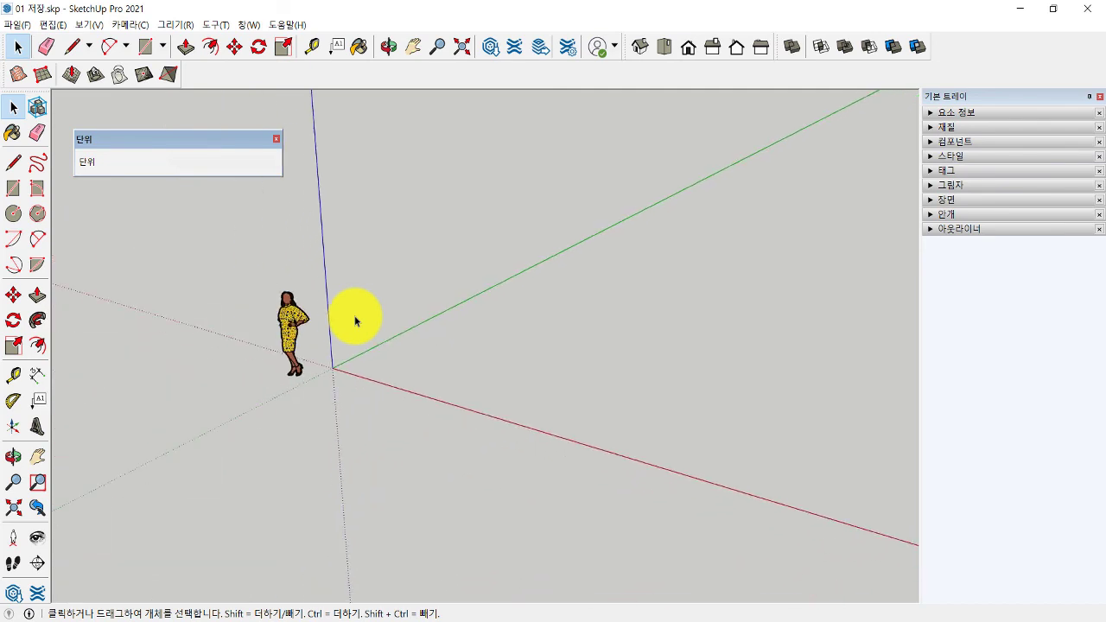
{"action": "scroll", "coordinate": [355, 320], "scroll_direction": "up", "scroll_amount": 1}
{"action": "scroll", "coordinate": [355, 320], "scroll_direction": "down", "scroll_amount": 2}
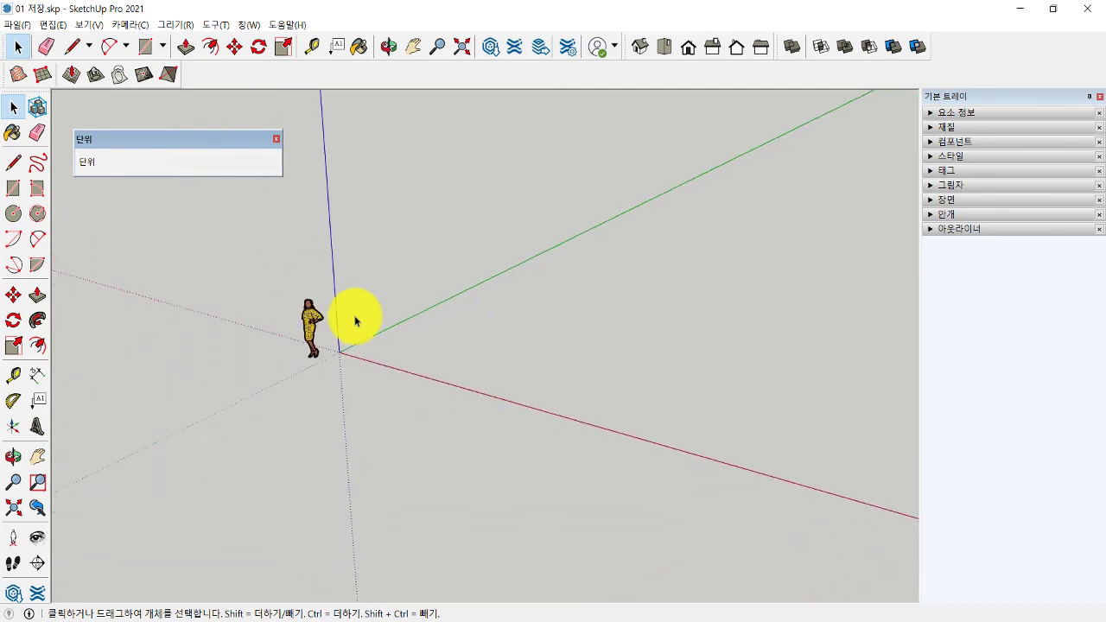
{"action": "scroll", "coordinate": [240, 303], "scroll_direction": "up", "scroll_amount": 1}
{"action": "scroll", "coordinate": [244, 307], "scroll_direction": "up", "scroll_amount": 2}
{"action": "scroll", "coordinate": [246, 309], "scroll_direction": "up", "scroll_amount": 1}
{"action": "scroll", "coordinate": [469, 328], "scroll_direction": "up", "scroll_amount": 1}
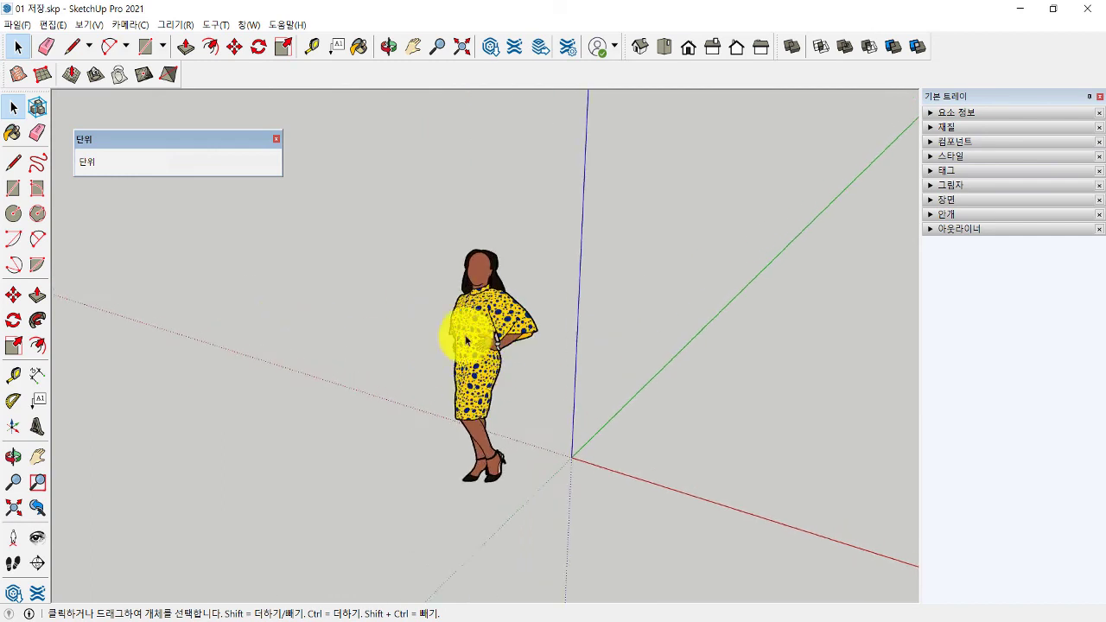
{"action": "scroll", "coordinate": [464, 339], "scroll_direction": "up", "scroll_amount": 2}
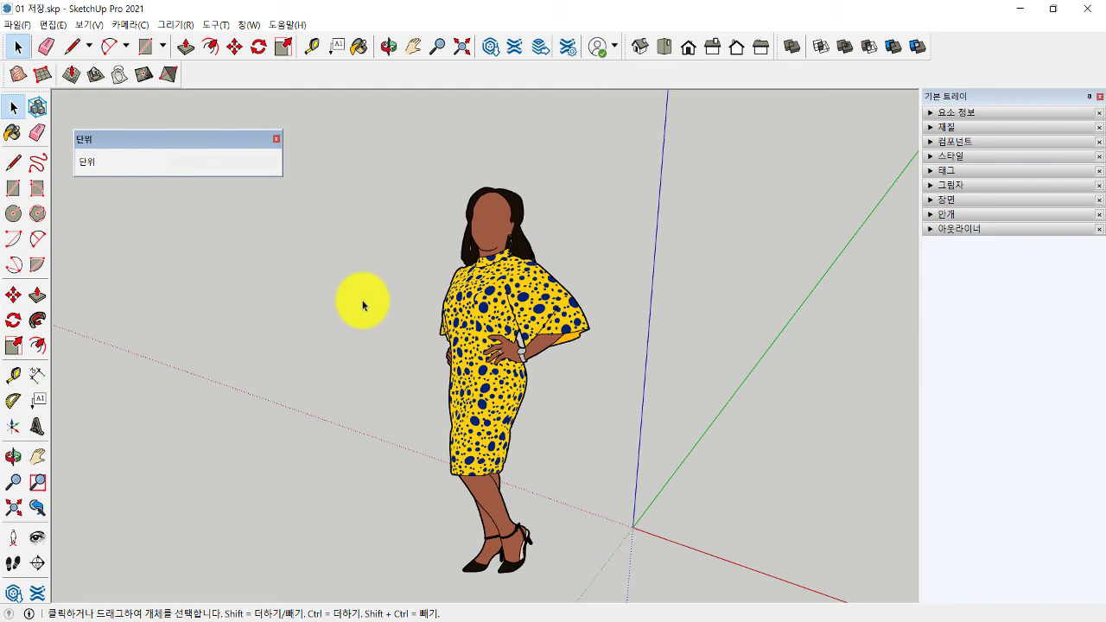
{"action": "scroll", "coordinate": [363, 302], "scroll_direction": "down", "scroll_amount": 1}
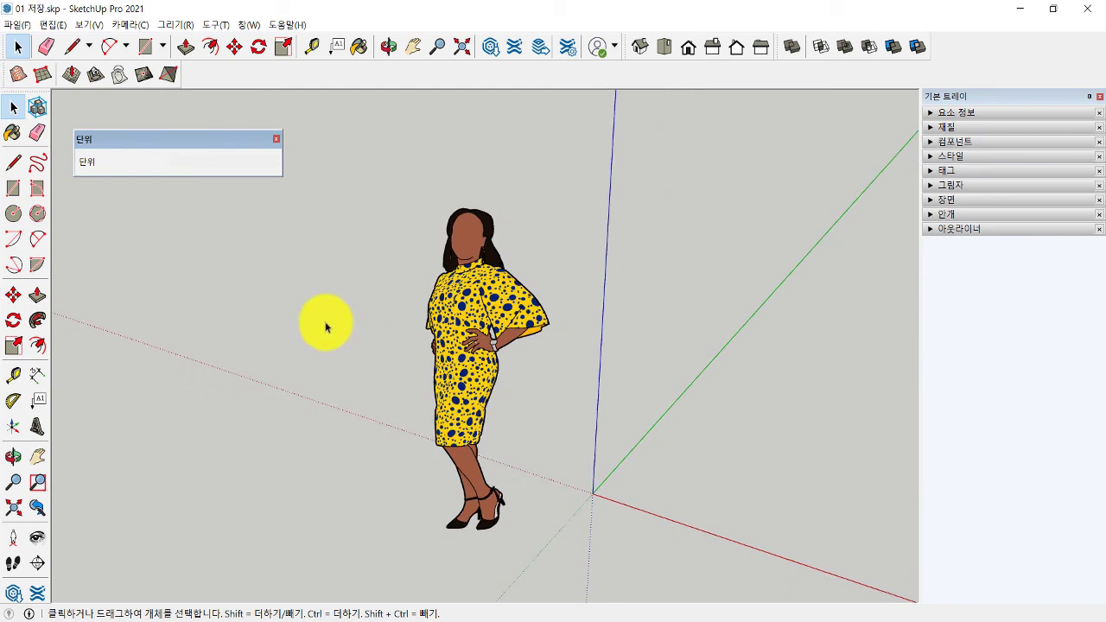
Step: Orbit around the figure, selecting her and then clearing the selection
{"action": "key", "text": "o"}
{"action": "mouse_move", "coordinate": [326, 320]}
{"action": "left_mouse_down"}
{"action": "mouse_move", "coordinate": [329, 343]}
{"action": "mouse_move", "coordinate": [440, 420]}
{"action": "mouse_move", "coordinate": [577, 376]}
{"action": "mouse_move", "coordinate": [541, 237]}
{"action": "mouse_move", "coordinate": [390, 223]}
{"action": "mouse_move", "coordinate": [286, 328]}
{"action": "mouse_move", "coordinate": [314, 442]}
{"action": "mouse_move", "coordinate": [566, 501]}
{"action": "mouse_move", "coordinate": [709, 403]}
{"action": "mouse_move", "coordinate": [620, 240]}
{"action": "mouse_move", "coordinate": [369, 243]}
{"action": "mouse_move", "coordinate": [296, 366]}
{"action": "mouse_move", "coordinate": [371, 445]}
{"action": "mouse_move", "coordinate": [623, 365]}
{"action": "mouse_move", "coordinate": [459, 230]}
{"action": "mouse_move", "coordinate": [390, 366]}
{"action": "left_mouse_up"}
{"action": "key", "text": "space"}
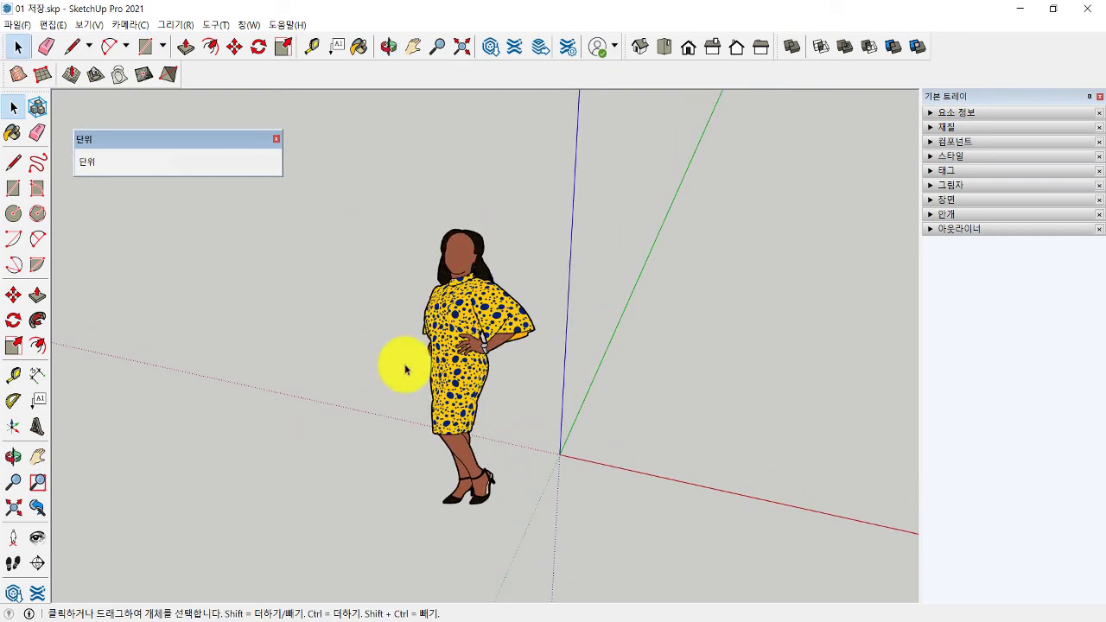
{"action": "mouse_move", "coordinate": [341, 314]}
{"action": "middle_mouse_down"}
{"action": "mouse_move", "coordinate": [452, 400]}
{"action": "mouse_move", "coordinate": [711, 321]}
{"action": "mouse_move", "coordinate": [378, 316]}
{"action": "middle_mouse_up"}
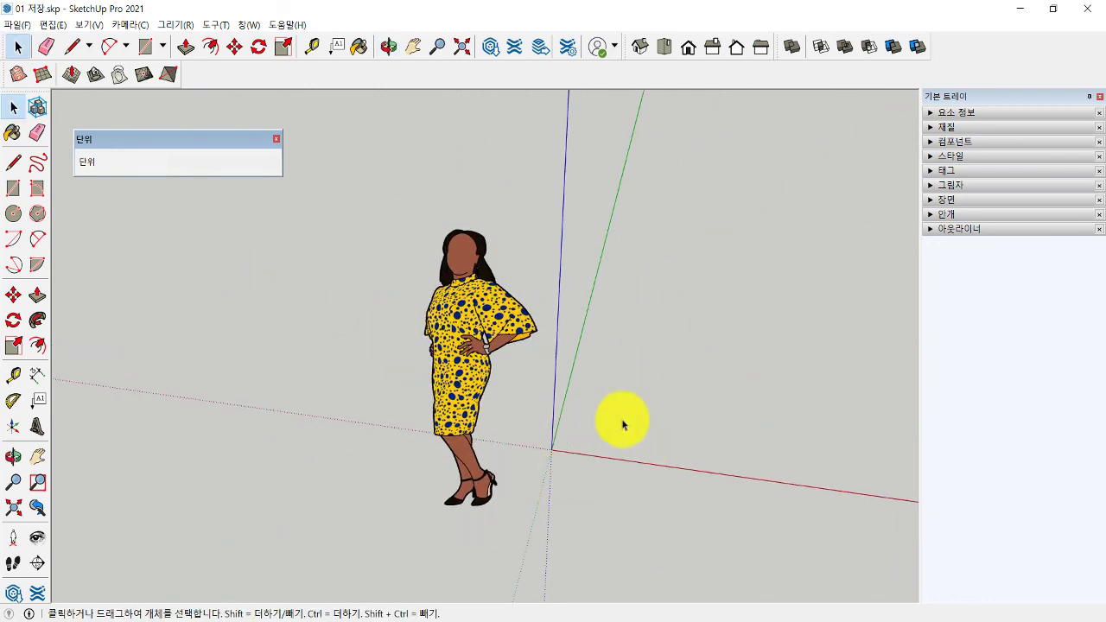
{"action": "mouse_move", "coordinate": [315, 344]}
{"action": "middle_mouse_down"}
{"action": "mouse_move", "coordinate": [407, 423]}
{"action": "mouse_move", "coordinate": [713, 374]}
{"action": "mouse_move", "coordinate": [597, 216]}
{"action": "mouse_move", "coordinate": [247, 313]}
{"action": "mouse_move", "coordinate": [305, 368]}
{"action": "middle_mouse_up"}
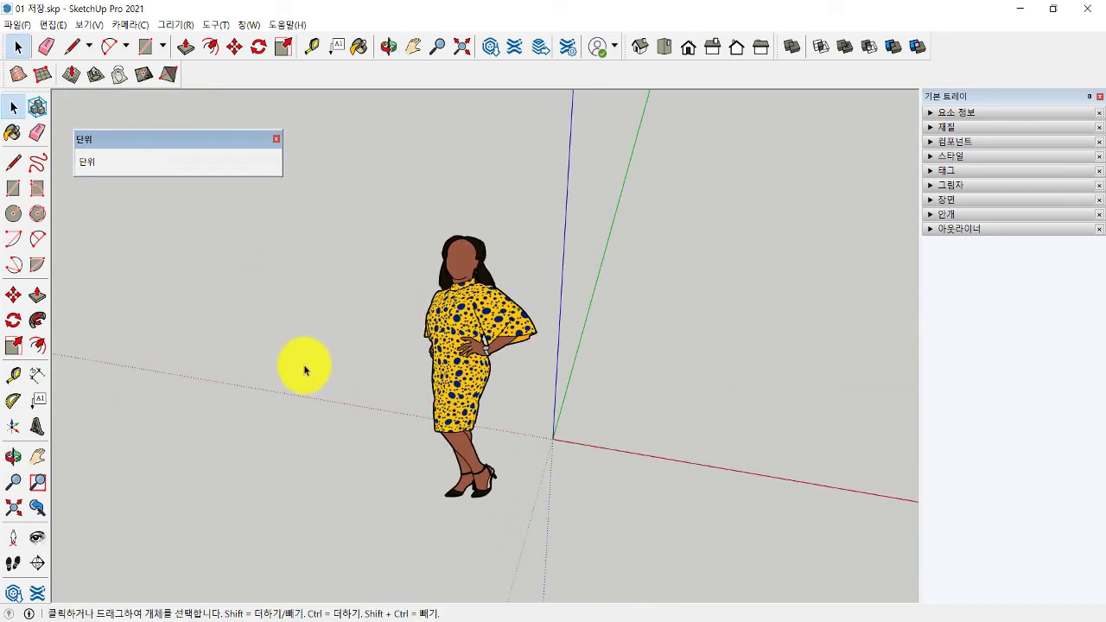
{"action": "left_click", "coordinate": [464, 301]}
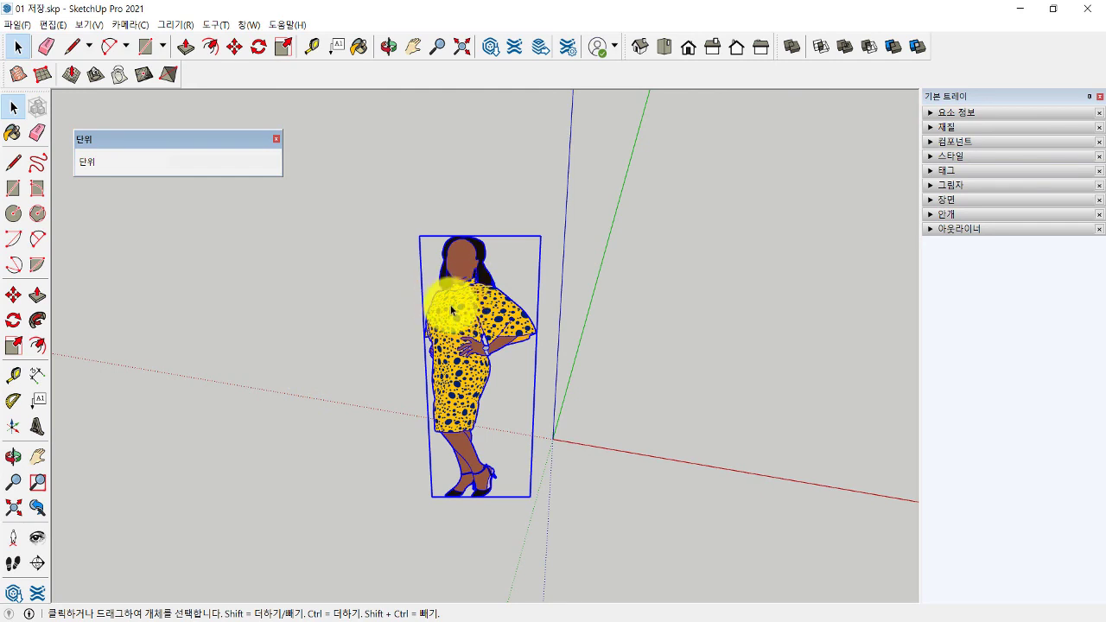
{"action": "mouse_move", "coordinate": [451, 309]}
{"action": "middle_mouse_down"}
{"action": "mouse_move", "coordinate": [667, 203]}
{"action": "mouse_move", "coordinate": [531, 271]}
{"action": "middle_mouse_up"}
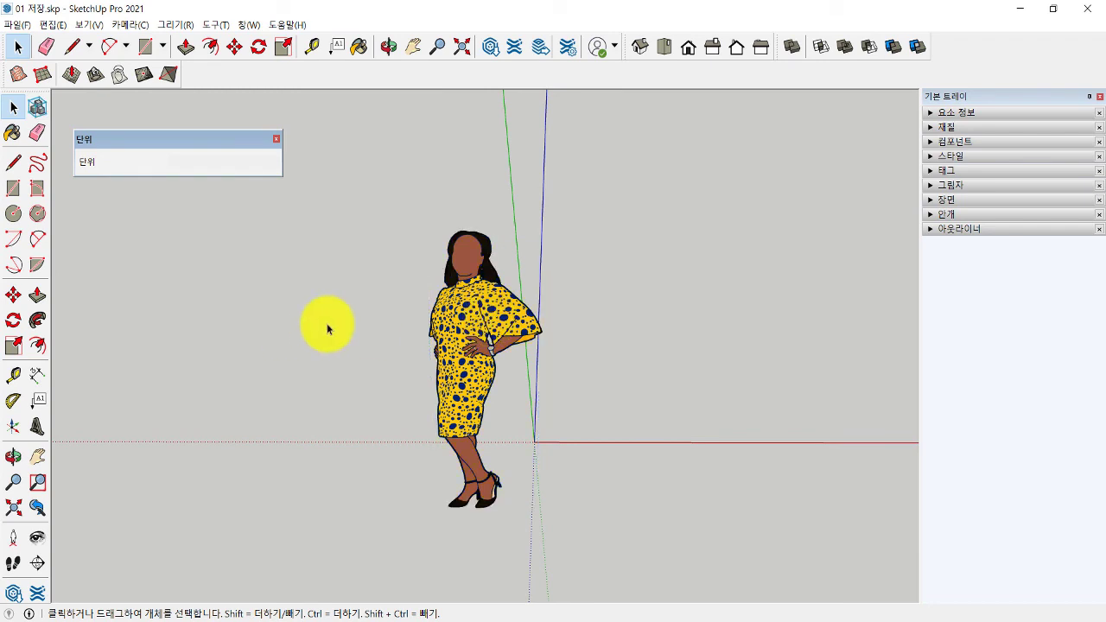
{"action": "left_click", "coordinate": [462, 307]}
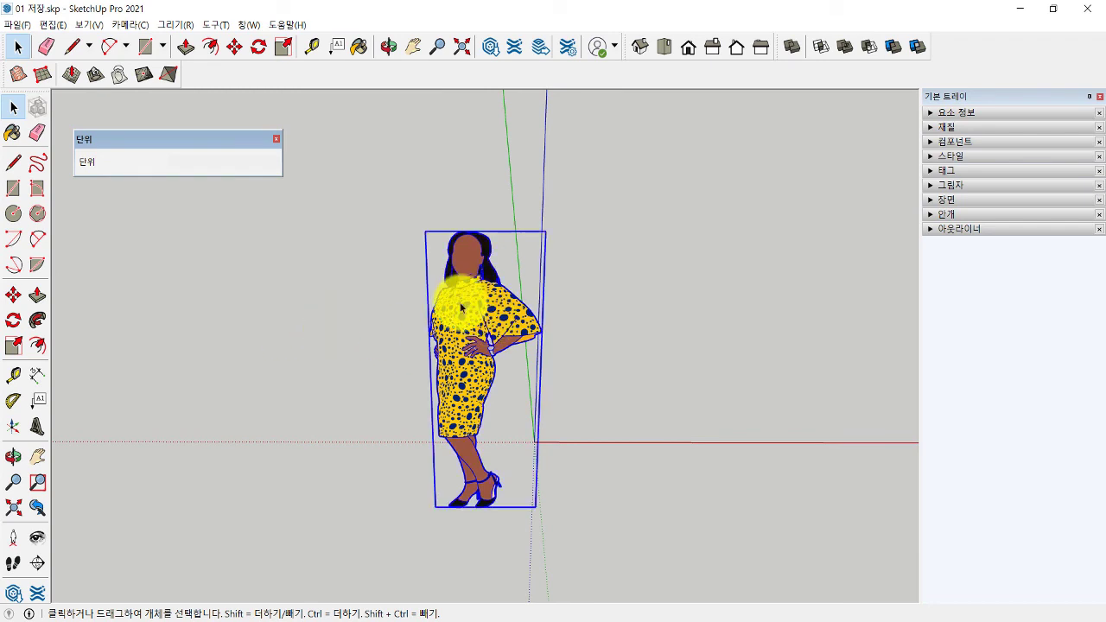
{"action": "left_click", "coordinate": [341, 290]}
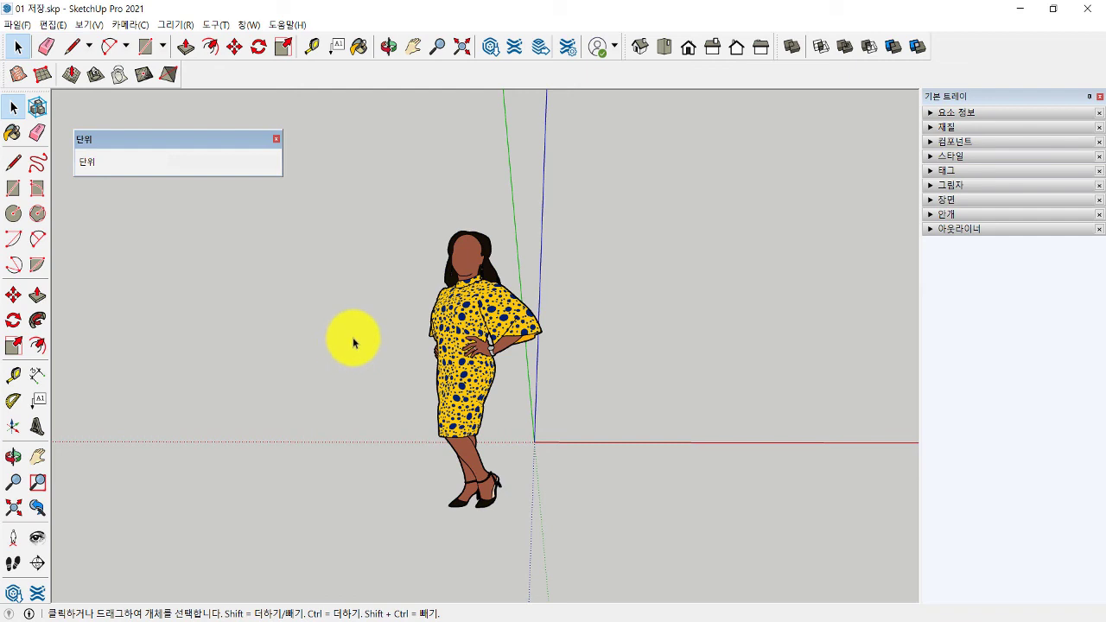
Step: Orbit the view sideways until the figure stands at the right from a new angle
{"action": "key", "text": "o"}
{"action": "left_click_drag", "start_coordinate": [355, 342], "coordinate": [655, 309], "text": "shift"}
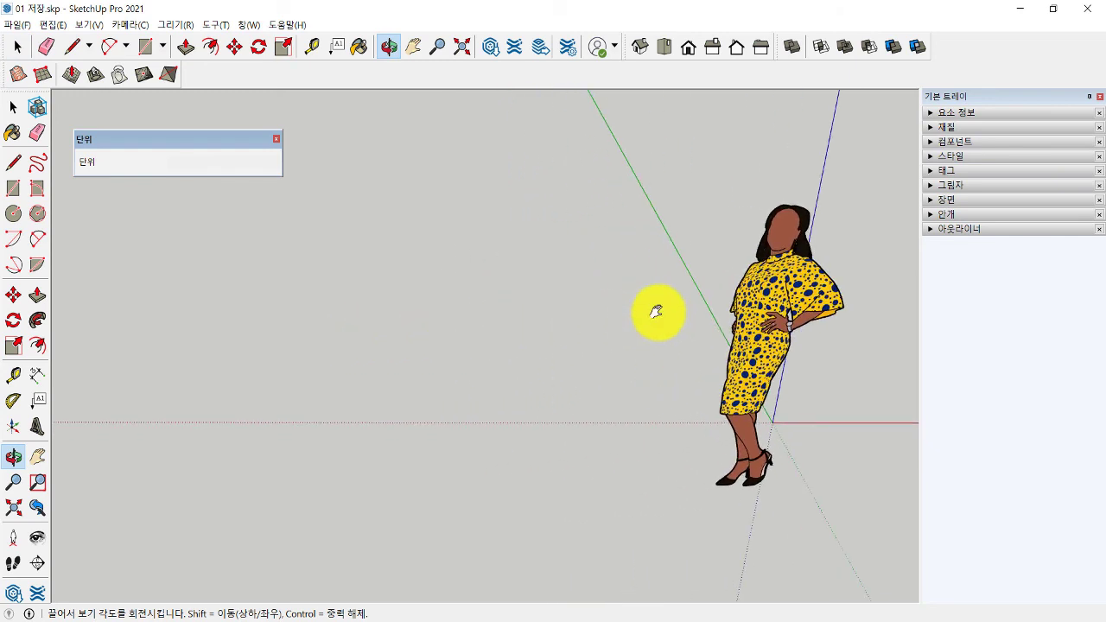
{"action": "key", "text": "space"}
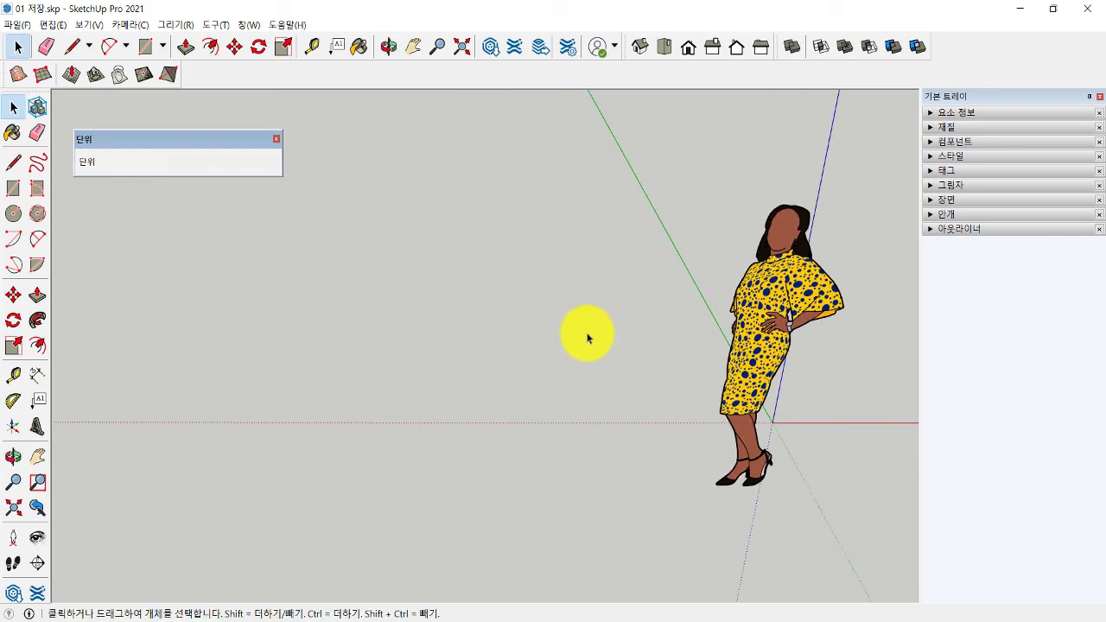
{"action": "middle_click_drag", "start_coordinate": [648, 324], "coordinate": [123, 312]}
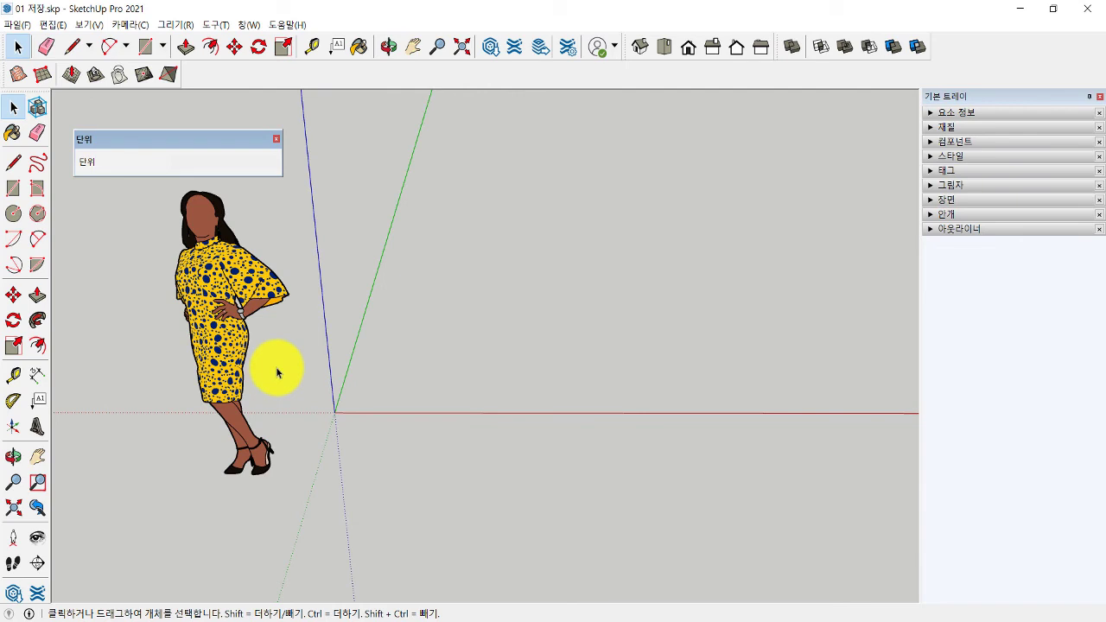
{"action": "mouse_move", "coordinate": [276, 373]}
{"action": "middle_mouse_down"}
{"action": "mouse_move", "coordinate": [790, 358]}
{"action": "mouse_move", "coordinate": [775, 366]}
{"action": "middle_mouse_up"}
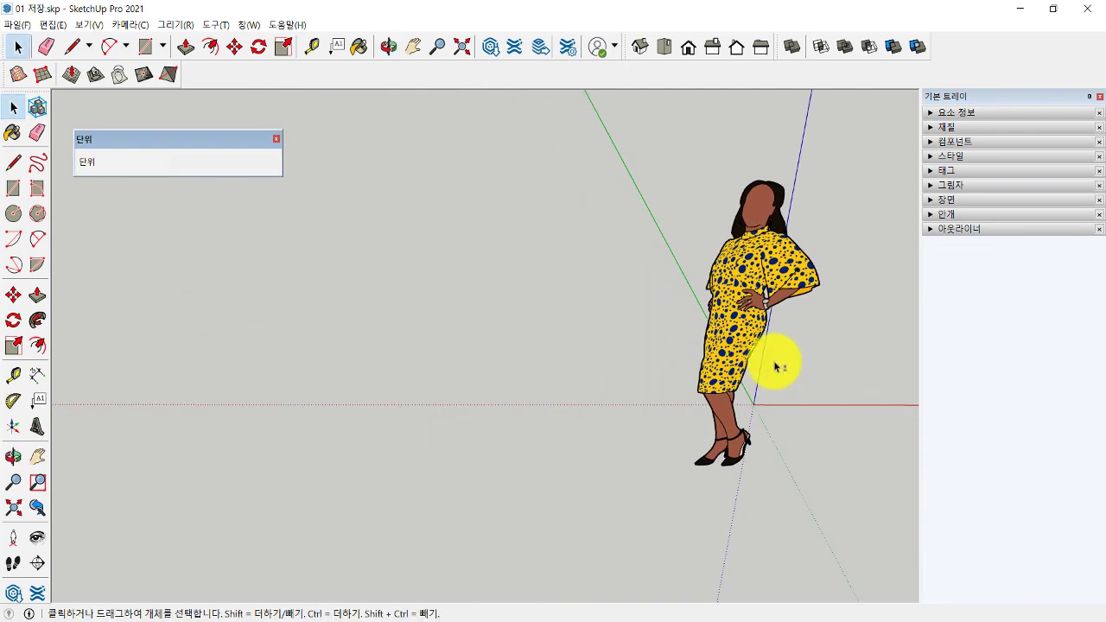
{"action": "middle_click_drag", "start_coordinate": [637, 357], "coordinate": [215, 365]}
{"action": "middle_click_drag", "start_coordinate": [451, 380], "coordinate": [766, 372]}
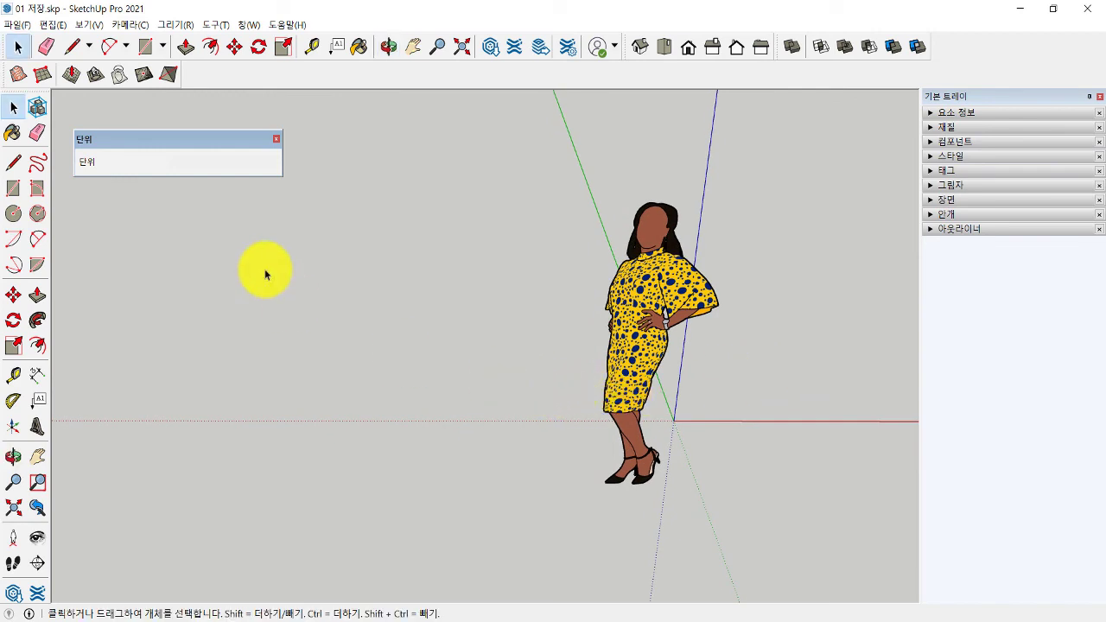
Step: With the Line tool, draw the first two zigzag segments to the left of the figure
{"action": "left_click", "coordinate": [13, 169]}
{"action": "left_click", "coordinate": [325, 411]}
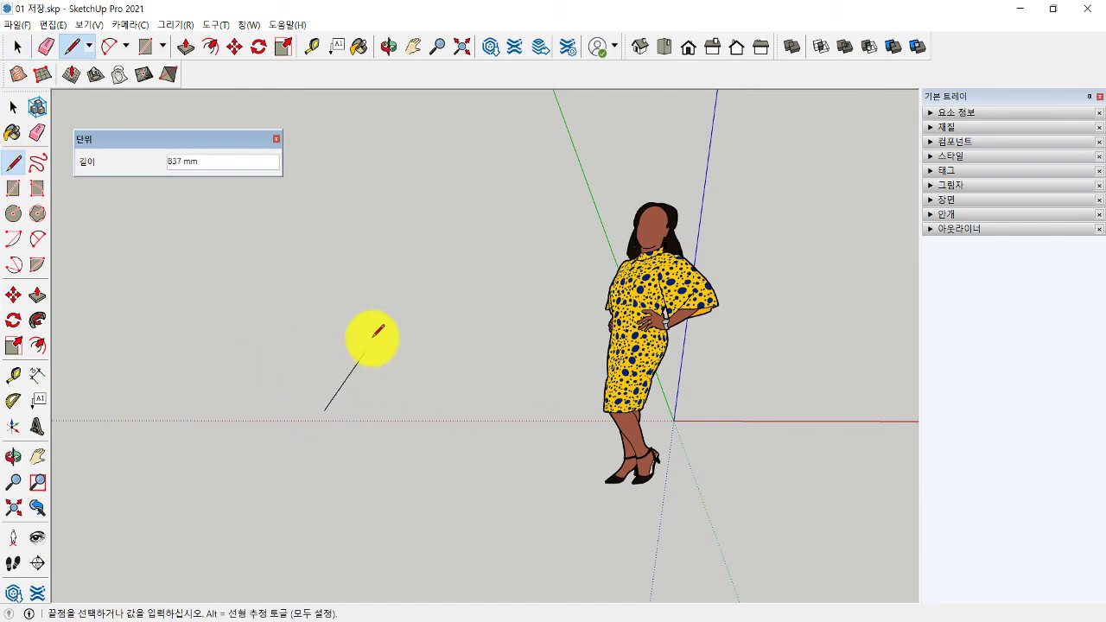
{"action": "left_click", "coordinate": [423, 252]}
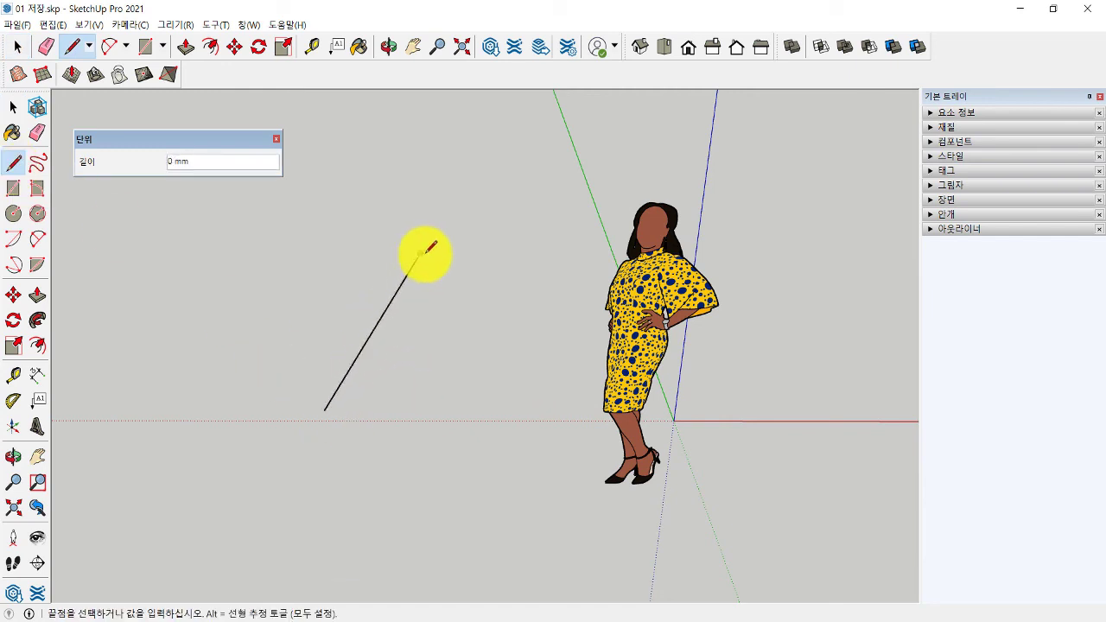
{"action": "left_click", "coordinate": [541, 257]}
{"action": "scroll", "coordinate": [539, 305], "scroll_direction": "up", "scroll_amount": 1}
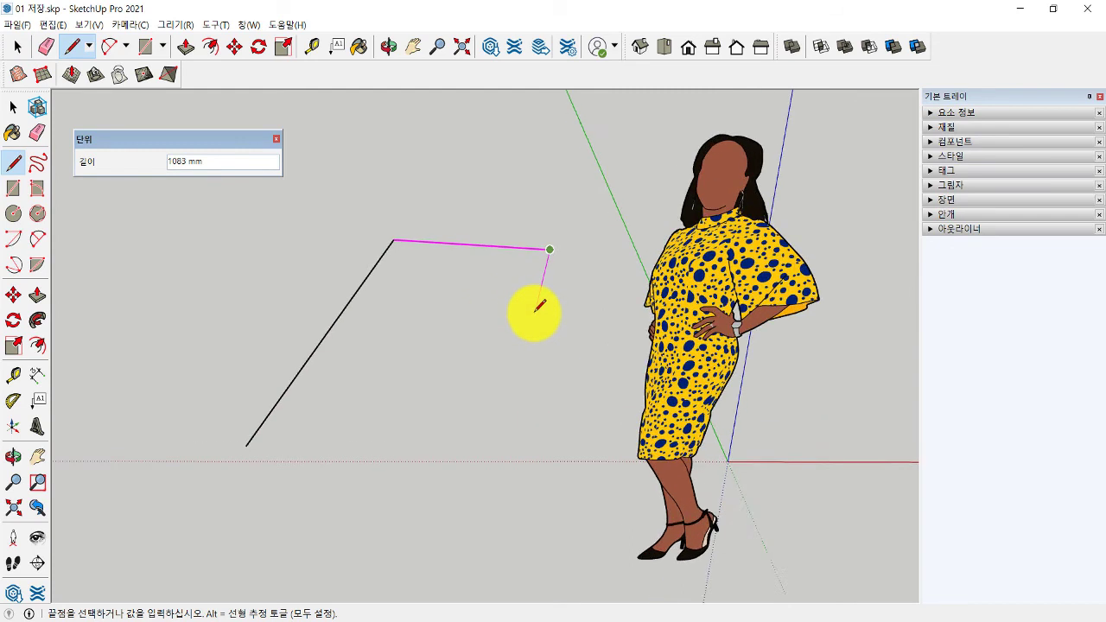
{"action": "scroll", "coordinate": [539, 302], "scroll_direction": "up", "scroll_amount": 2}
{"action": "scroll", "coordinate": [540, 298], "scroll_direction": "up", "scroll_amount": 1}
{"action": "scroll", "coordinate": [541, 297], "scroll_direction": "down", "scroll_amount": 1}
{"action": "scroll", "coordinate": [545, 294], "scroll_direction": "down", "scroll_amount": 1}
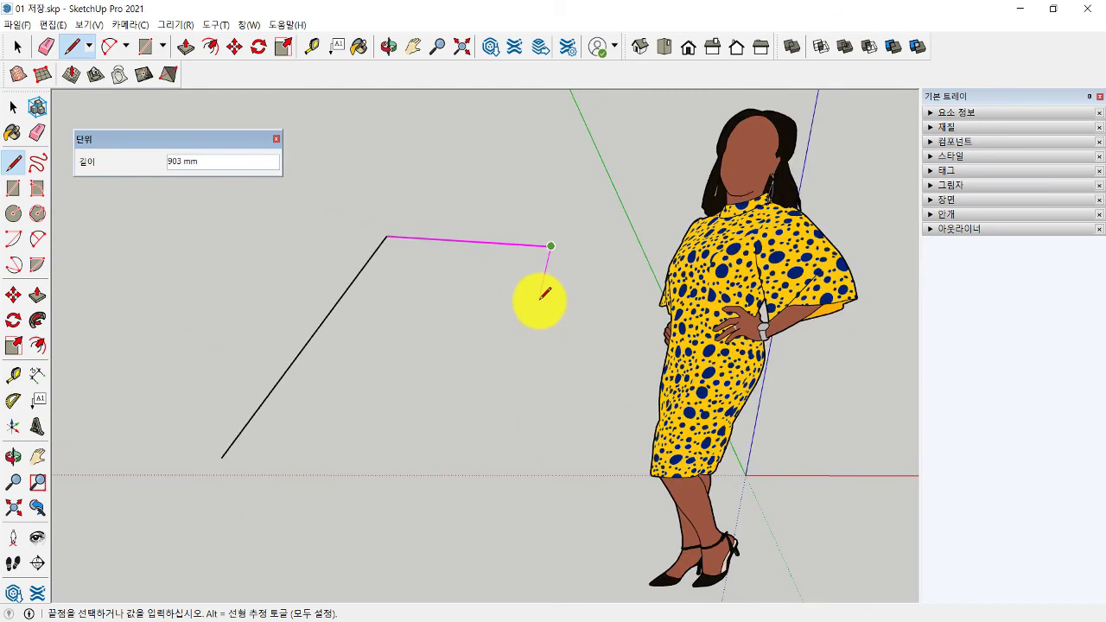
Step: Orbit, add three more zigzag corners heading back toward the figure, then end the chain and return to Select
{"action": "middle_click_drag", "start_coordinate": [538, 298], "coordinate": [335, 318]}
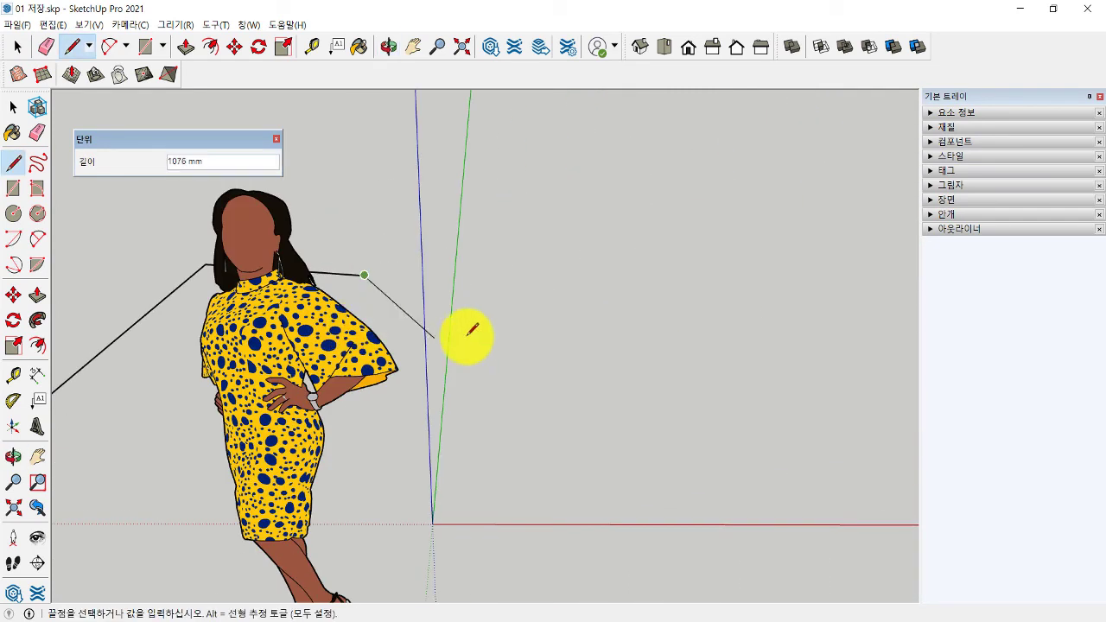
{"action": "middle_click_drag", "start_coordinate": [471, 330], "coordinate": [742, 323]}
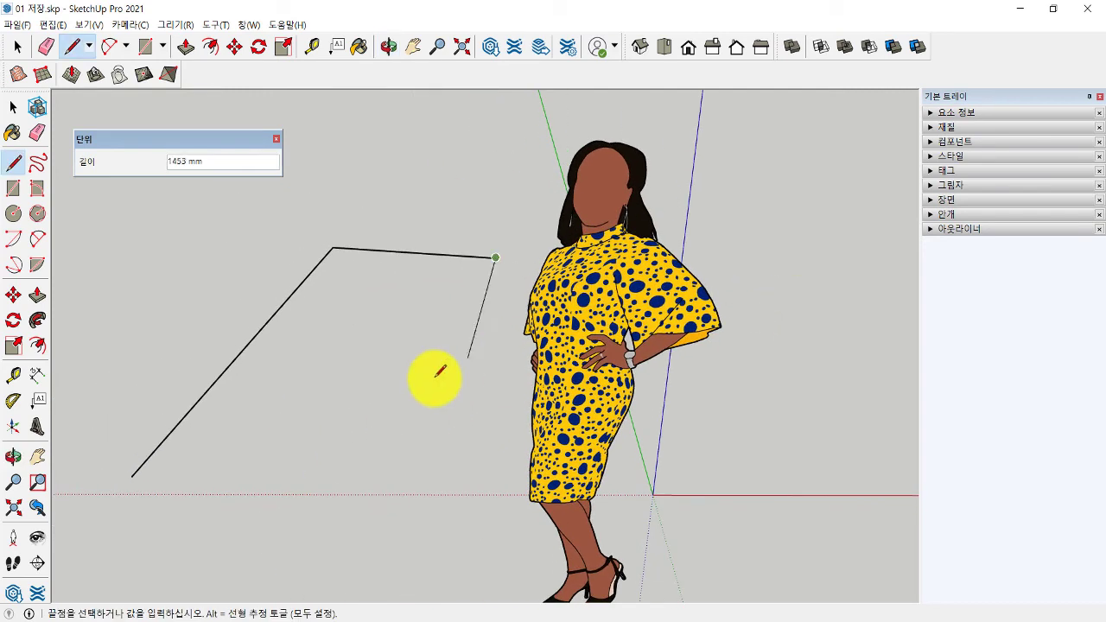
{"action": "mouse_move", "coordinate": [346, 390]}
{"action": "middle_mouse_down"}
{"action": "mouse_move", "coordinate": [302, 325]}
{"action": "mouse_move", "coordinate": [366, 230]}
{"action": "mouse_move", "coordinate": [484, 354]}
{"action": "mouse_move", "coordinate": [447, 482]}
{"action": "mouse_move", "coordinate": [274, 413]}
{"action": "mouse_move", "coordinate": [328, 284]}
{"action": "mouse_move", "coordinate": [470, 282]}
{"action": "mouse_move", "coordinate": [588, 373]}
{"action": "mouse_move", "coordinate": [504, 459]}
{"action": "mouse_move", "coordinate": [354, 432]}
{"action": "middle_mouse_up"}
{"action": "left_click", "coordinate": [256, 415]}
{"action": "left_click", "coordinate": [393, 476]}
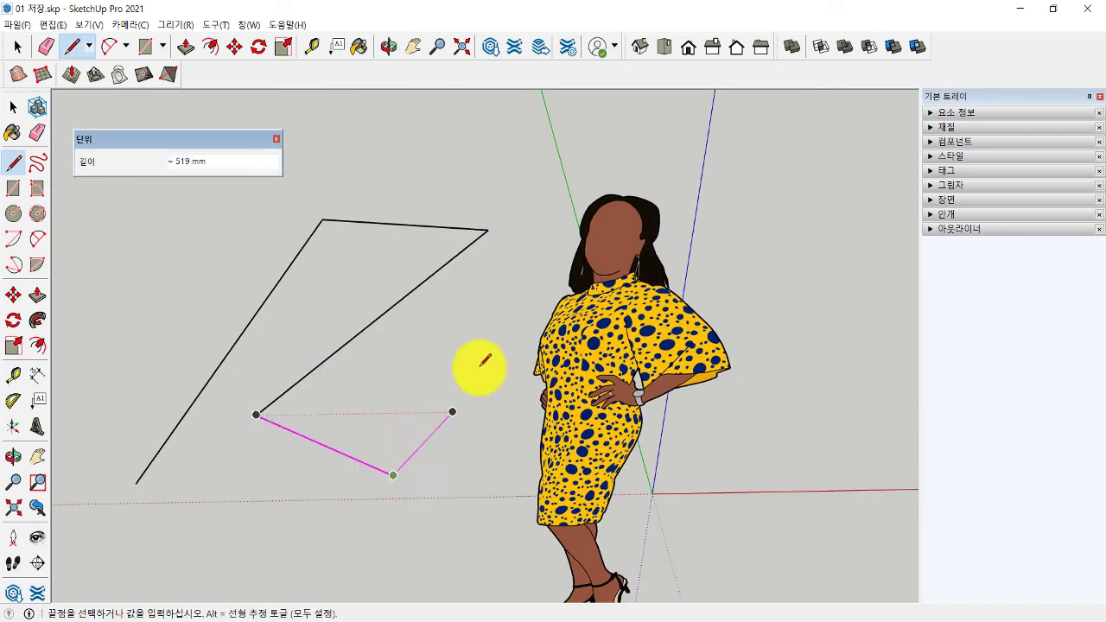
{"action": "left_click", "coordinate": [488, 341]}
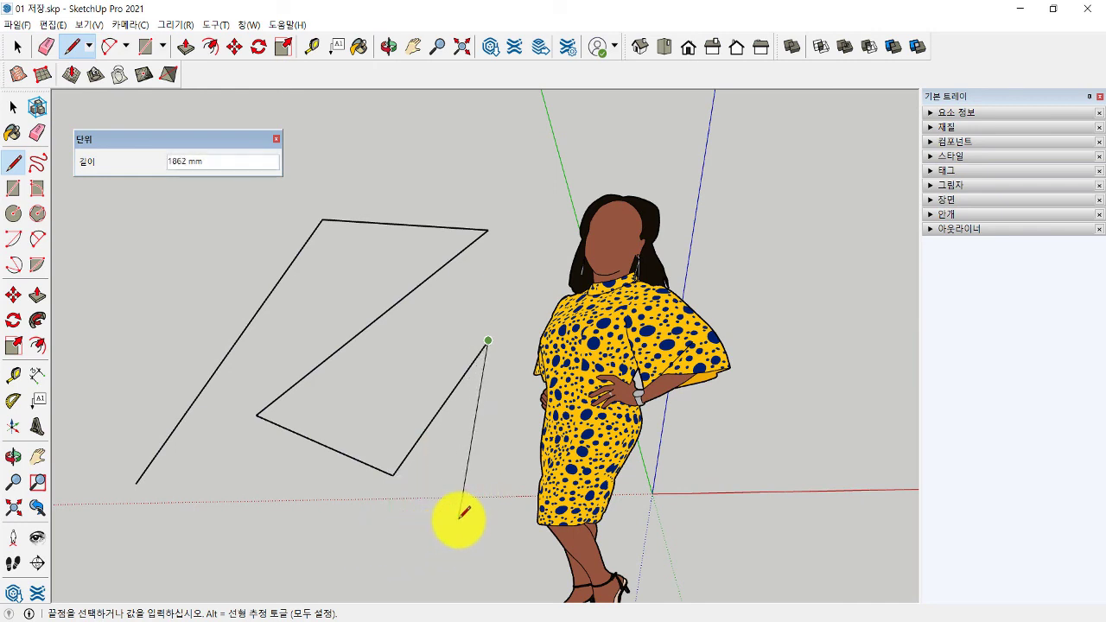
{"action": "key", "text": "Escape"}
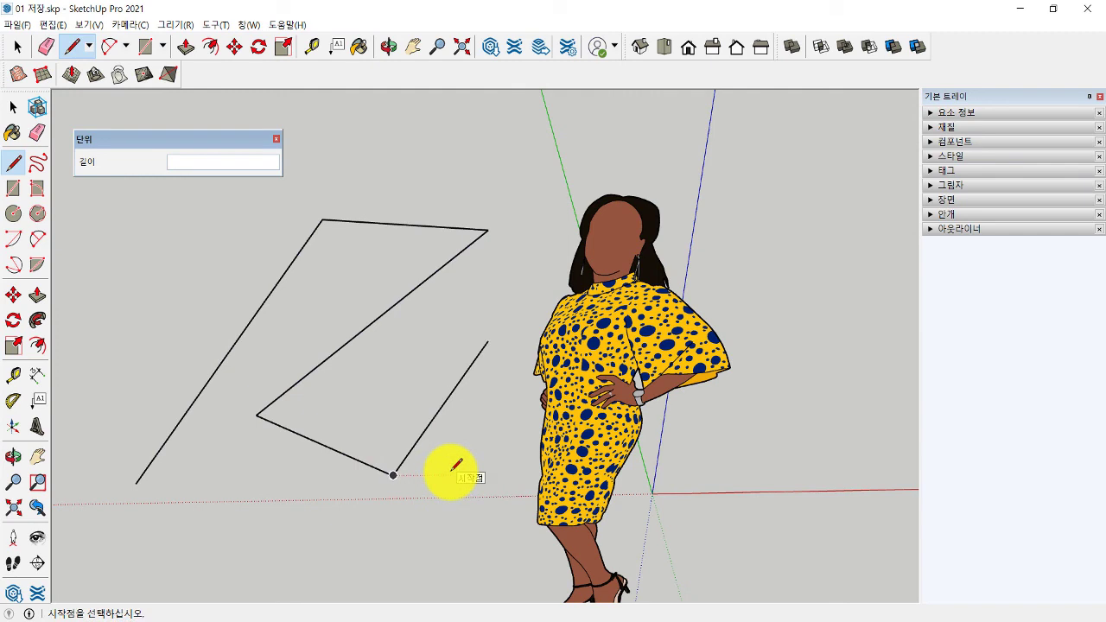
{"action": "key", "text": "space"}
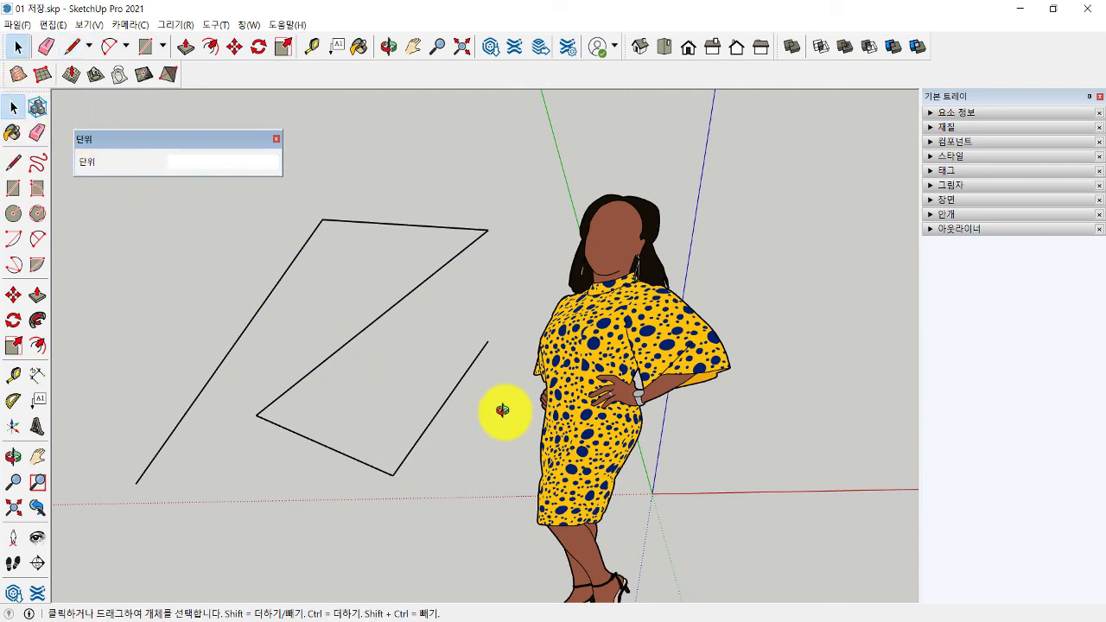
Step: Orbit and zoom out until the figure and zigzag look small beside the origin
{"action": "middle_click_drag", "start_coordinate": [501, 407], "coordinate": [482, 414]}
{"action": "scroll", "coordinate": [482, 415], "scroll_direction": "down", "scroll_amount": 3}
{"action": "scroll", "coordinate": [520, 419], "scroll_direction": "up", "scroll_amount": 2}
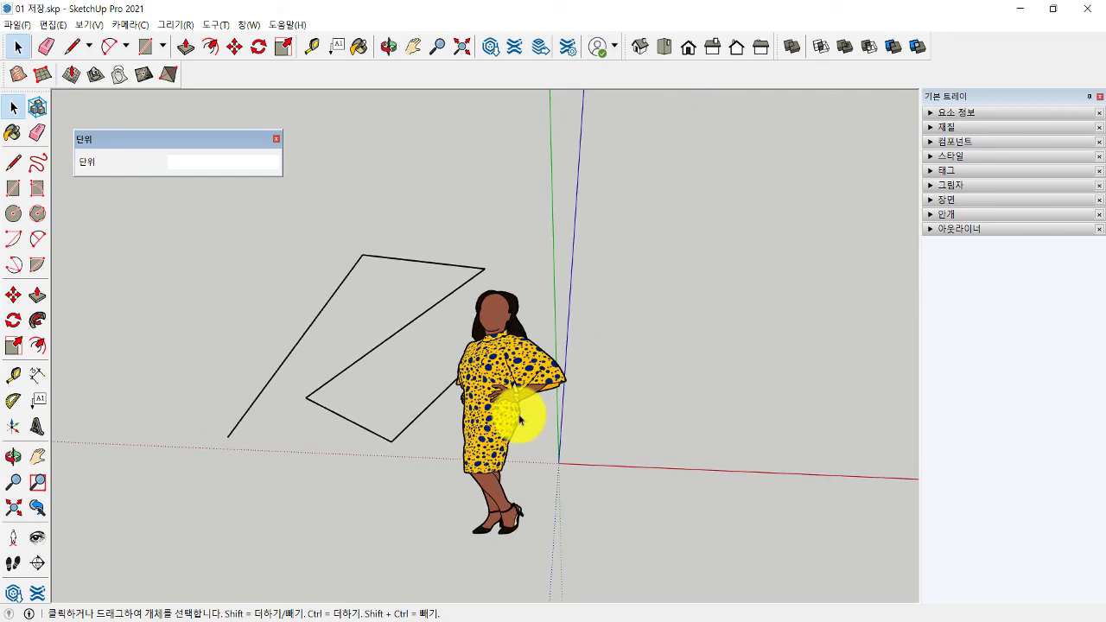
{"action": "scroll", "coordinate": [563, 415], "scroll_direction": "down", "scroll_amount": 2}
{"action": "scroll", "coordinate": [563, 415], "scroll_direction": "up", "scroll_amount": 1}
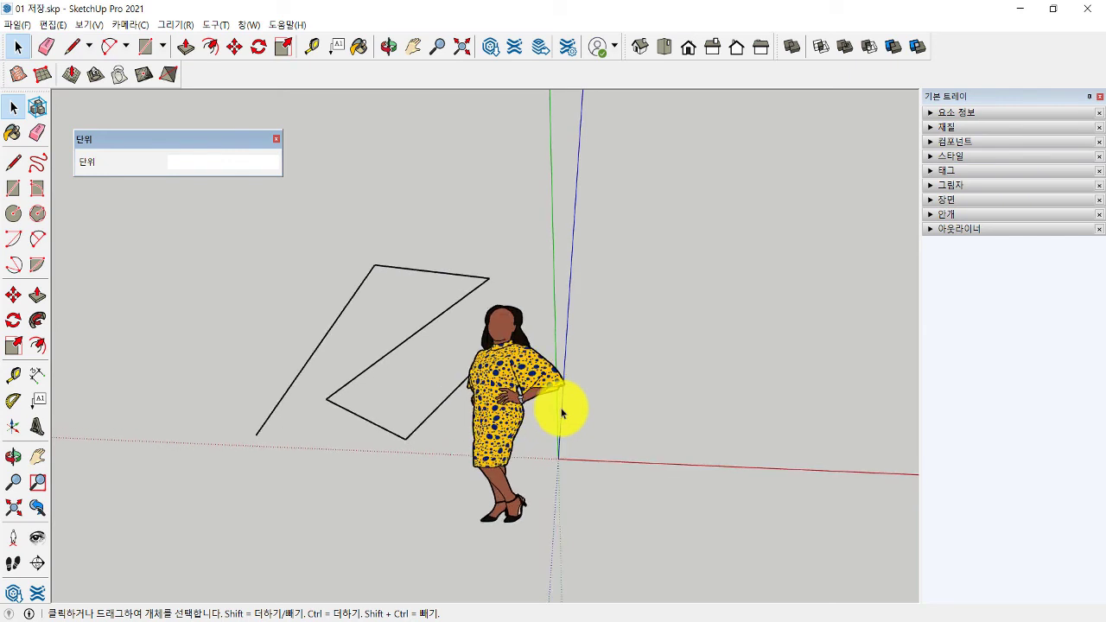
{"action": "scroll", "coordinate": [563, 415], "scroll_direction": "up", "scroll_amount": 3}
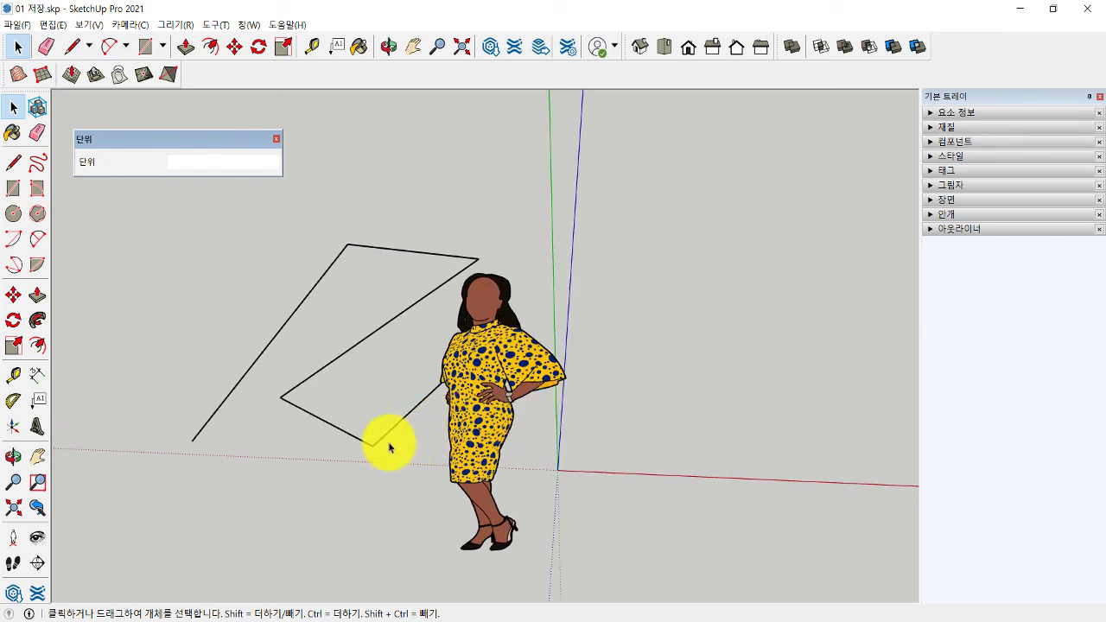
{"action": "mouse_move", "coordinate": [370, 467]}
{"action": "middle_mouse_down"}
{"action": "mouse_move", "coordinate": [679, 253]}
{"action": "mouse_move", "coordinate": [705, 217]}
{"action": "middle_mouse_up"}
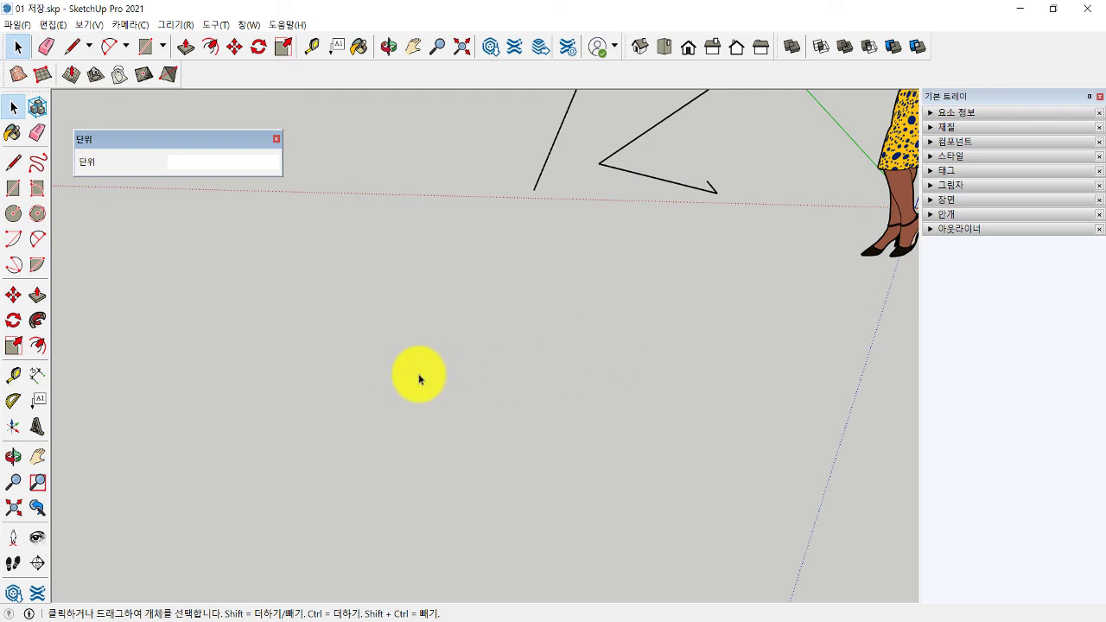
{"action": "scroll", "coordinate": [432, 379], "scroll_direction": "up", "scroll_amount": 2}
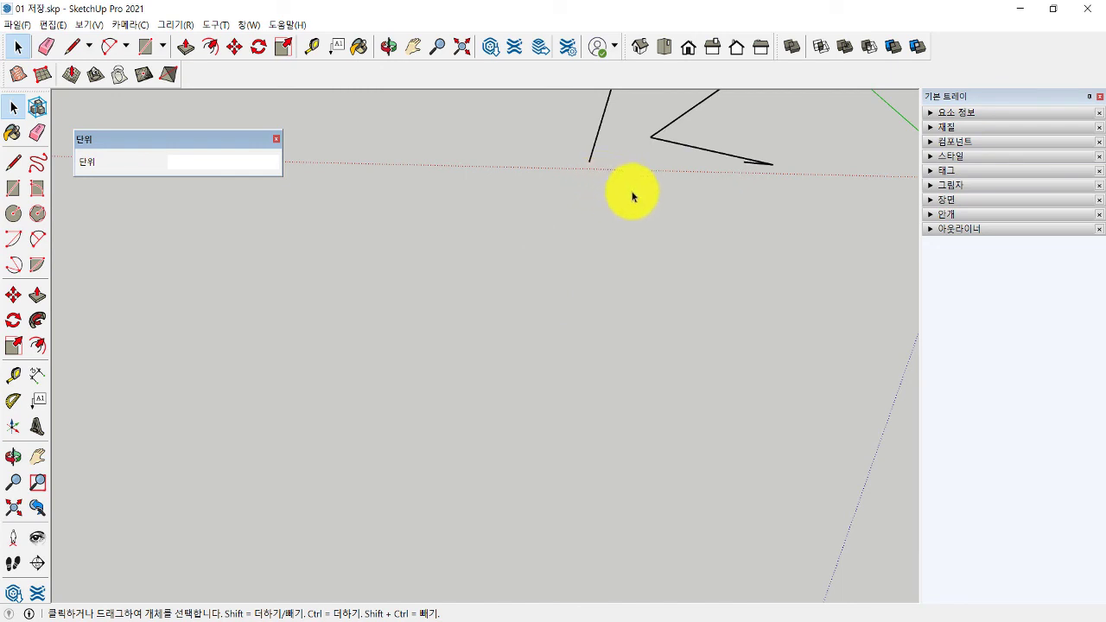
{"action": "scroll", "coordinate": [598, 232], "scroll_direction": "down", "scroll_amount": 1}
{"action": "scroll", "coordinate": [599, 232], "scroll_direction": "down", "scroll_amount": 2}
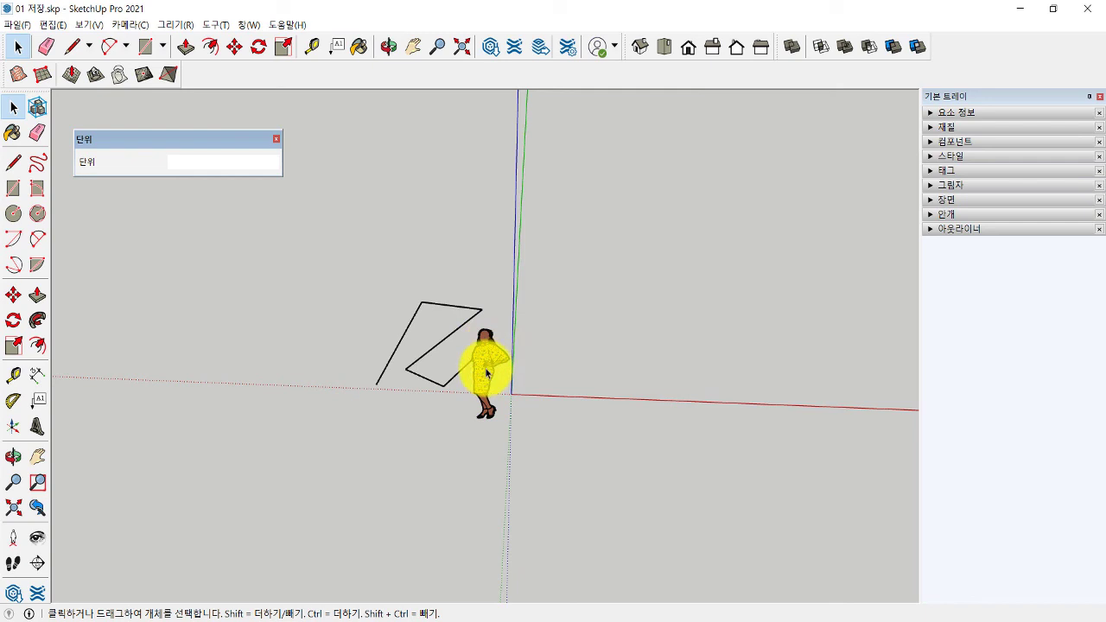
{"action": "middle_click_drag", "start_coordinate": [378, 448], "coordinate": [632, 267]}
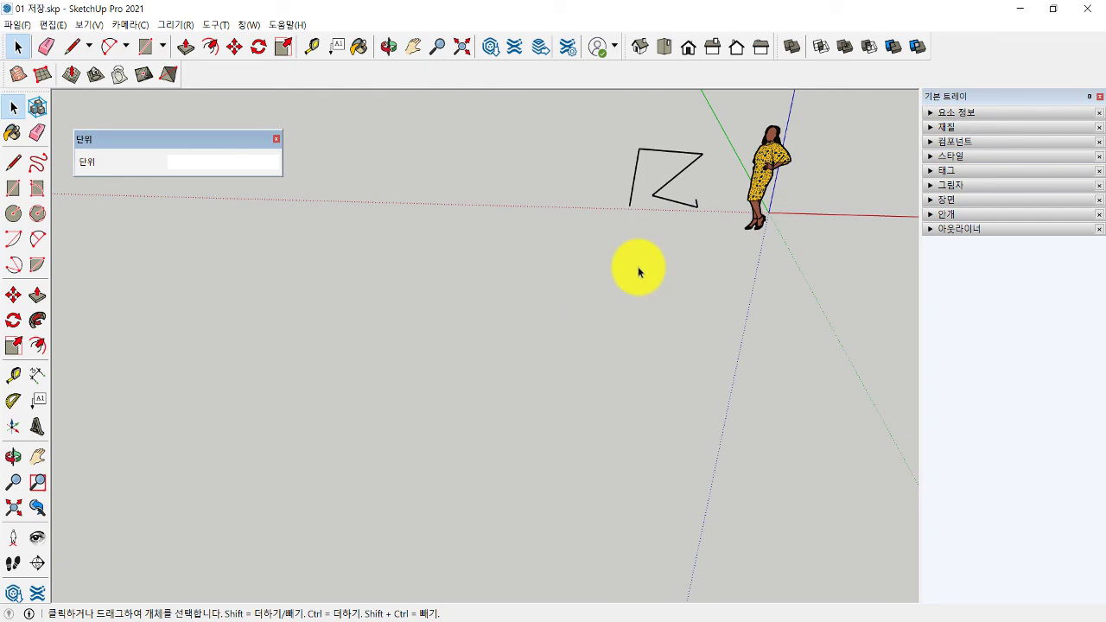
{"action": "middle_click", "coordinate": [768, 158]}
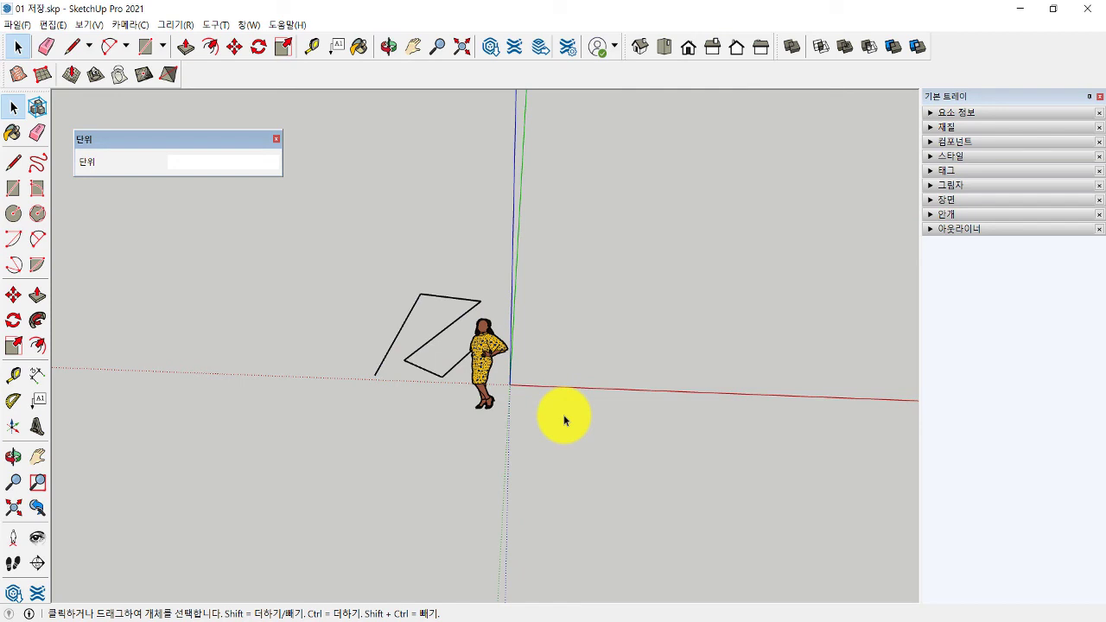
{"action": "mouse_move", "coordinate": [470, 432]}
{"action": "middle_mouse_down"}
{"action": "mouse_move", "coordinate": [659, 279]}
{"action": "mouse_move", "coordinate": [759, 262]}
{"action": "middle_mouse_up"}
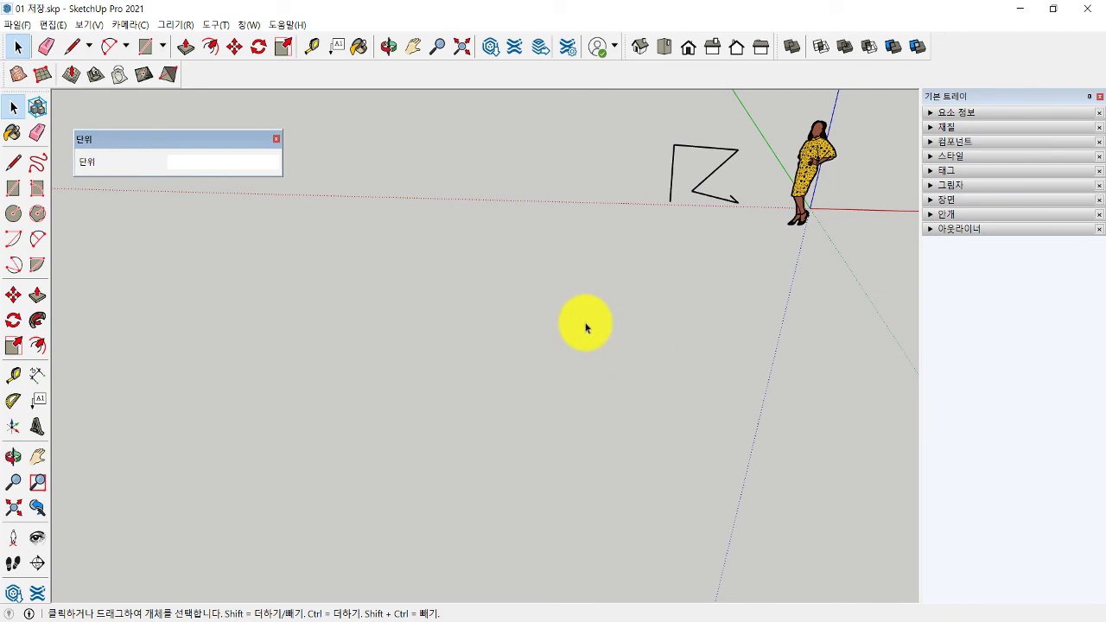
{"action": "key", "text": "shift+z"}
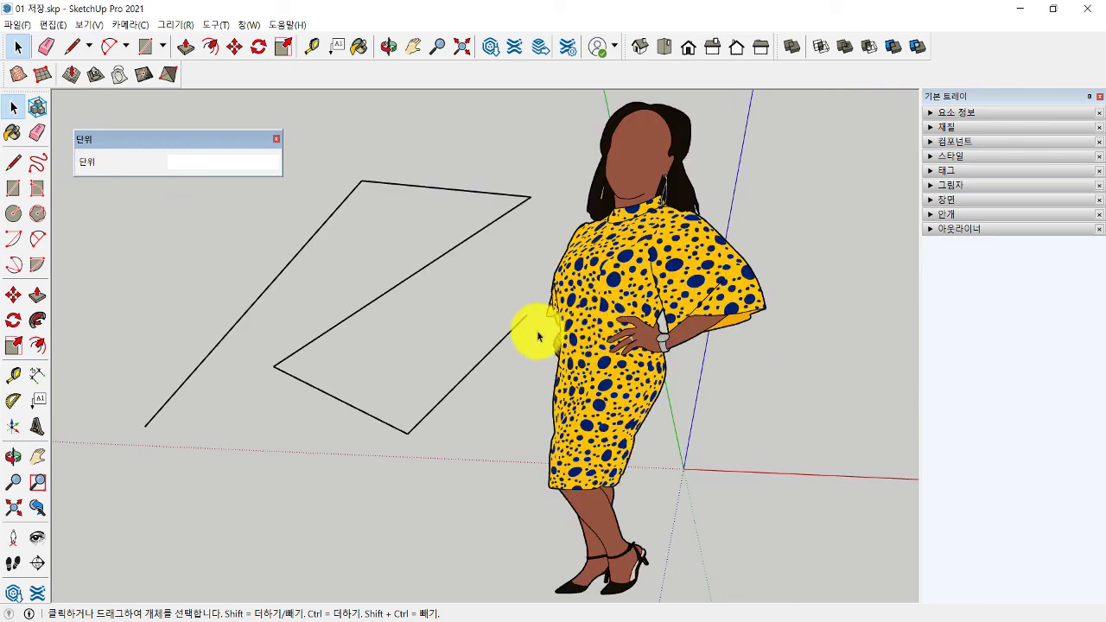
{"action": "scroll", "coordinate": [536, 330], "scroll_direction": "down", "scroll_amount": 3}
{"action": "scroll", "coordinate": [542, 318], "scroll_direction": "down", "scroll_amount": 3}
{"action": "mouse_move", "coordinate": [543, 314]}
{"action": "middle_mouse_down"}
{"action": "mouse_move", "coordinate": [519, 370]}
{"action": "mouse_move", "coordinate": [702, 281]}
{"action": "mouse_move", "coordinate": [645, 299]}
{"action": "middle_mouse_up"}
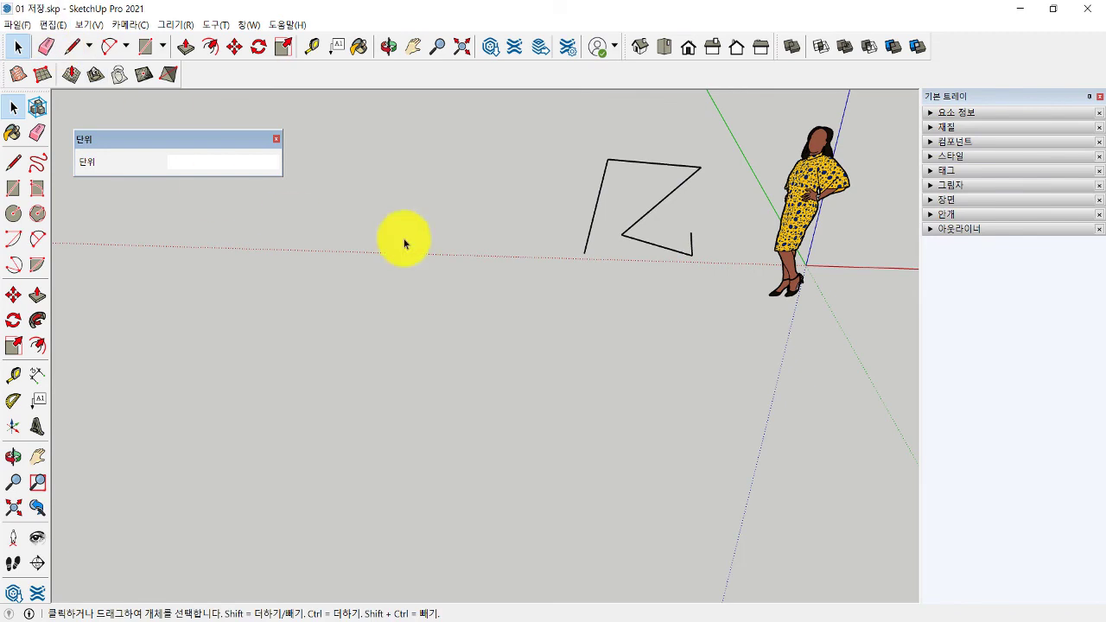
{"action": "middle_click", "coordinate": [812, 167]}
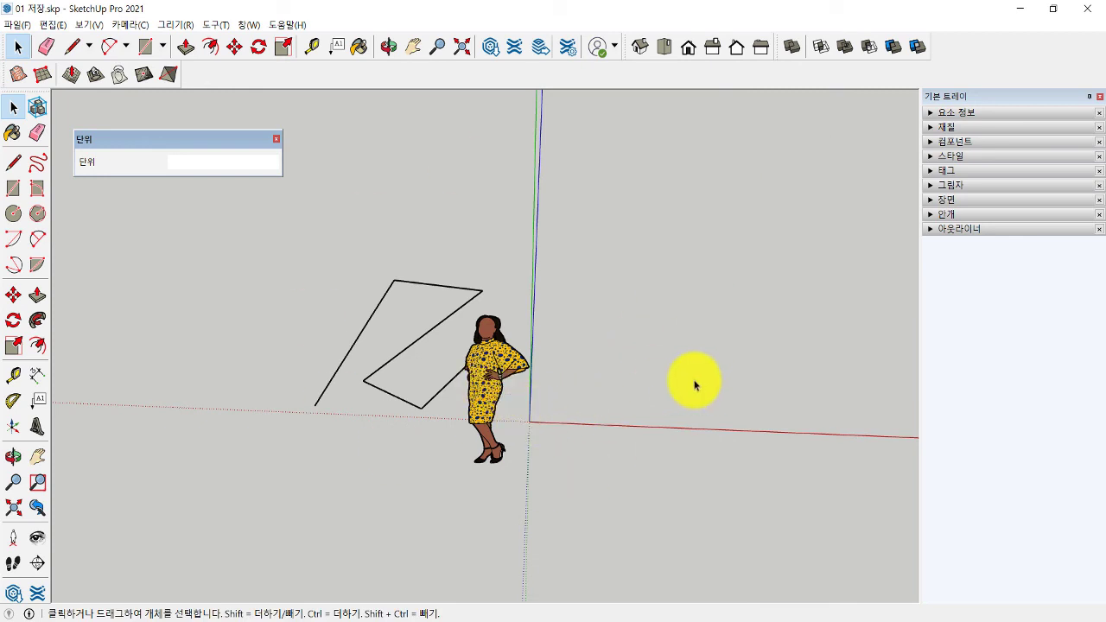
Step: Use Zoom Extents (Shift+Z), orbit, re-centre on the figure and zoom in close
{"action": "scroll", "coordinate": [699, 384], "scroll_direction": "up", "scroll_amount": 3}
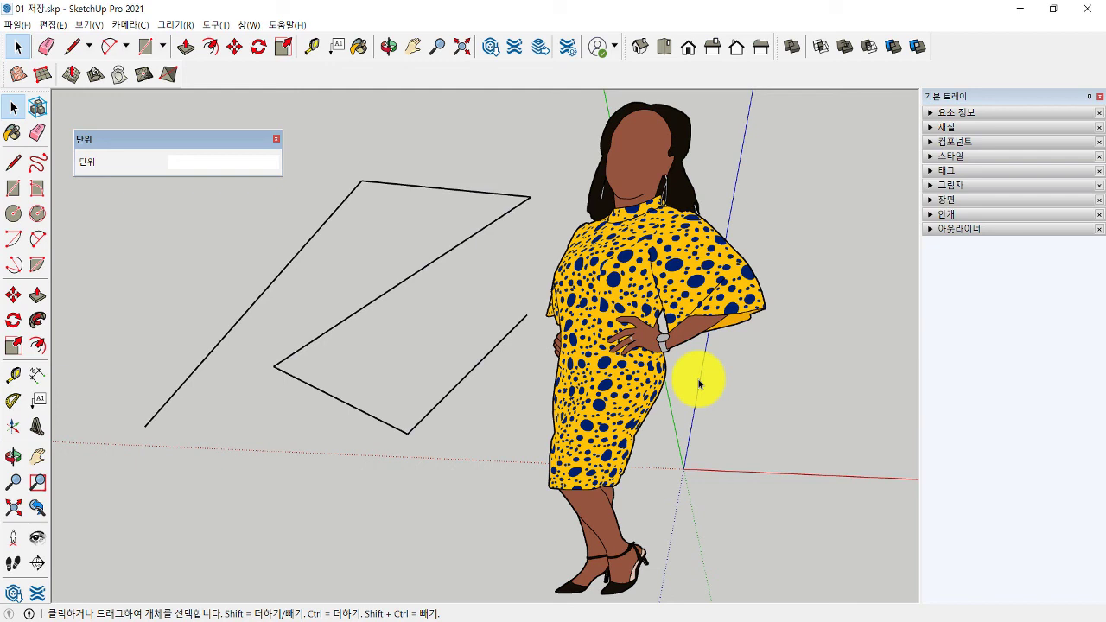
{"action": "scroll", "coordinate": [588, 346], "scroll_direction": "down", "scroll_amount": 3}
{"action": "scroll", "coordinate": [593, 351], "scroll_direction": "down", "scroll_amount": 1}
{"action": "scroll", "coordinate": [605, 372], "scroll_direction": "down", "scroll_amount": 4}
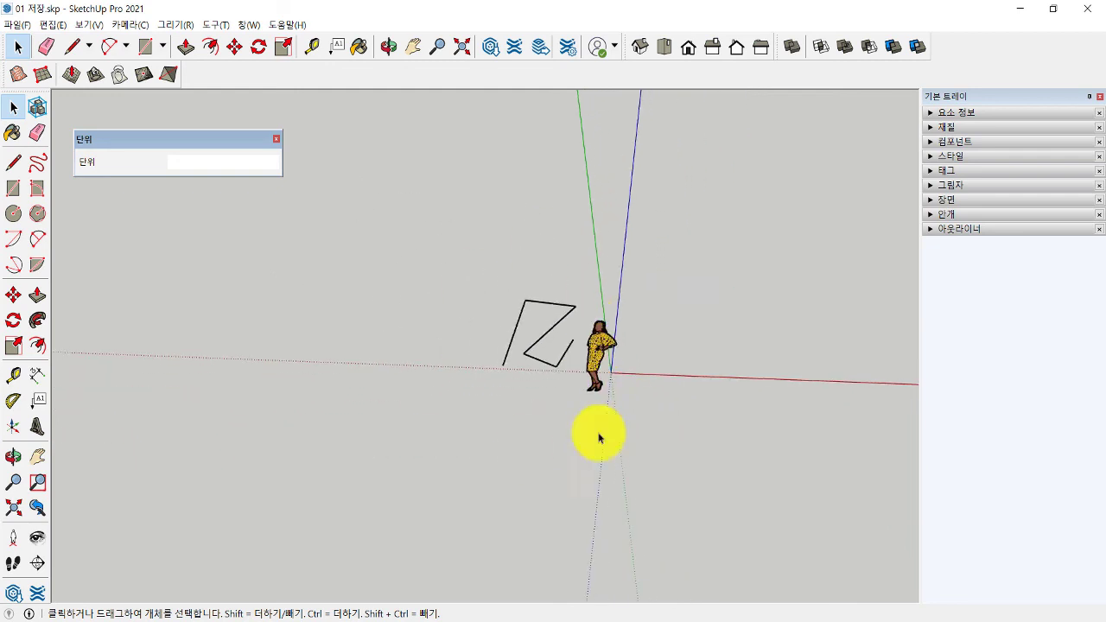
{"action": "key", "text": "shift+z"}
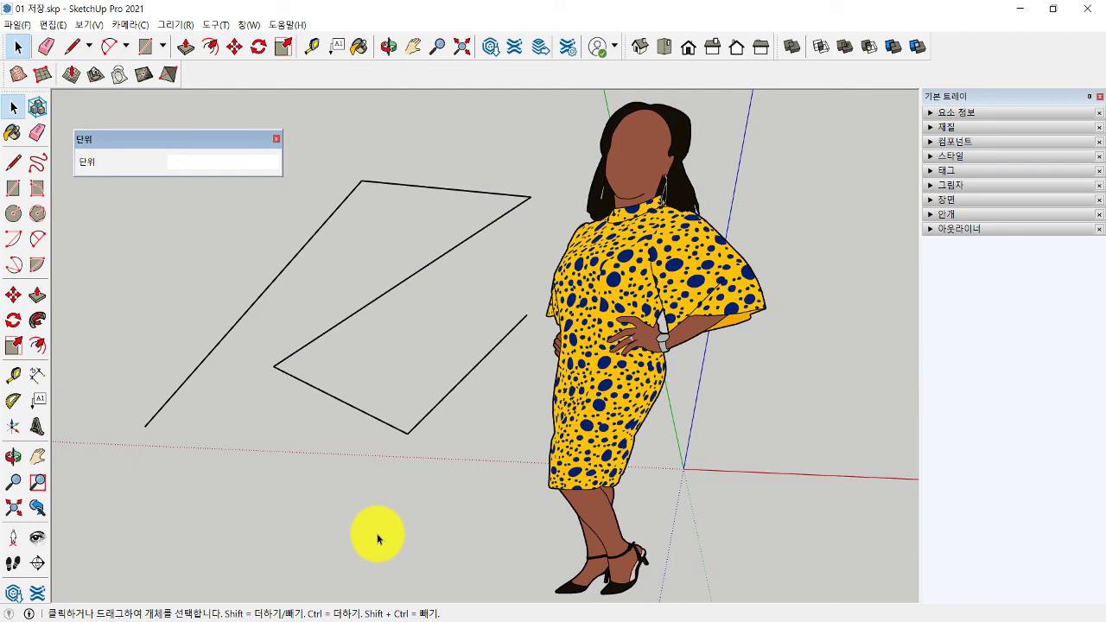
{"action": "scroll", "coordinate": [437, 456], "scroll_direction": "down", "scroll_amount": 2}
{"action": "scroll", "coordinate": [438, 476], "scroll_direction": "down", "scroll_amount": 4}
{"action": "mouse_move", "coordinate": [437, 476]}
{"action": "middle_mouse_down"}
{"action": "mouse_move", "coordinate": [674, 352]}
{"action": "mouse_move", "coordinate": [753, 254]}
{"action": "middle_mouse_up"}
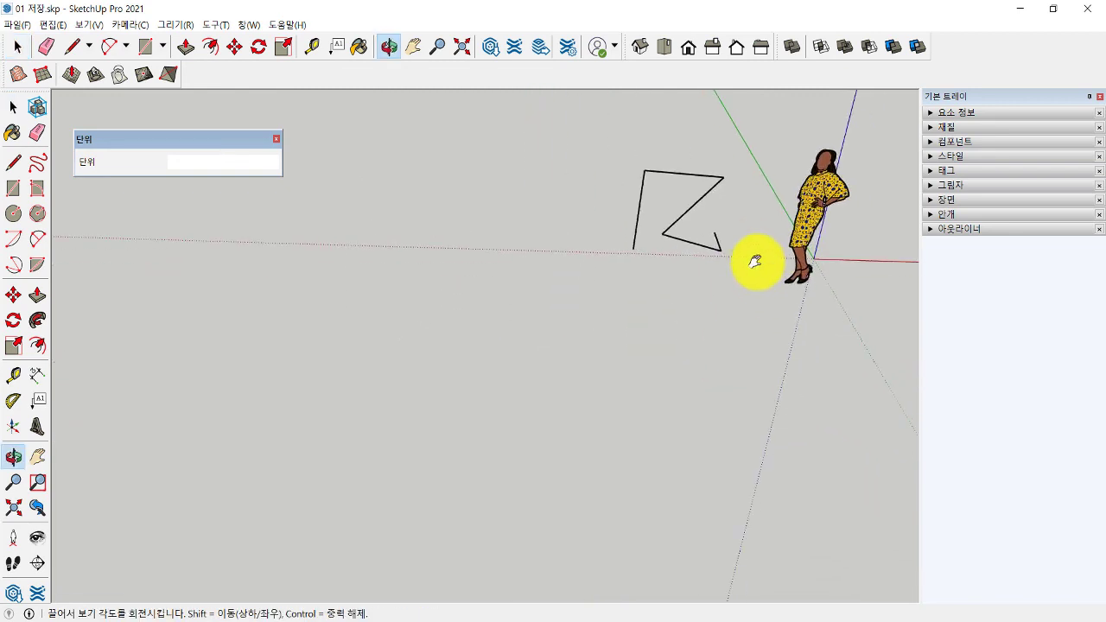
{"action": "middle_click", "coordinate": [810, 217]}
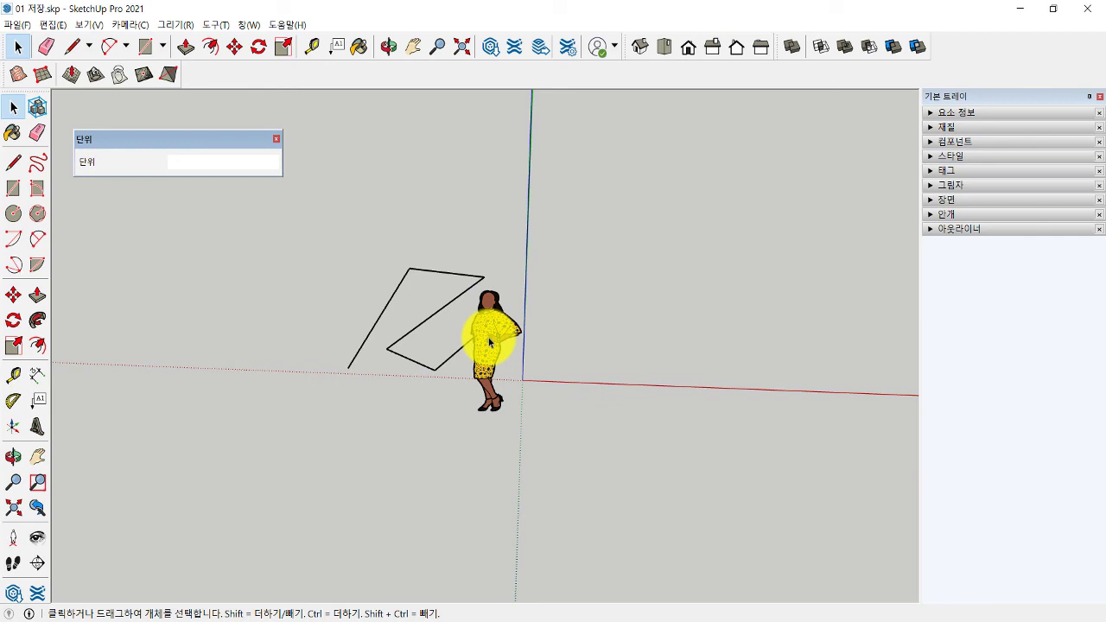
{"action": "scroll", "coordinate": [489, 343], "scroll_direction": "up", "scroll_amount": 5}
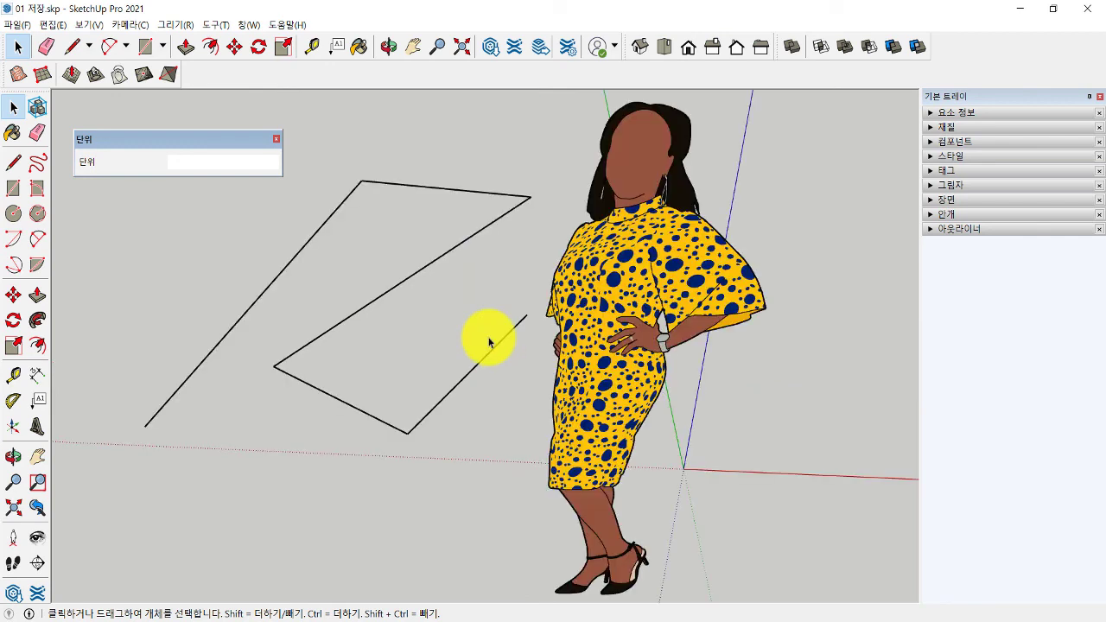
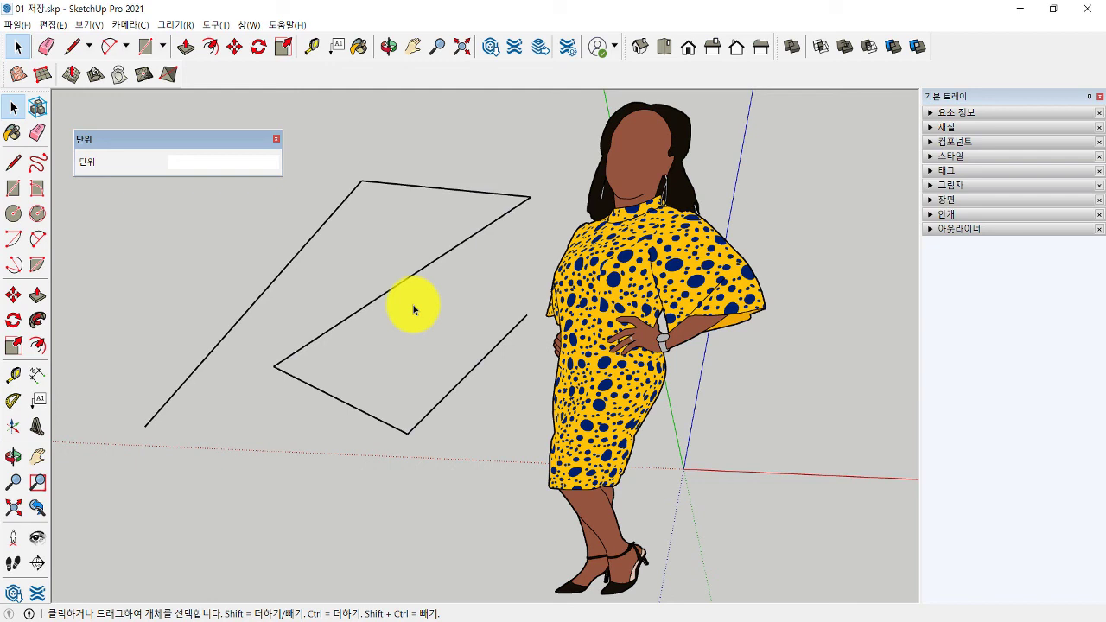
Step: Switch from SketchUp to the PowerPoint course deck at slide 3 on toolbars and mouse use
{"action": "left_click", "coordinate": [648, 612]}
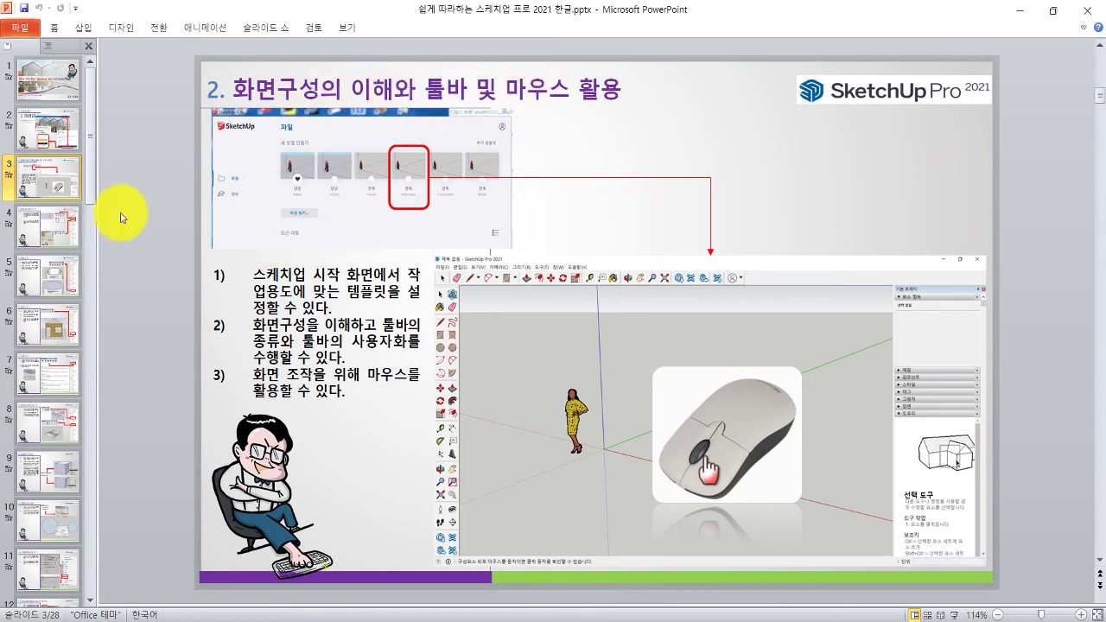
{"action": "left_click", "coordinate": [56, 233]}
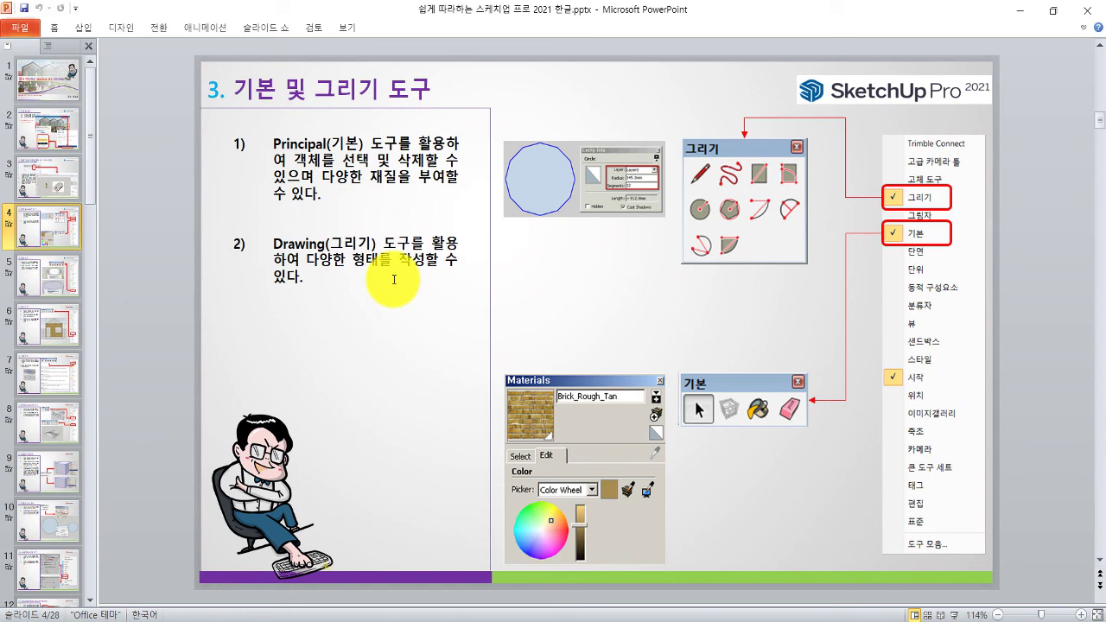
{"action": "left_click", "coordinate": [49, 177]}
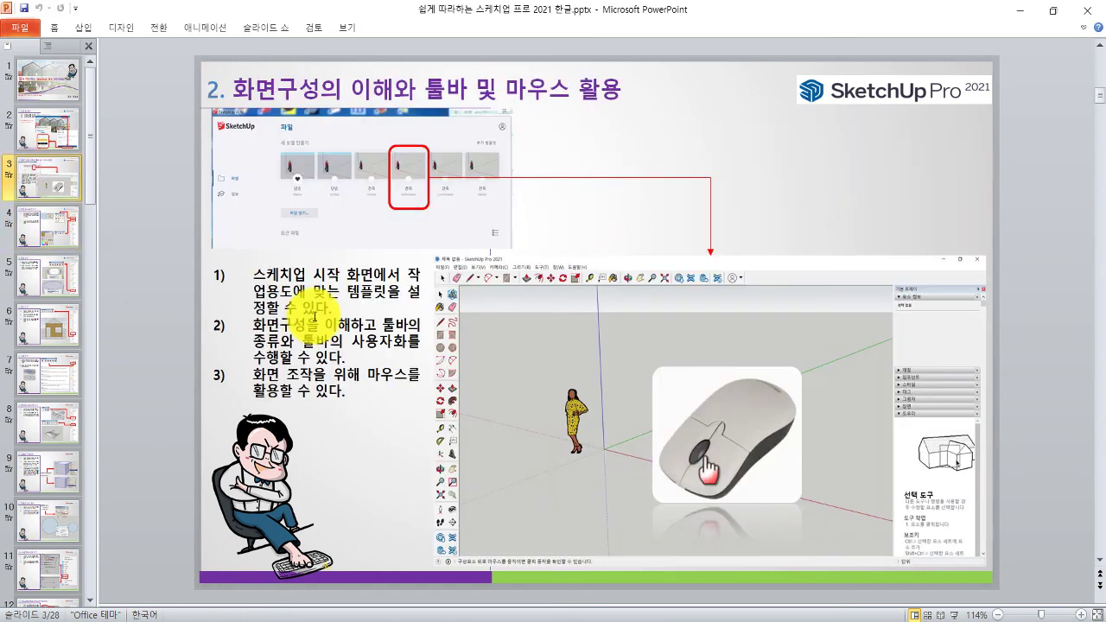